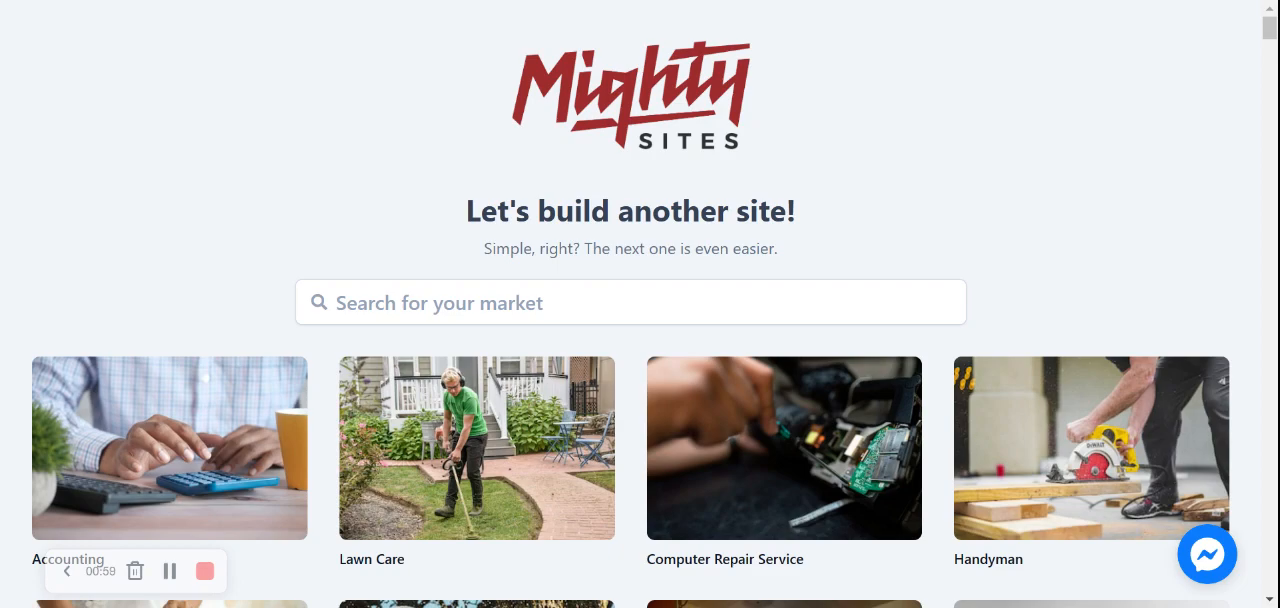
Search the market list for "japa" and choose the Japanese Restaurant template
scroll(640, 304, down, 4)
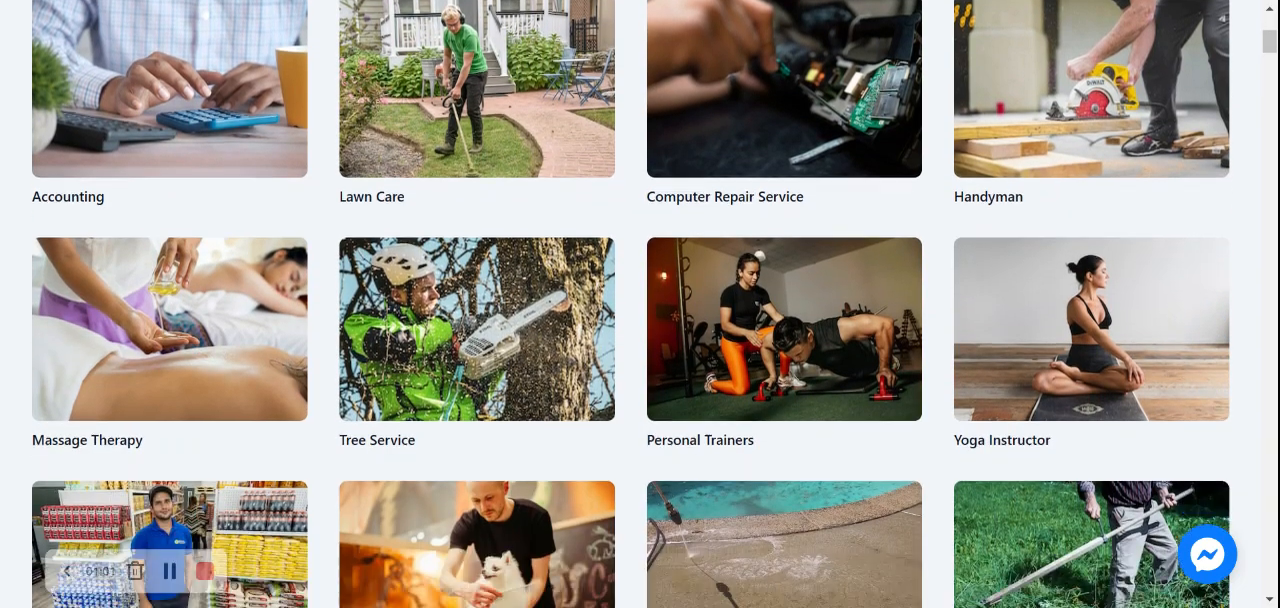
scroll(640, 304, down, 2)
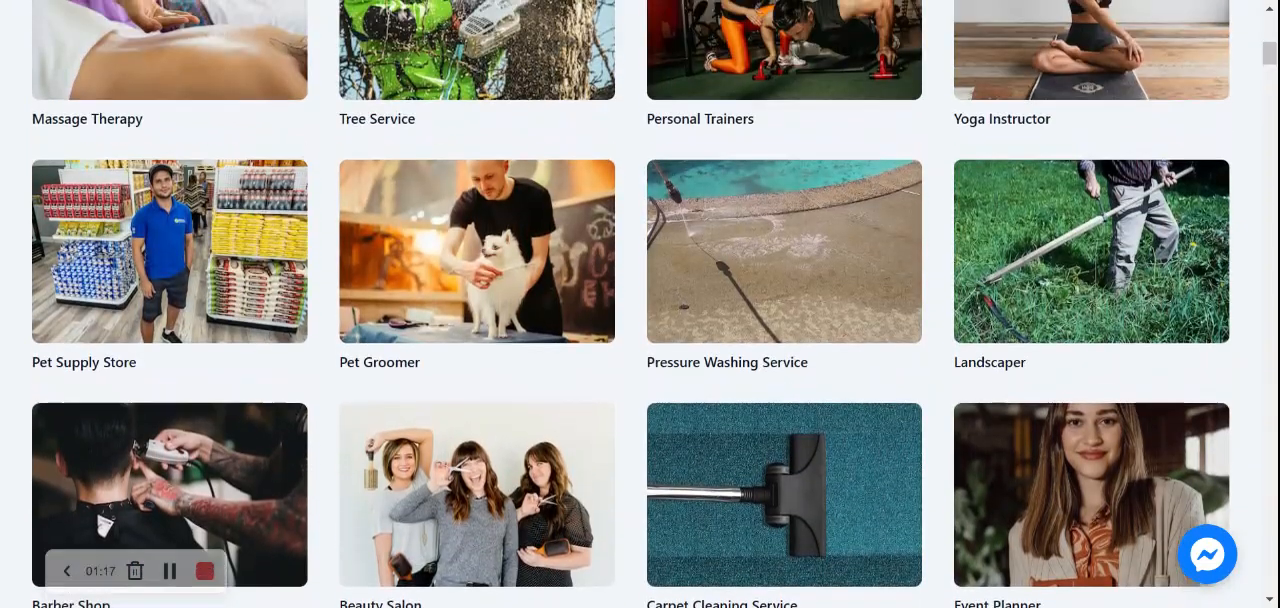
scroll(640, 304, up, 5)
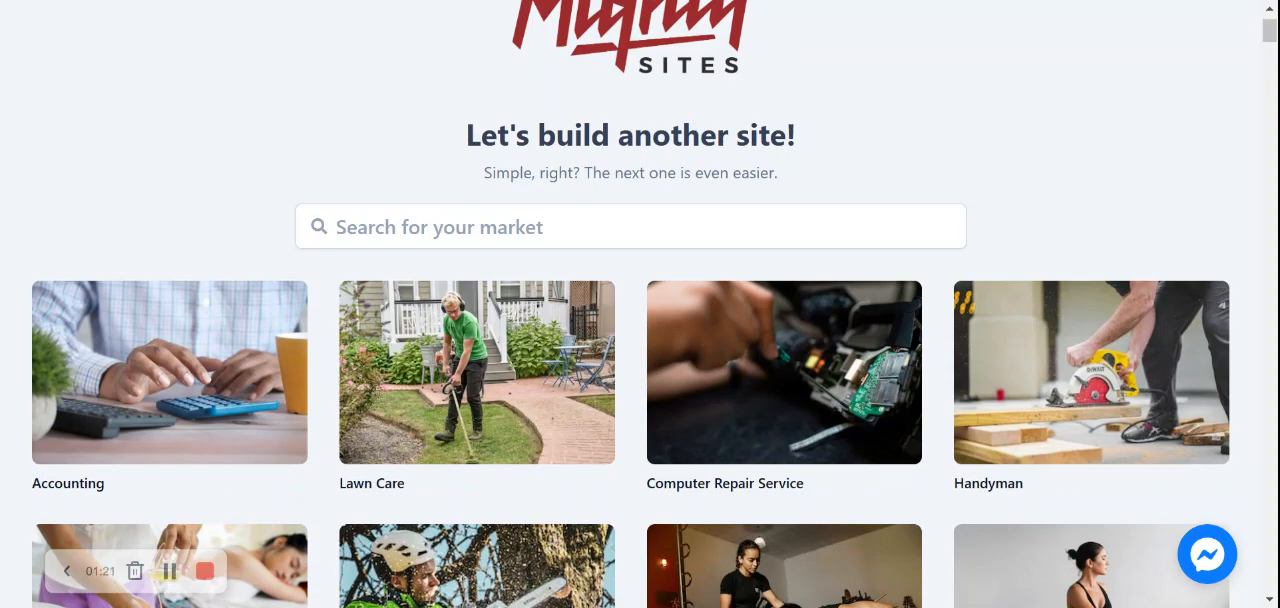
click(440, 227)
text(h)
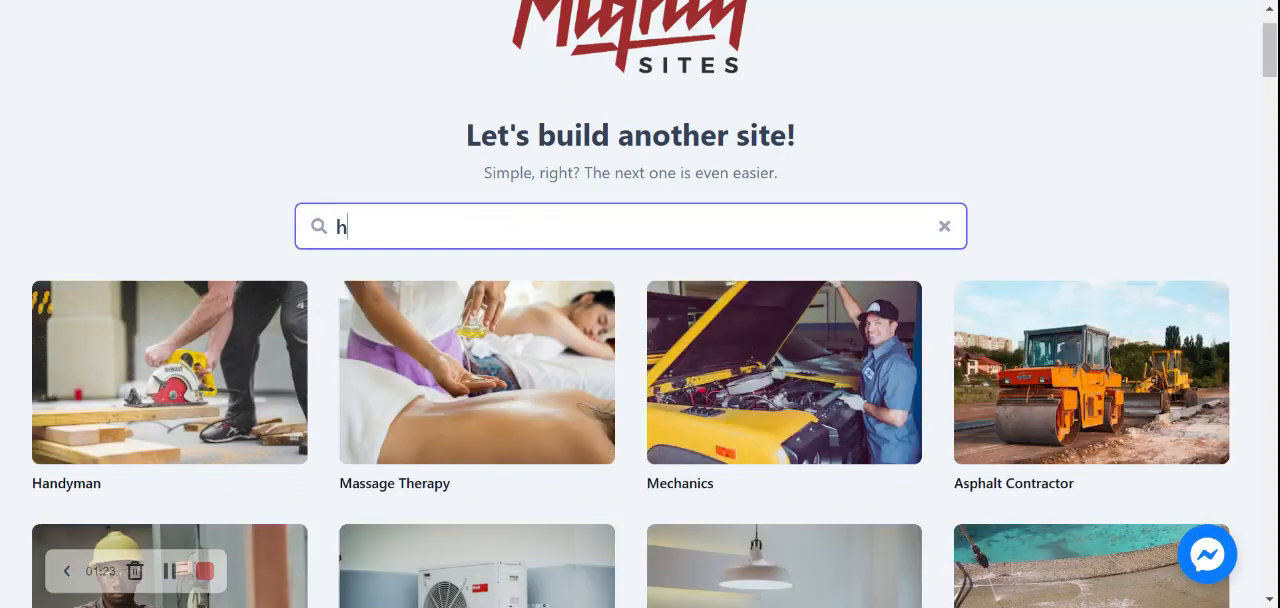
key(BackSpace)
text(jape)
key(BackSpace)
text(a)
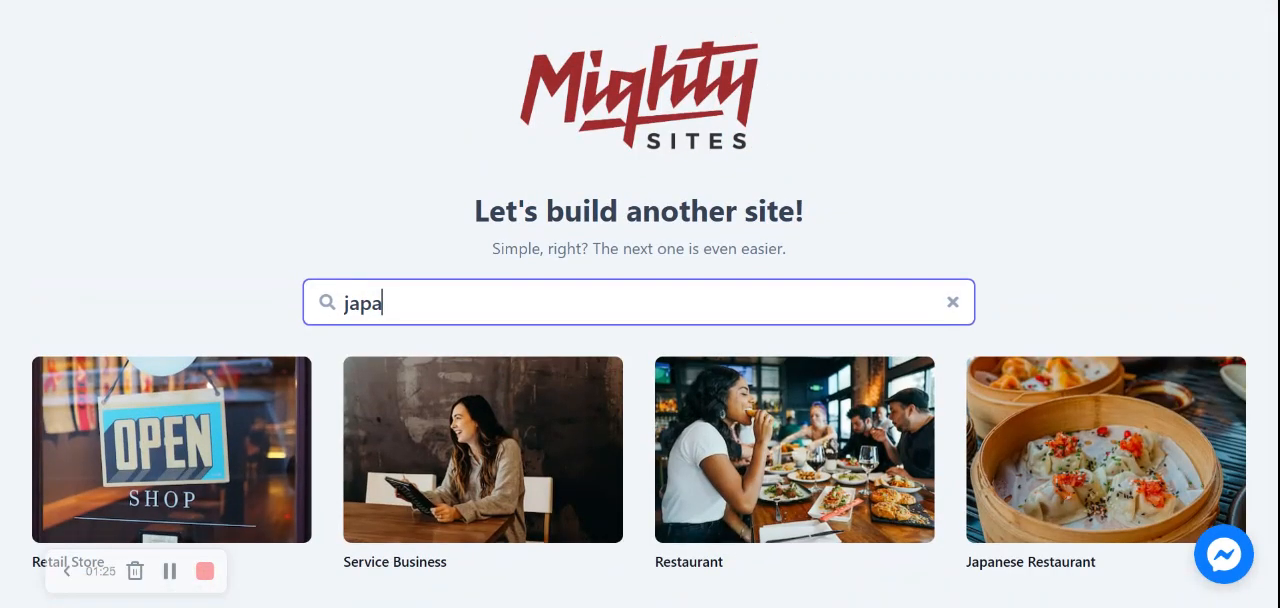
click(1069, 434)
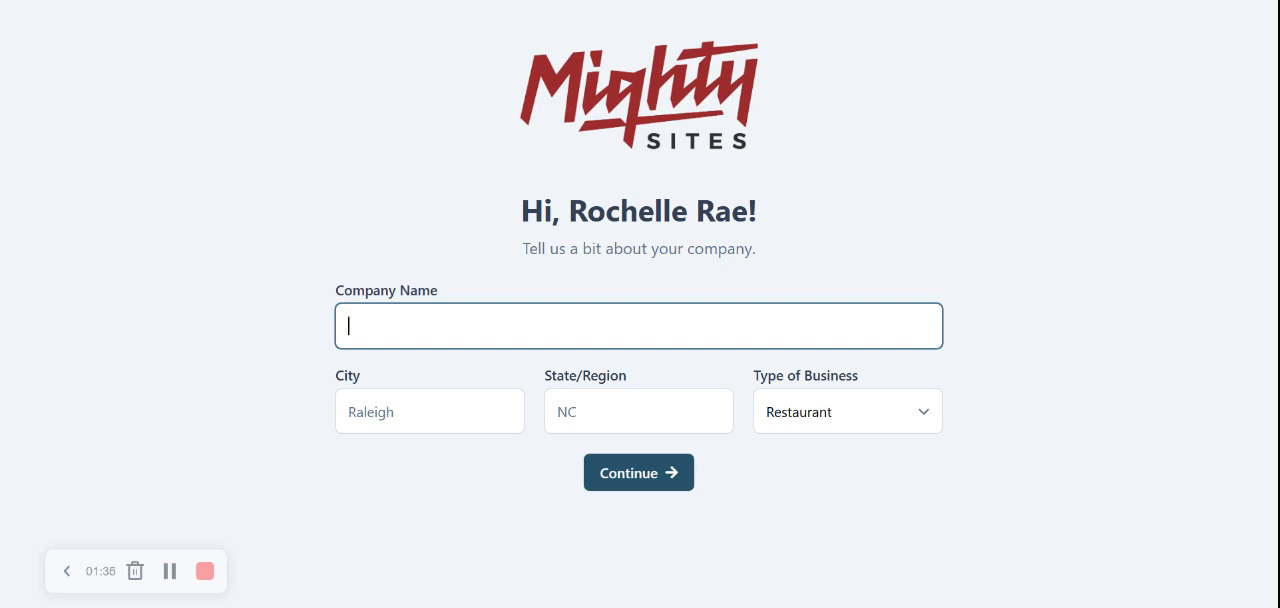
Enter "Rochelle's Japanese Restaurant" as the company name
text(Rochelle)
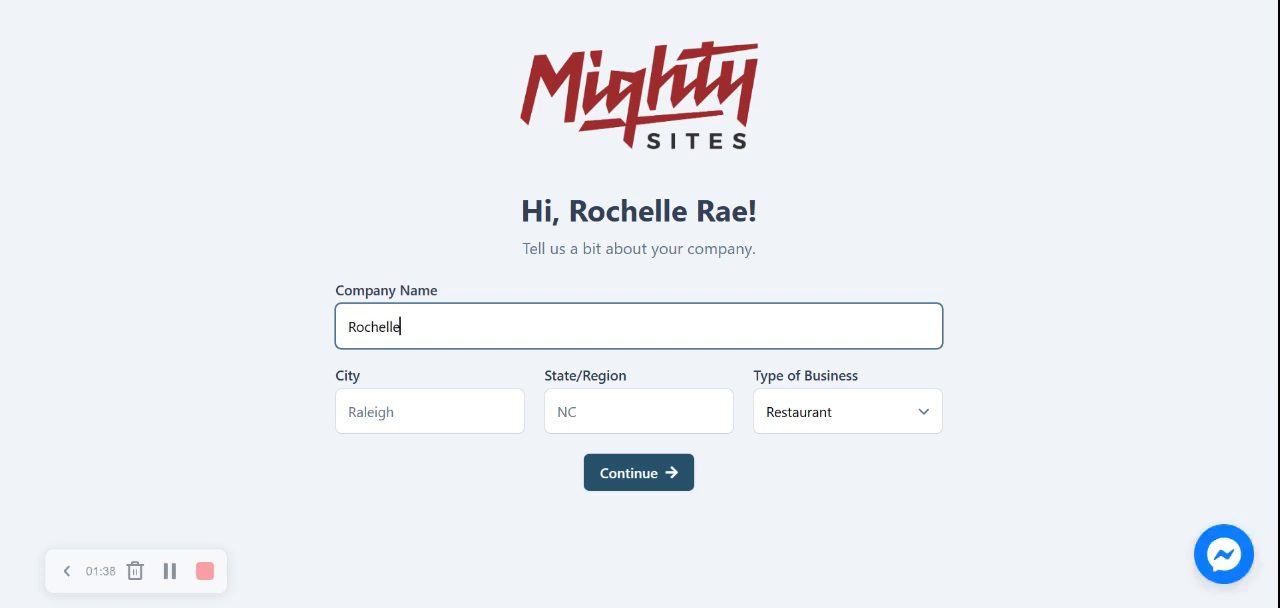
text(' s Japanese Restaurant)
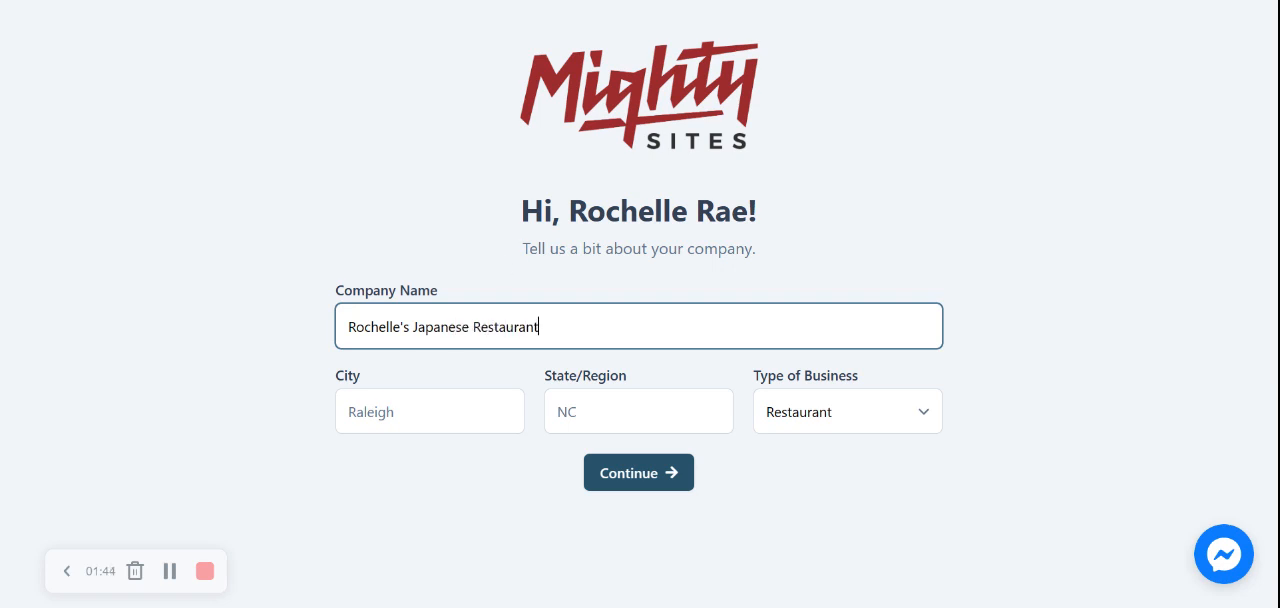
Set the city to Denver and the state to Florida, keep Restaurant as the business type, and submit the company details
click(406, 411)
text(Dn)
key(BackSpace)
text(e)
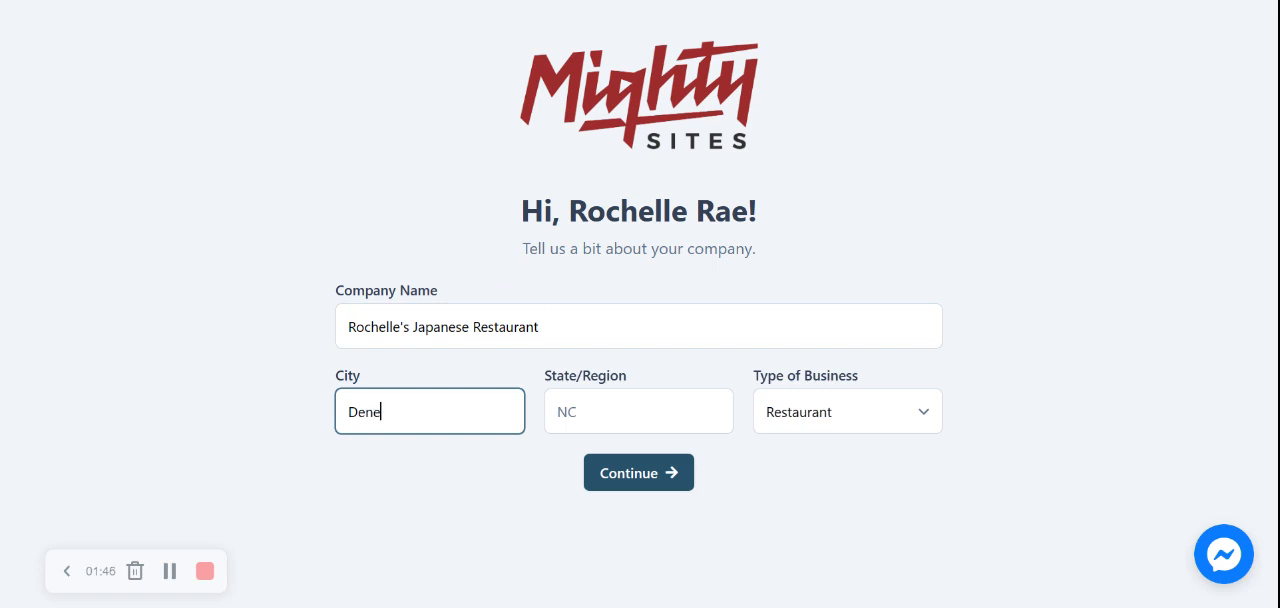
key(BackSpace)
text(ver)
key(Tab)
text(Florida)
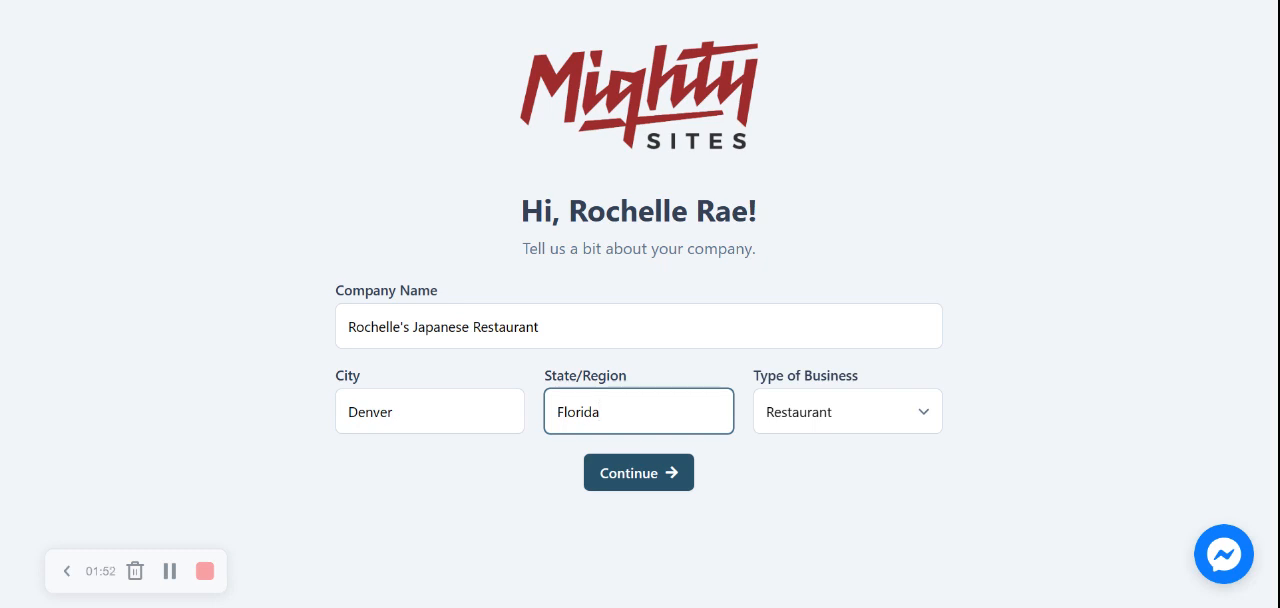
click(855, 428)
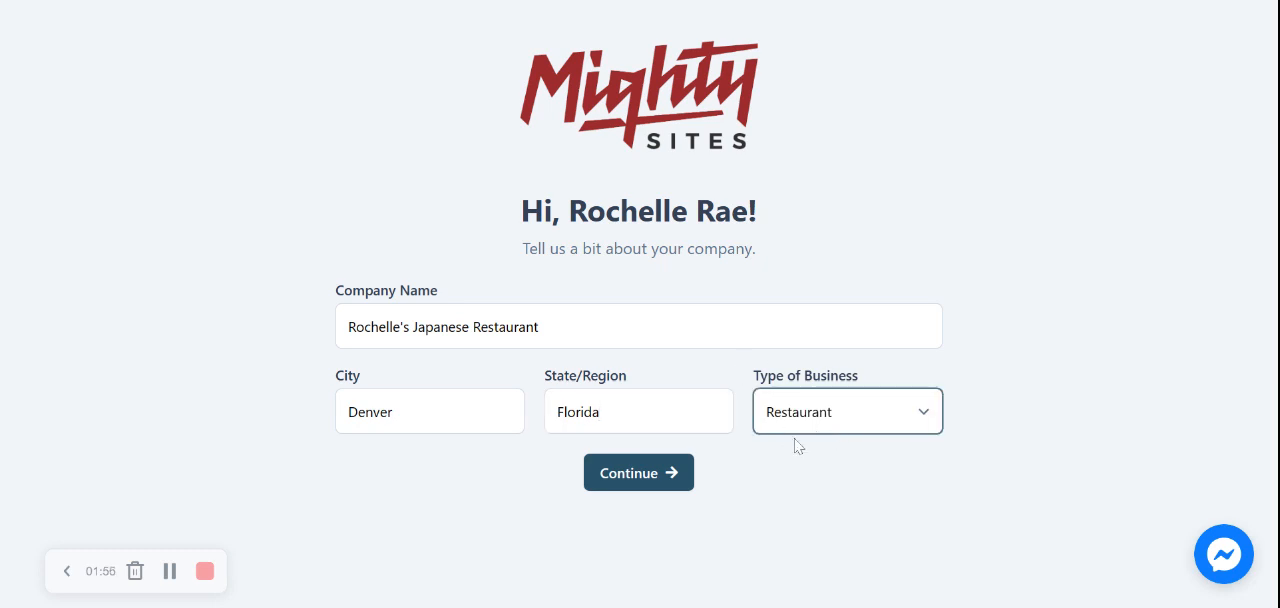
click(655, 473)
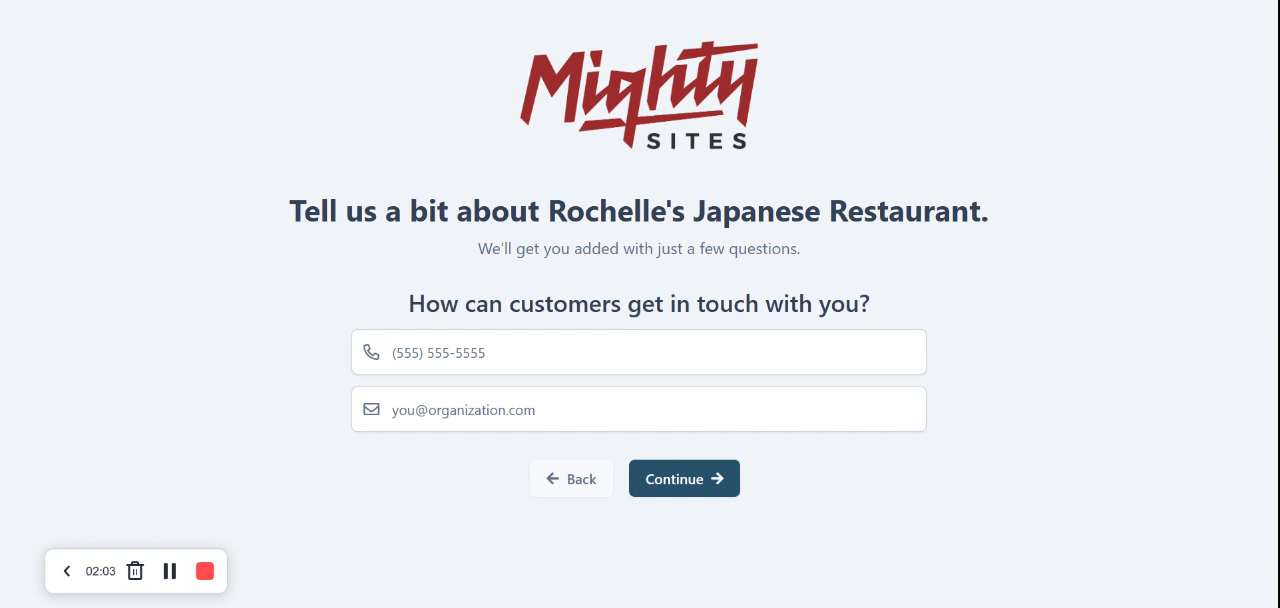
Enter the restaurant's contact phone number
click(420, 352)
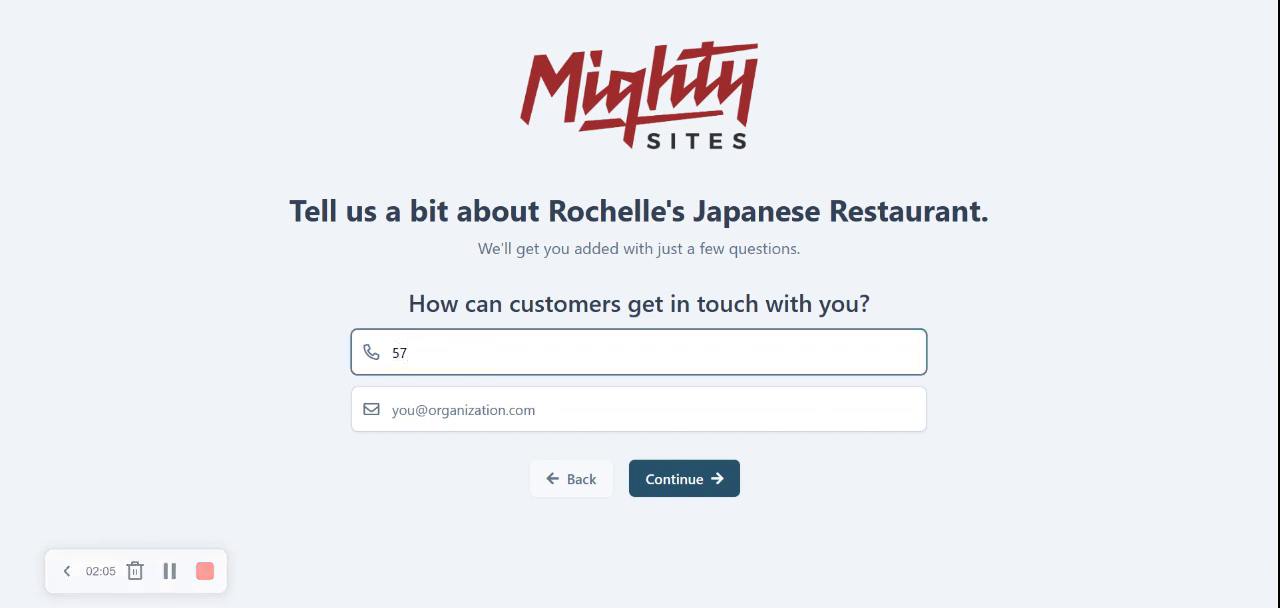
key(Tab)
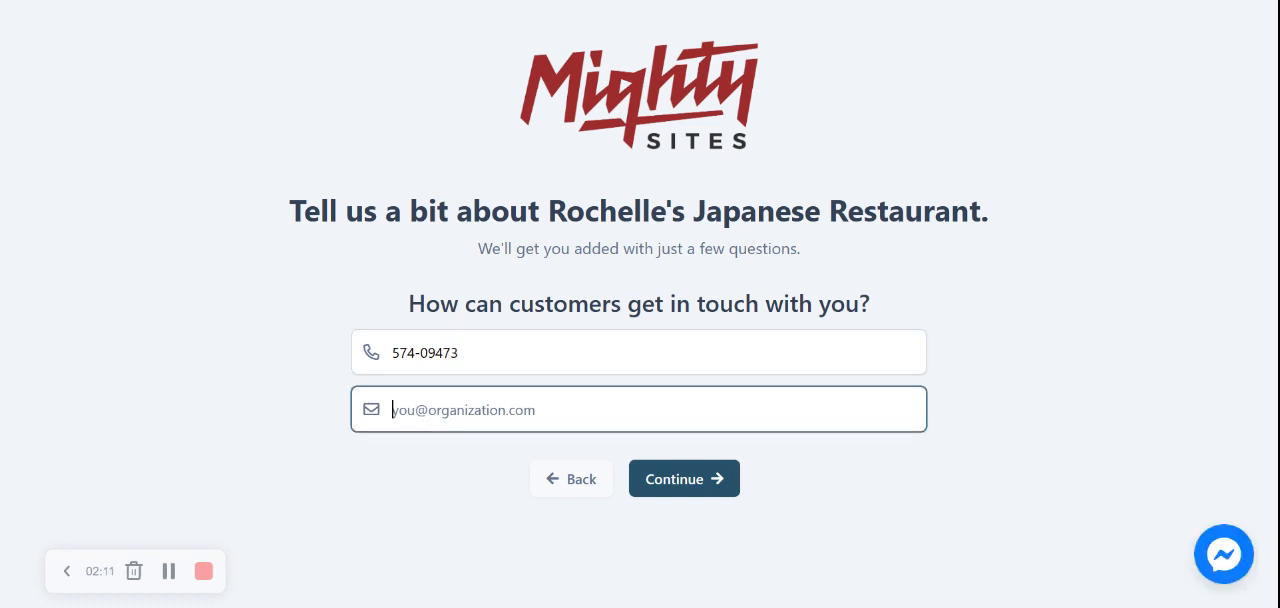
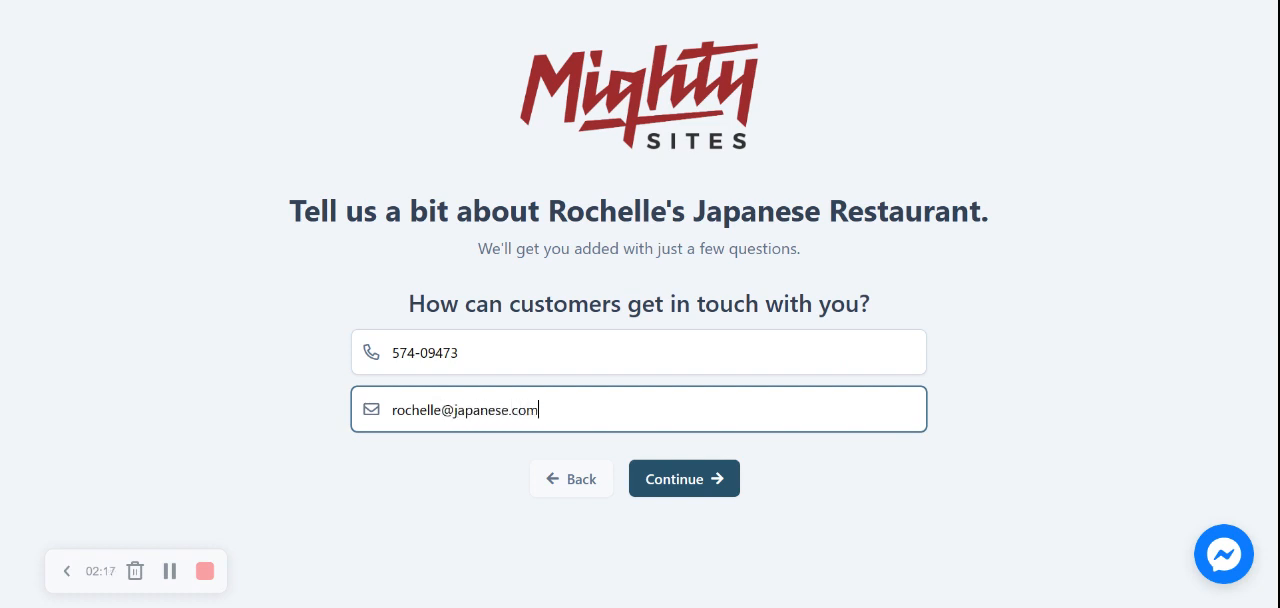
Fill in the restaurant's contact e-mail and submit the contact details
click(692, 484)
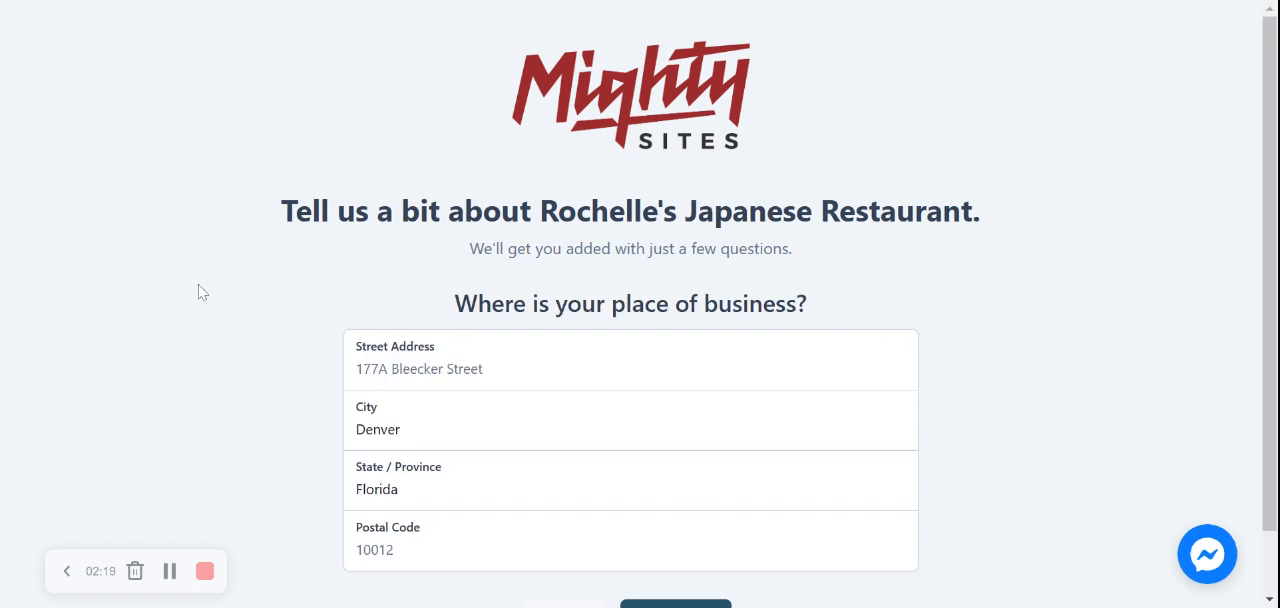
Enter the restaurant's street address and change the state to Colorado
drag(1270, 300, 1270, 370)
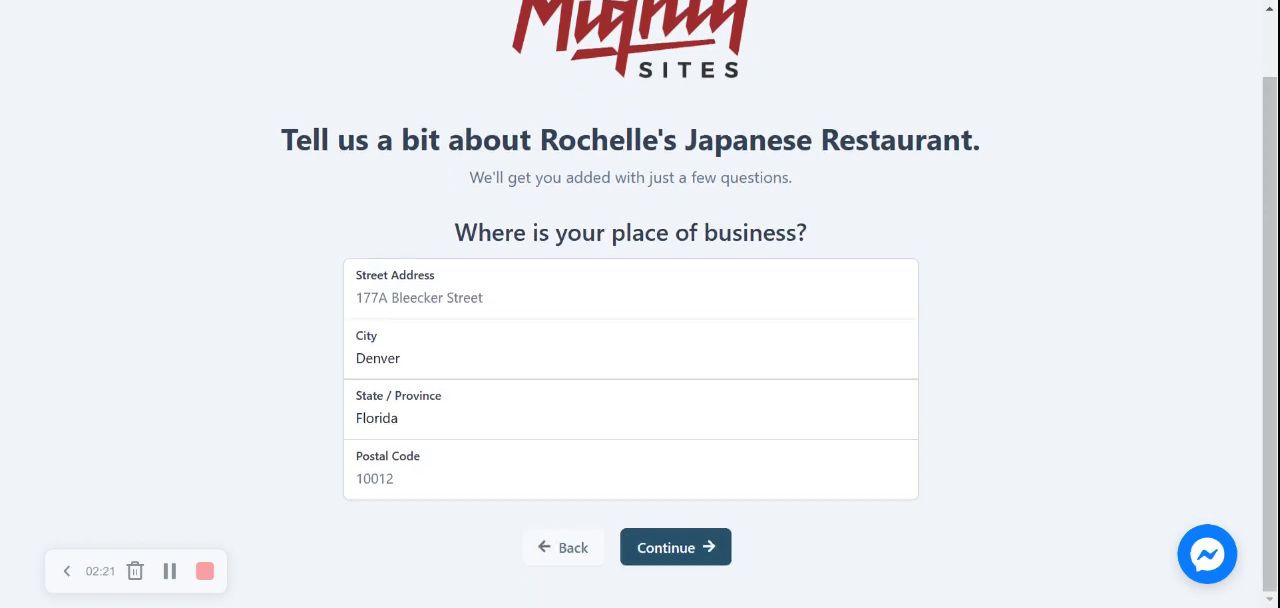
click(500, 297)
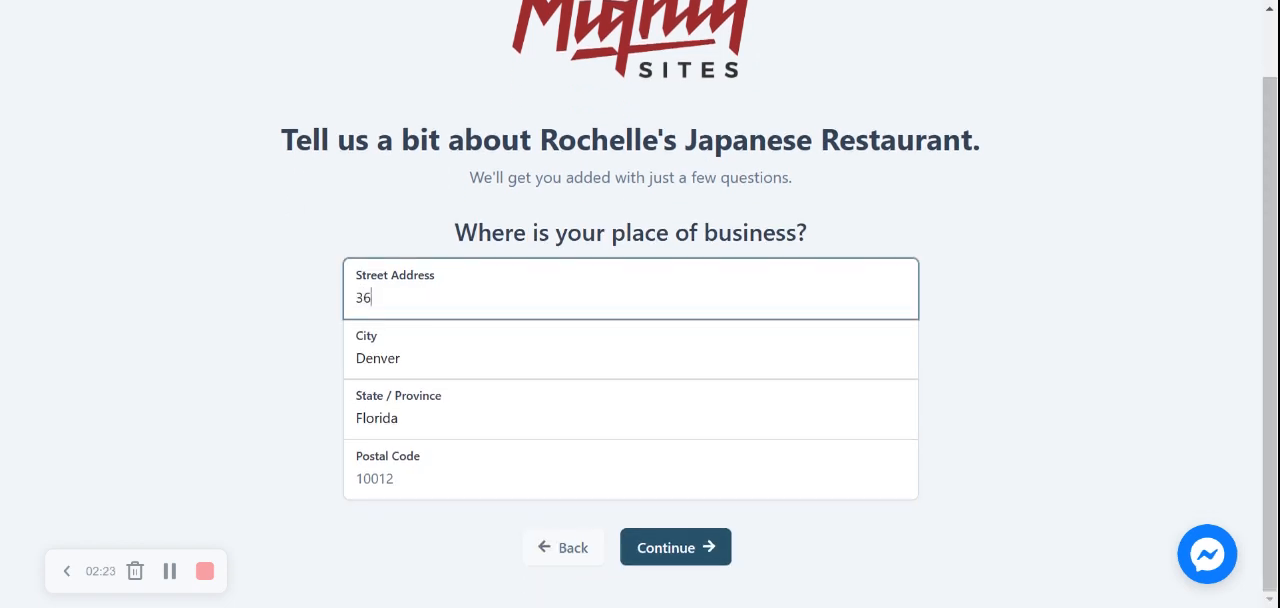
click(478, 395)
text(Colorado)
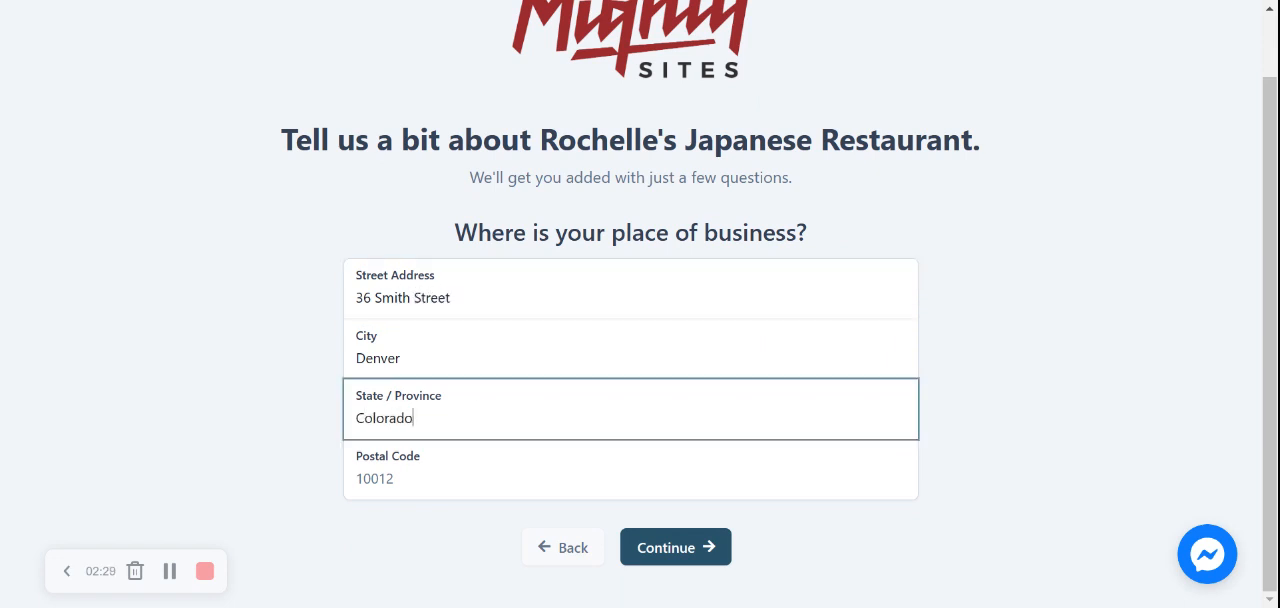
click(215, 400)
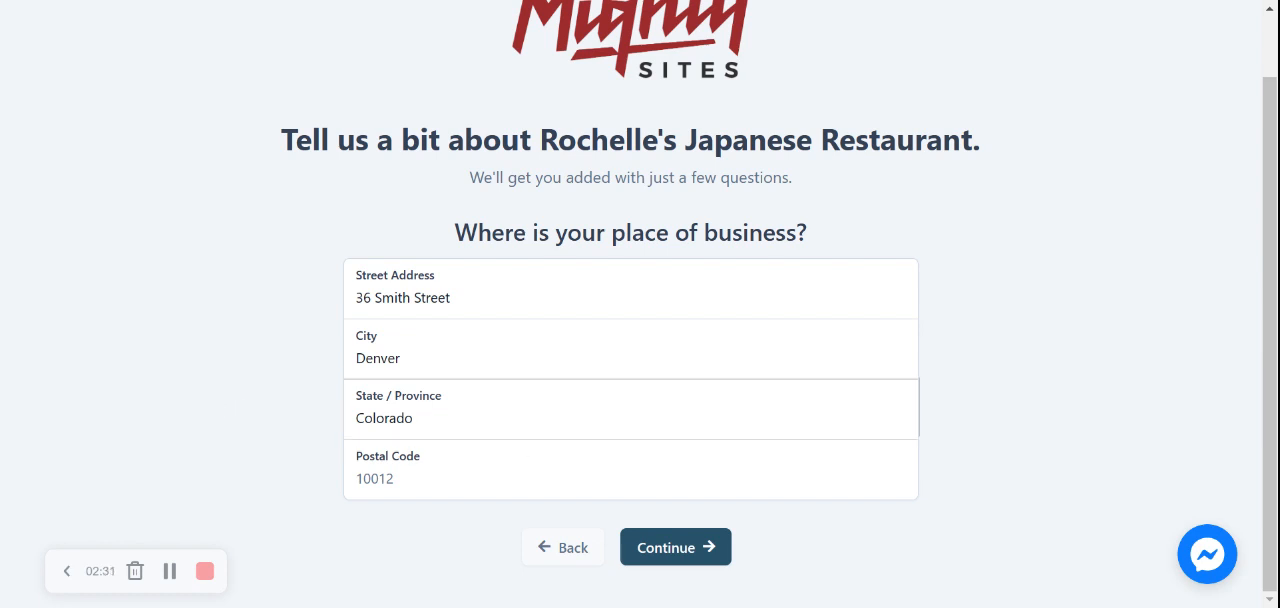
Enter the restaurant's postal code and submit the business location
click(440, 471)
text(400444)
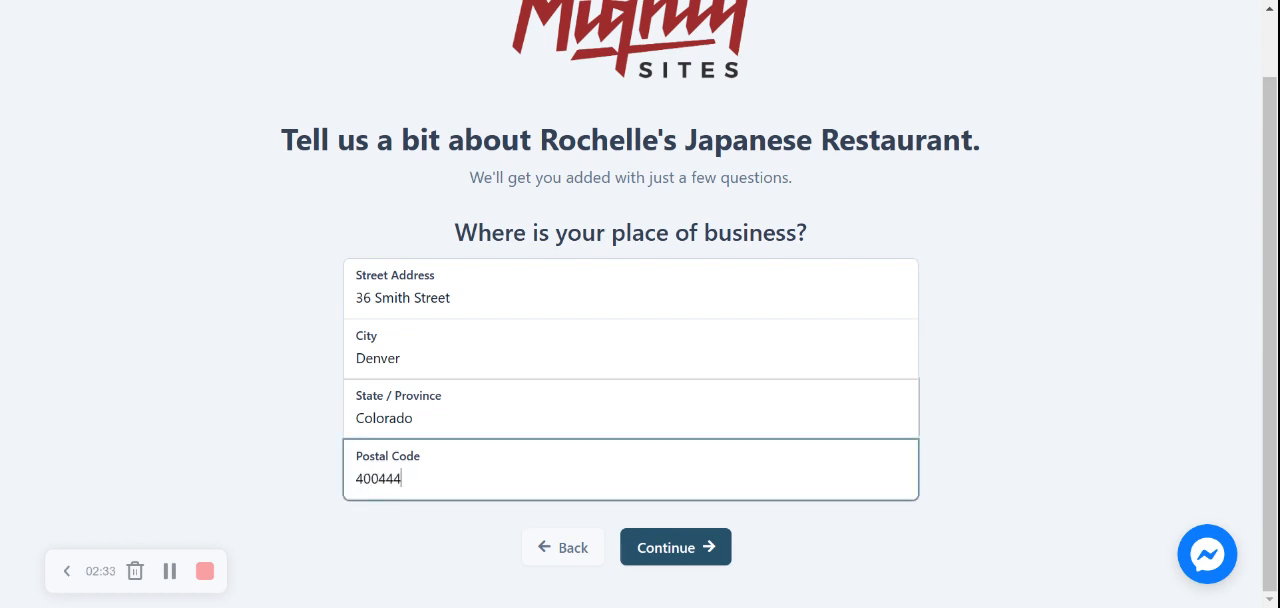
key(BackSpace)
text(5)
click(663, 550)
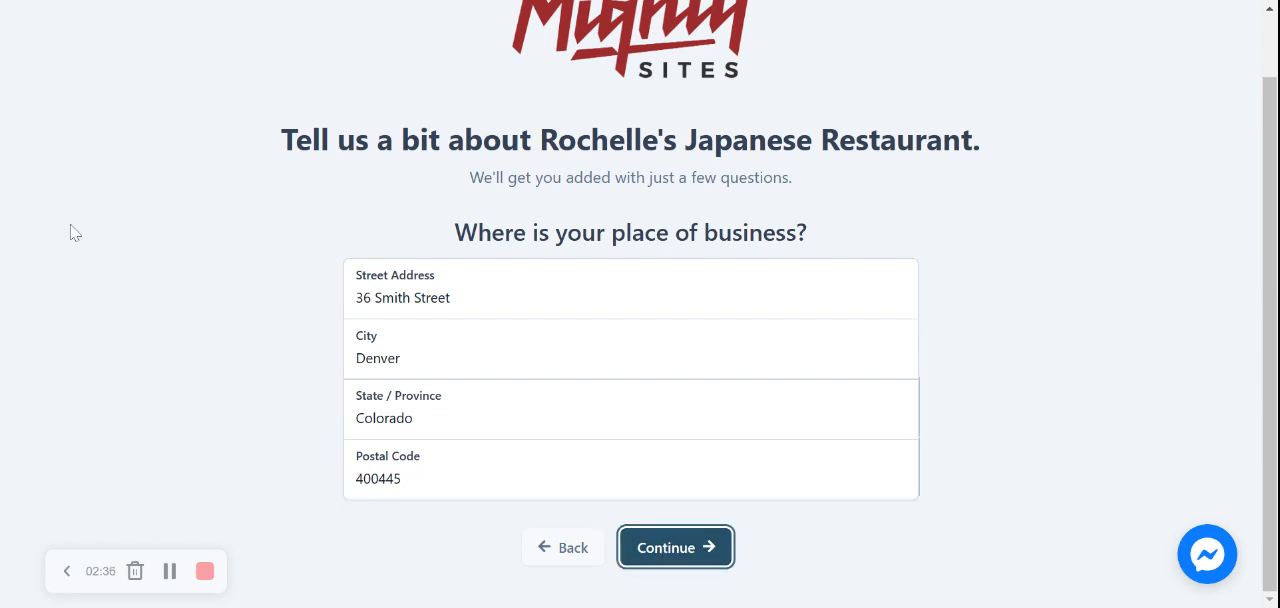
Set Monday's opening hours from 12:00 PM to 9:30 PM
drag(1273, 188, 1273, 298)
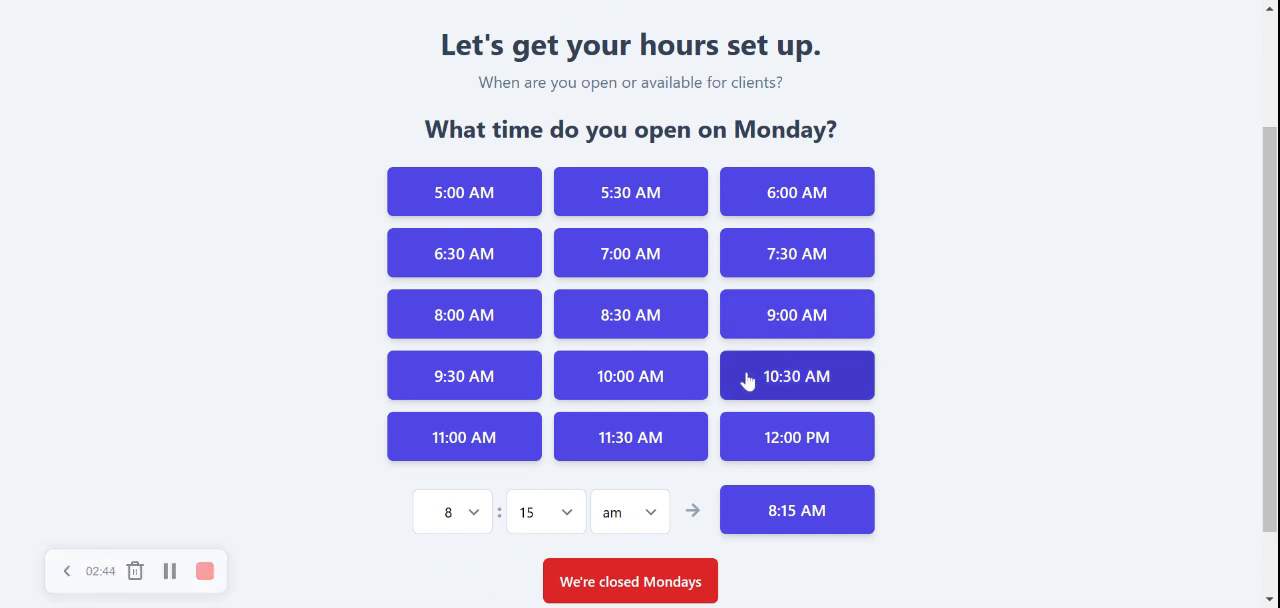
click(785, 439)
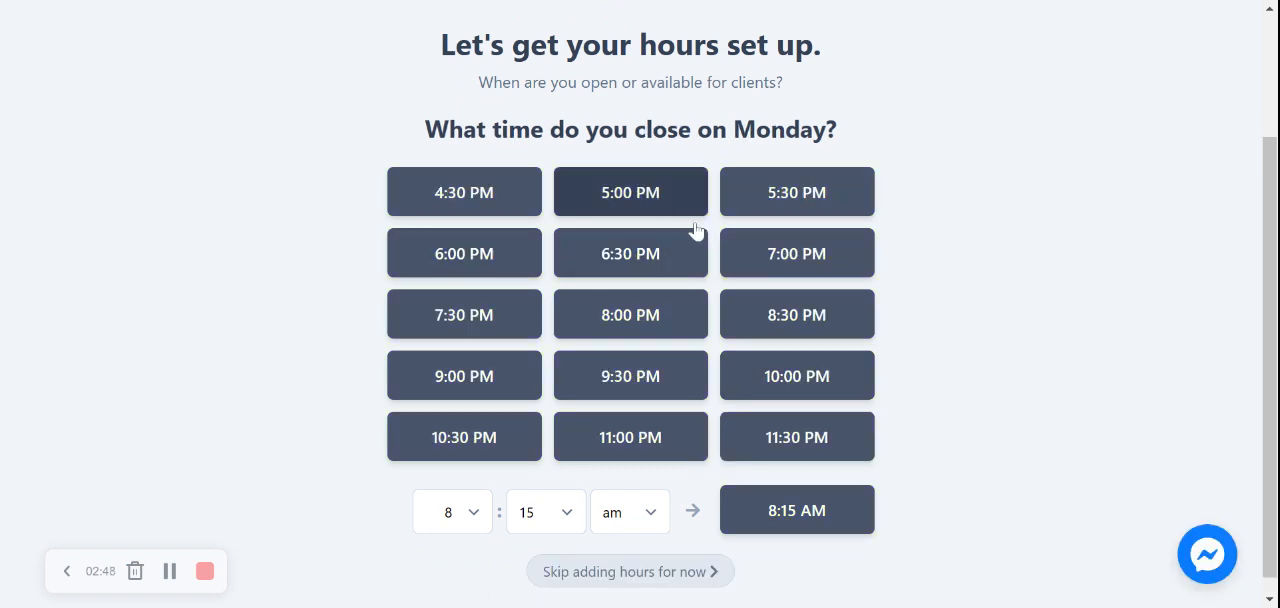
click(655, 374)
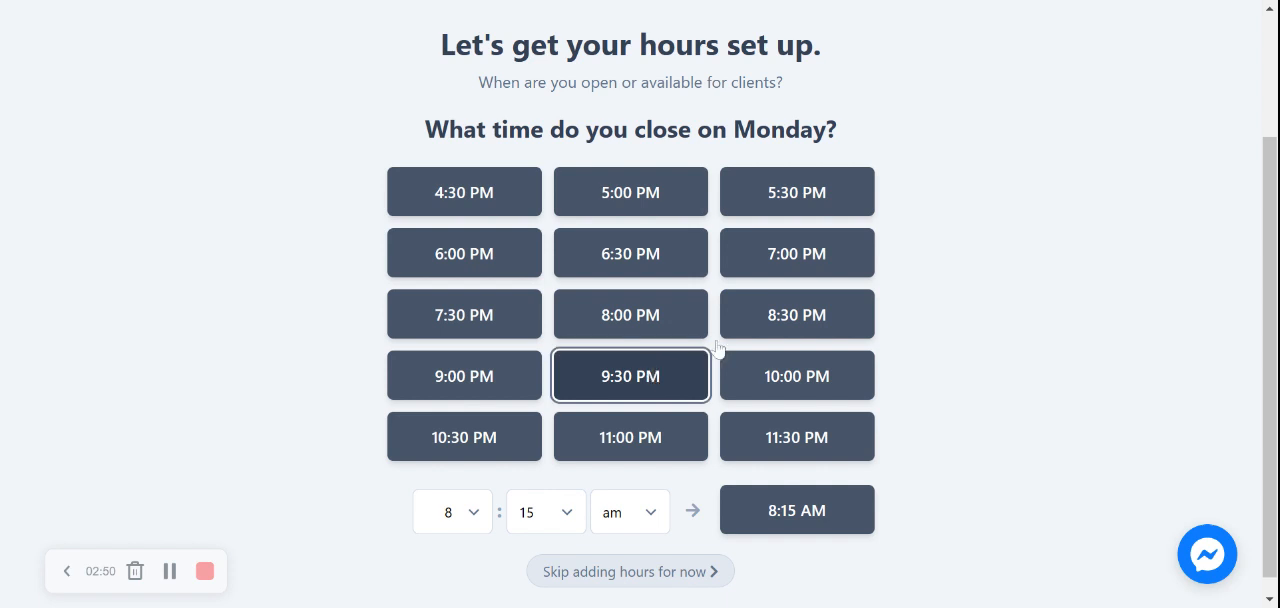
Apply the same opening hours to Tuesday through Saturday and mark Sundays as closed
click(571, 228)
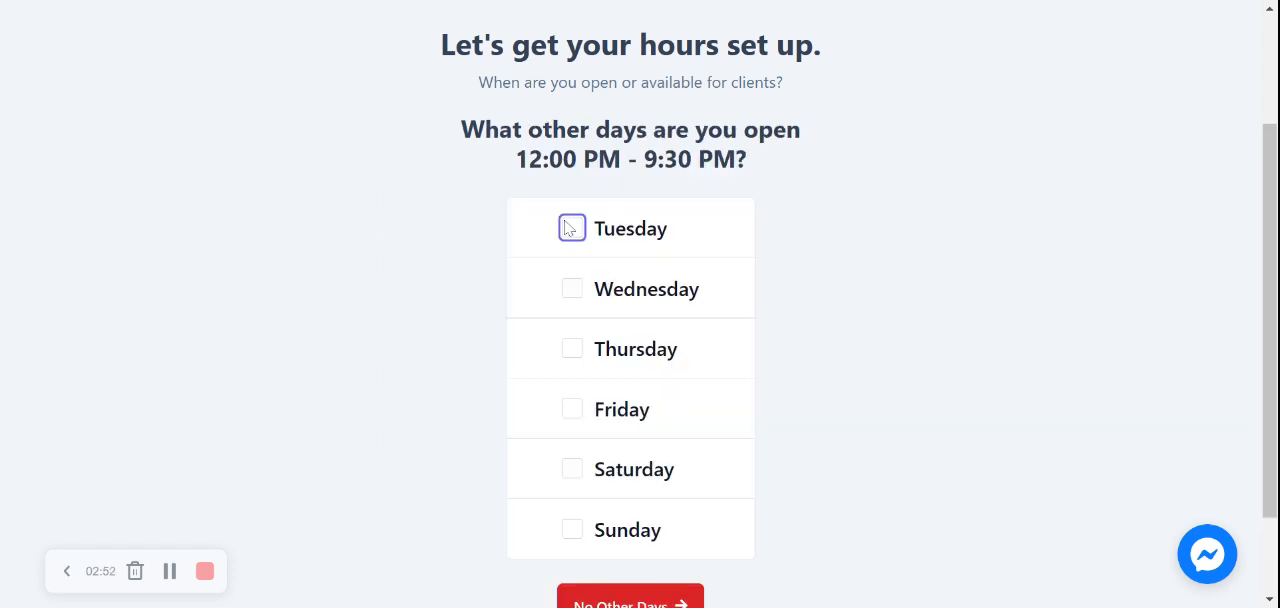
click(572, 289)
click(572, 348)
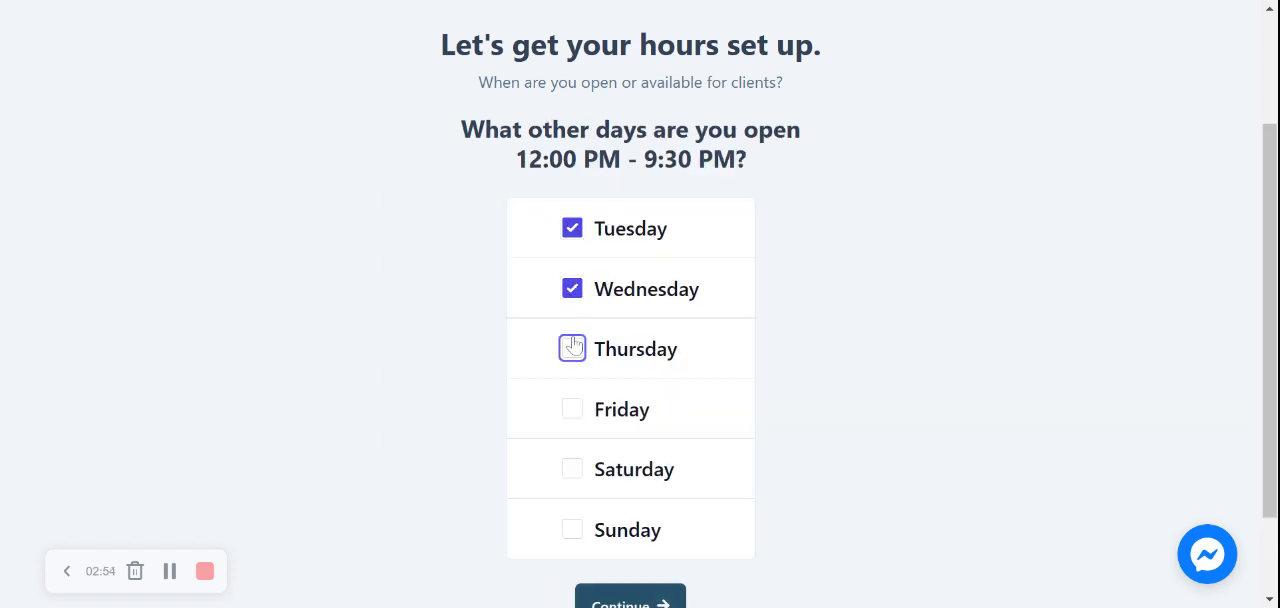
click(572, 408)
click(572, 468)
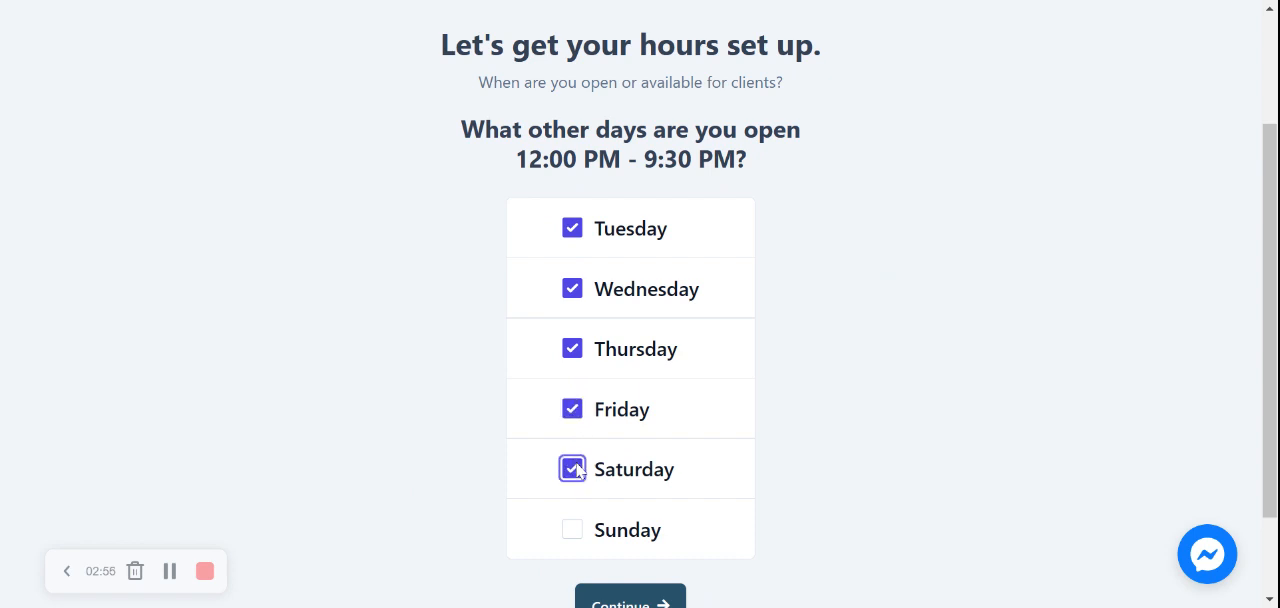
scroll(683, 446, down, 1)
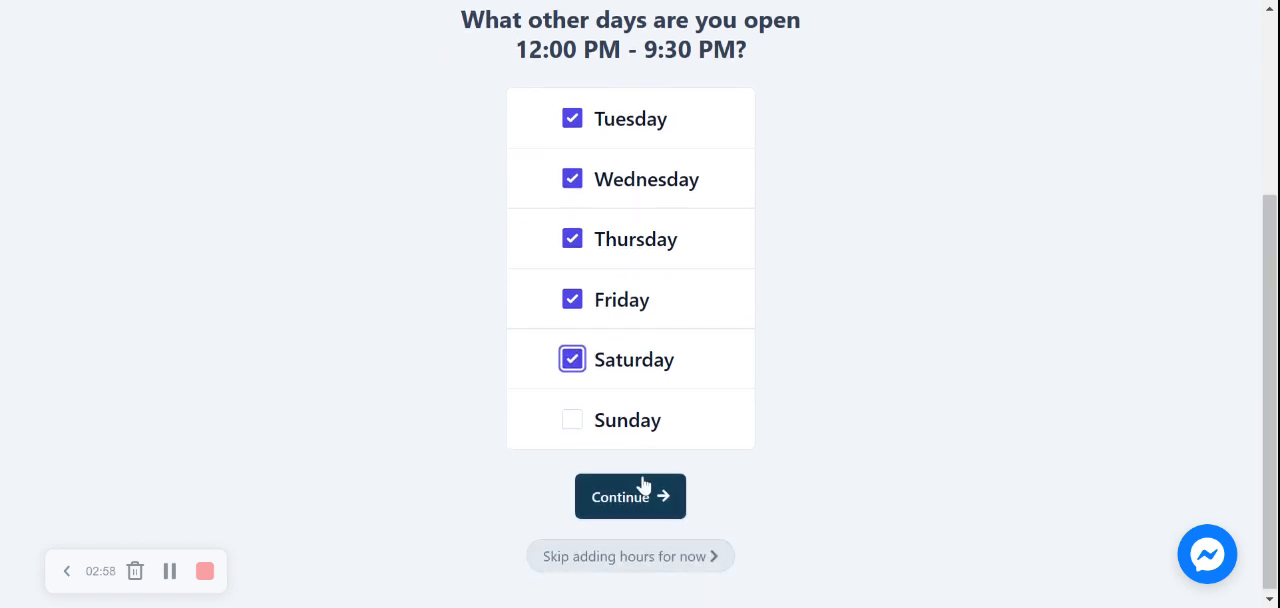
click(646, 492)
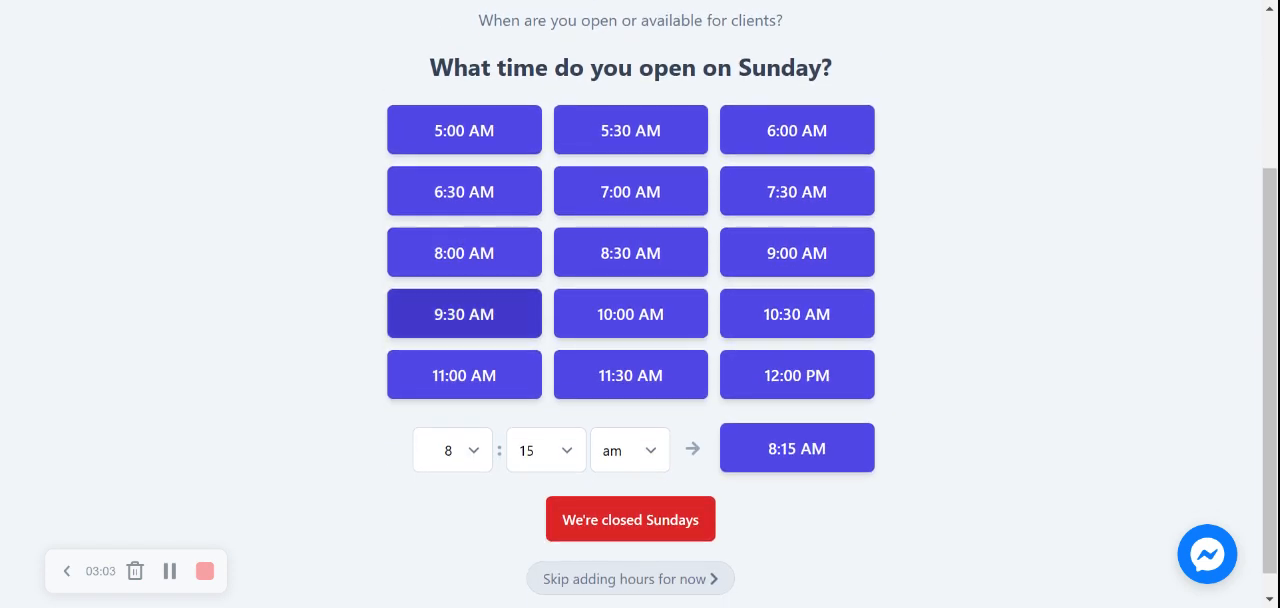
click(664, 526)
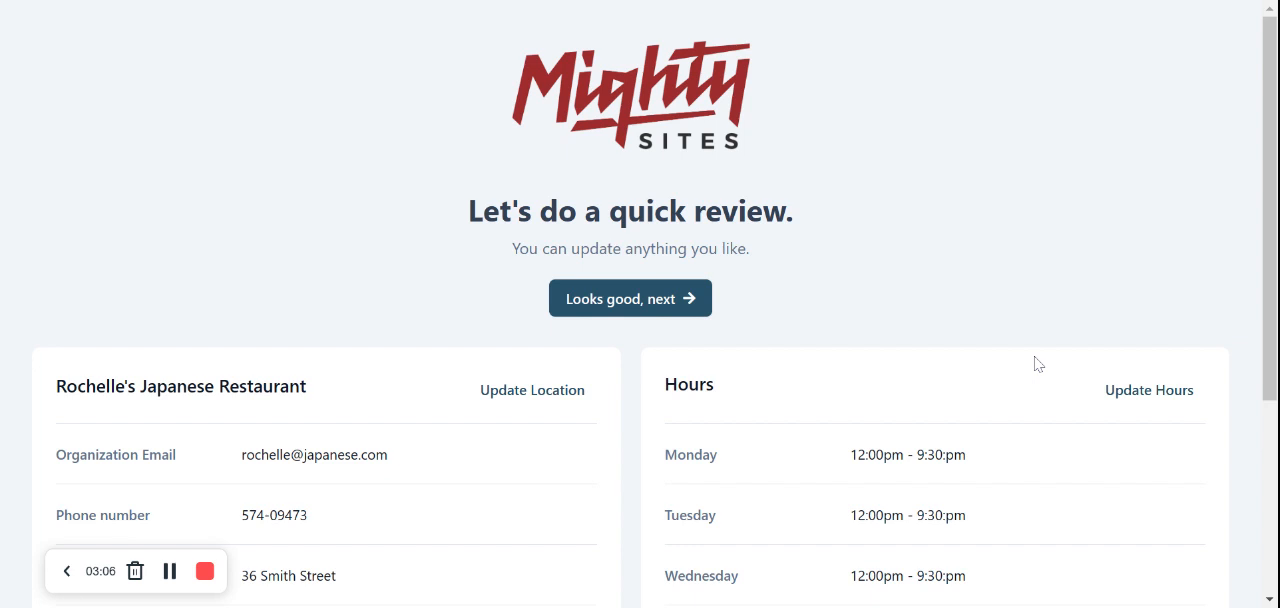
Review the restaurant's location details and opening hours, and accept them to generate the website
scroll(1037, 364, down, 3)
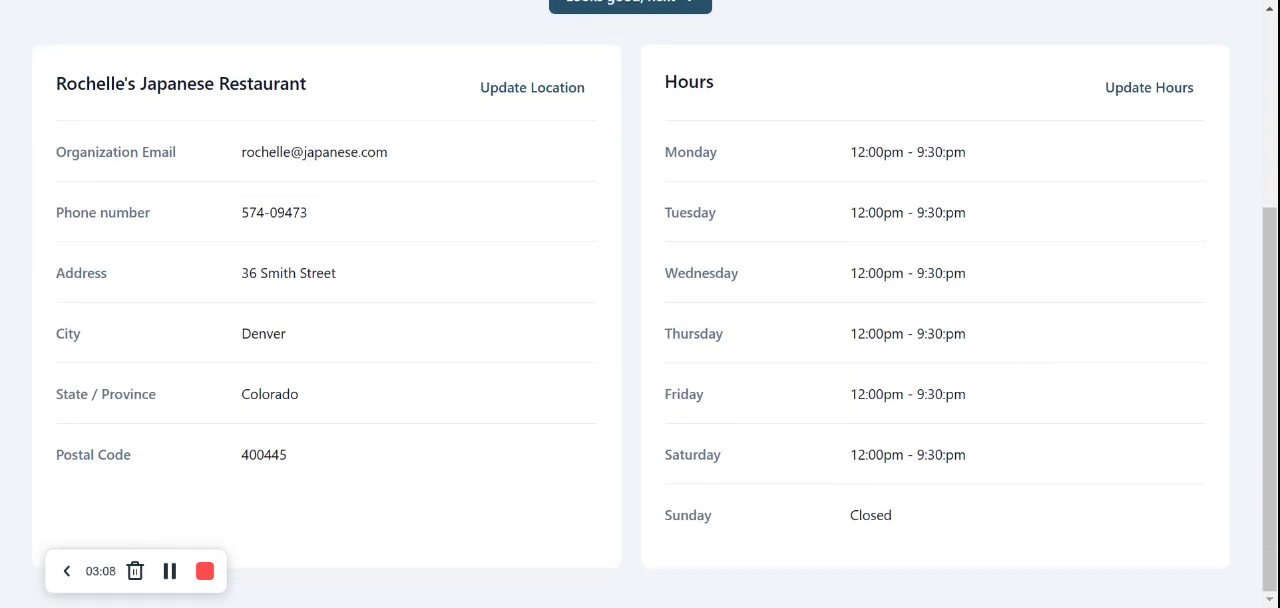
scroll(746, 328, up, 3)
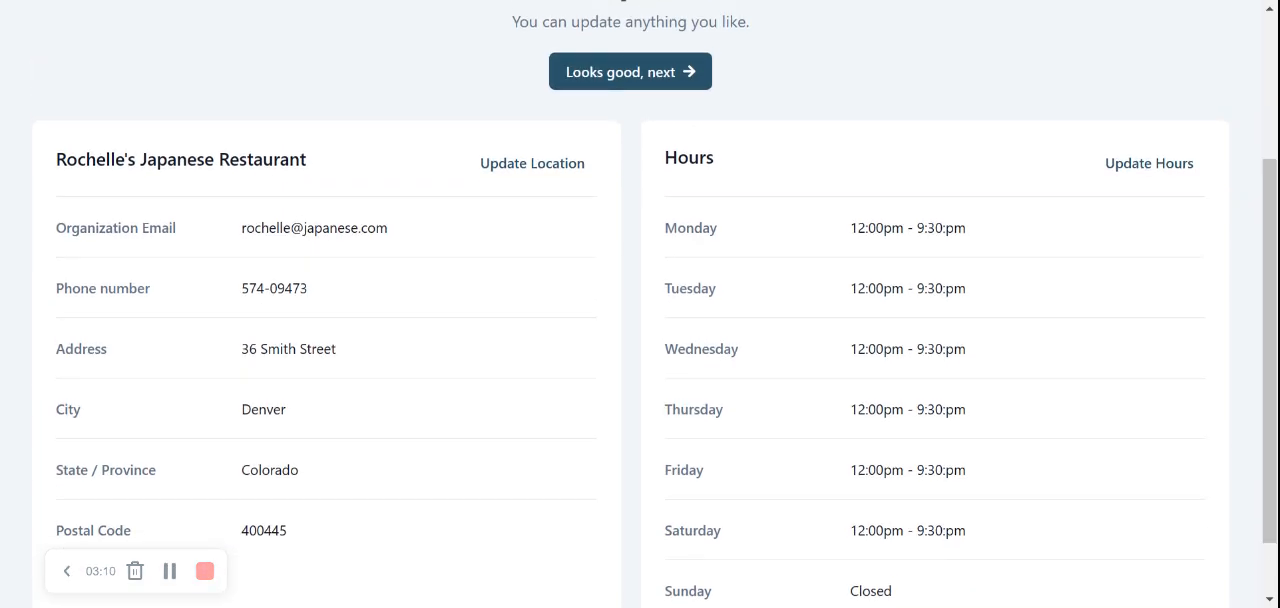
click(655, 302)
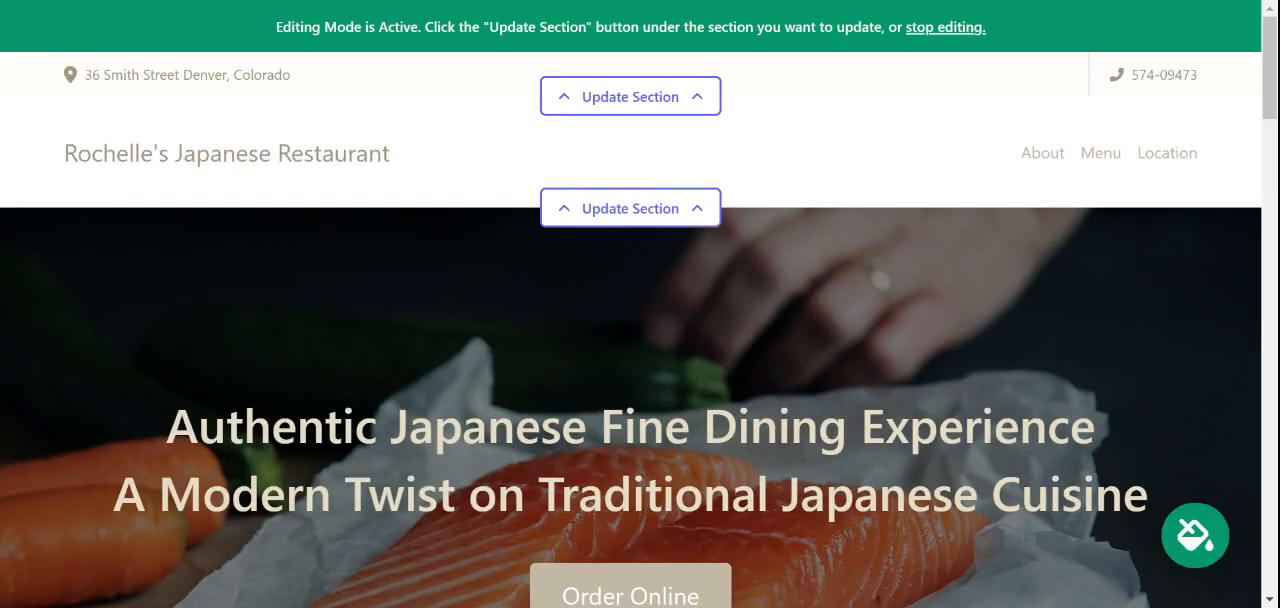
Look through the generated website from the header to the footer and back, examining each section's text and images
scroll(640, 304, down, 4)
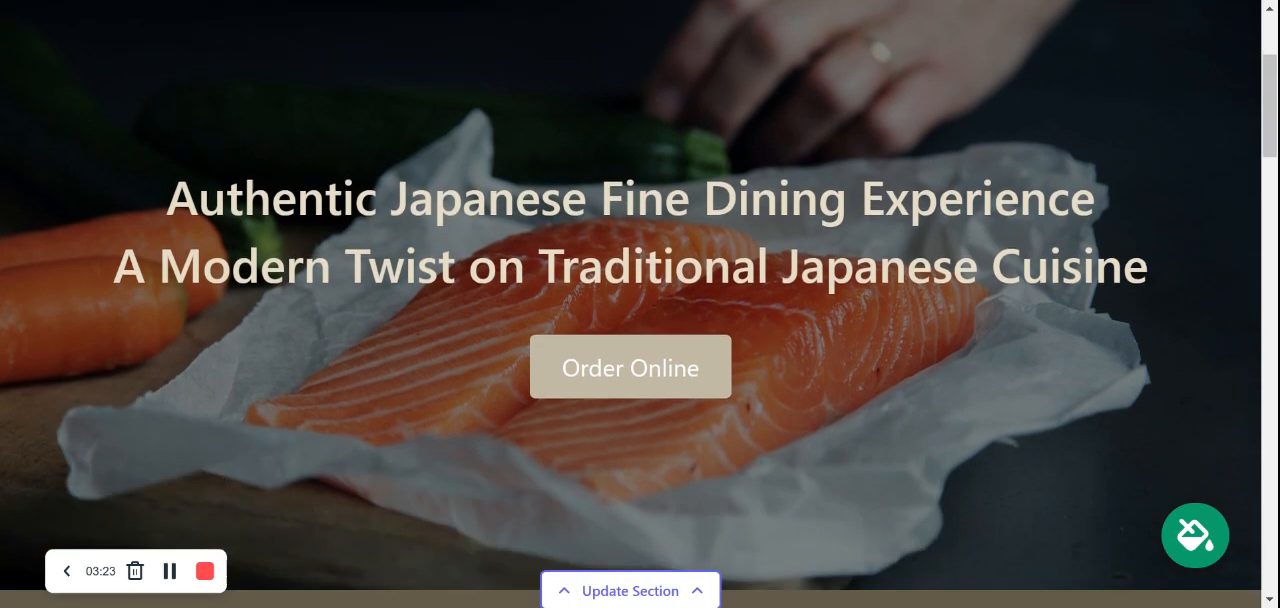
scroll(640, 304, down, 5)
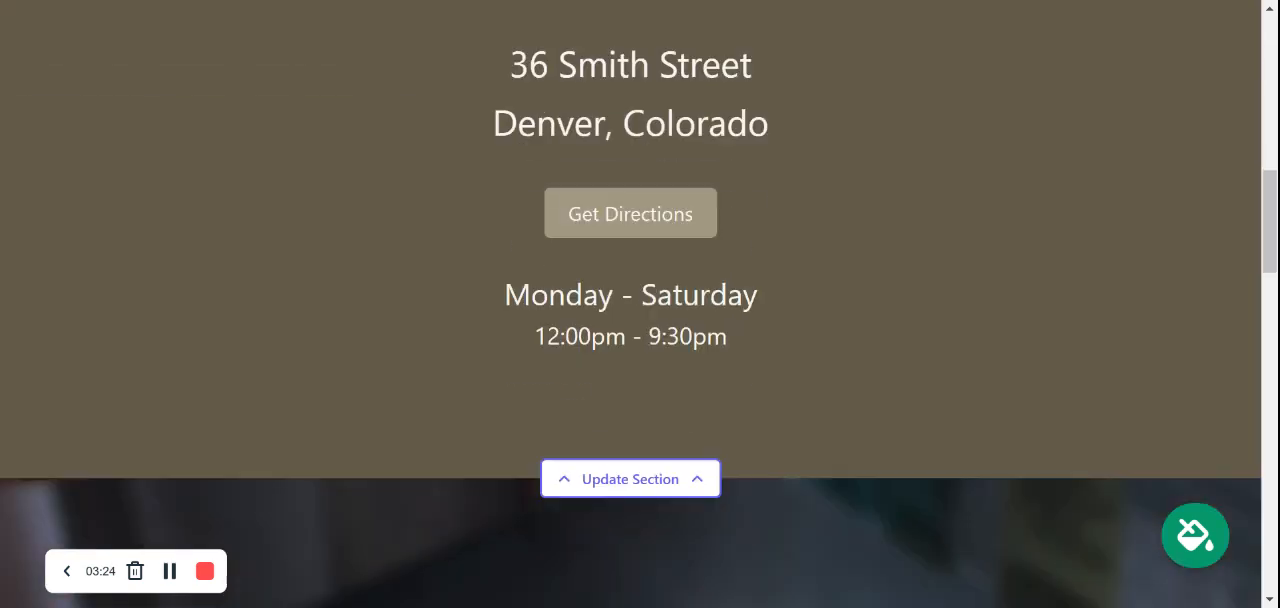
scroll(640, 304, down, 7)
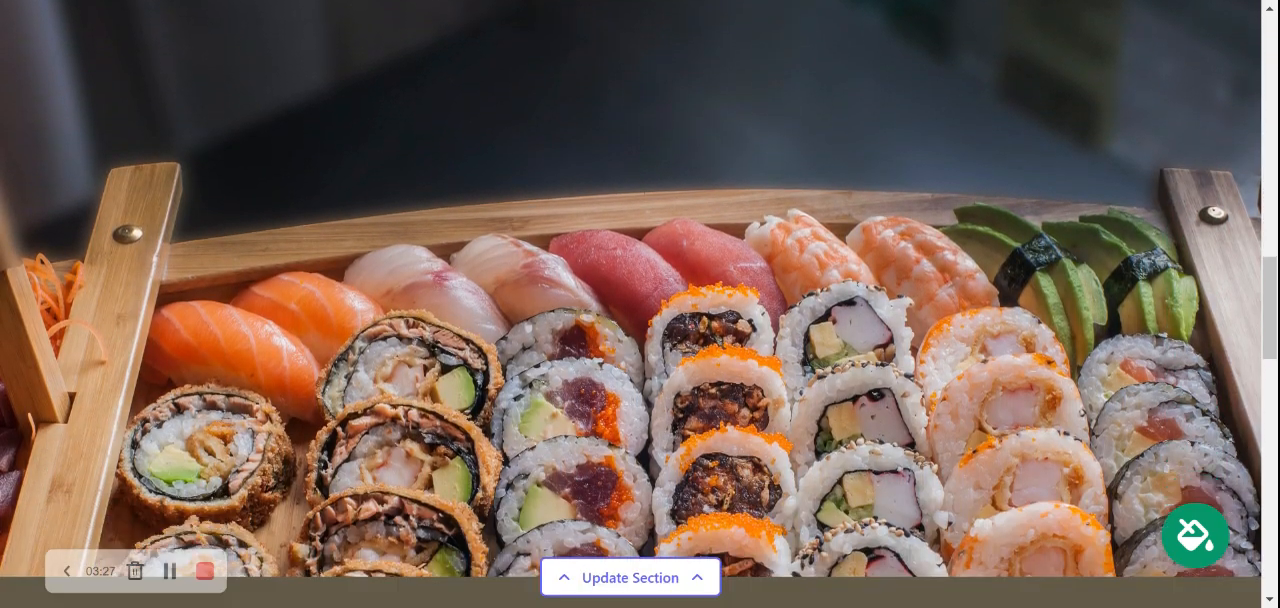
scroll(640, 304, down, 6)
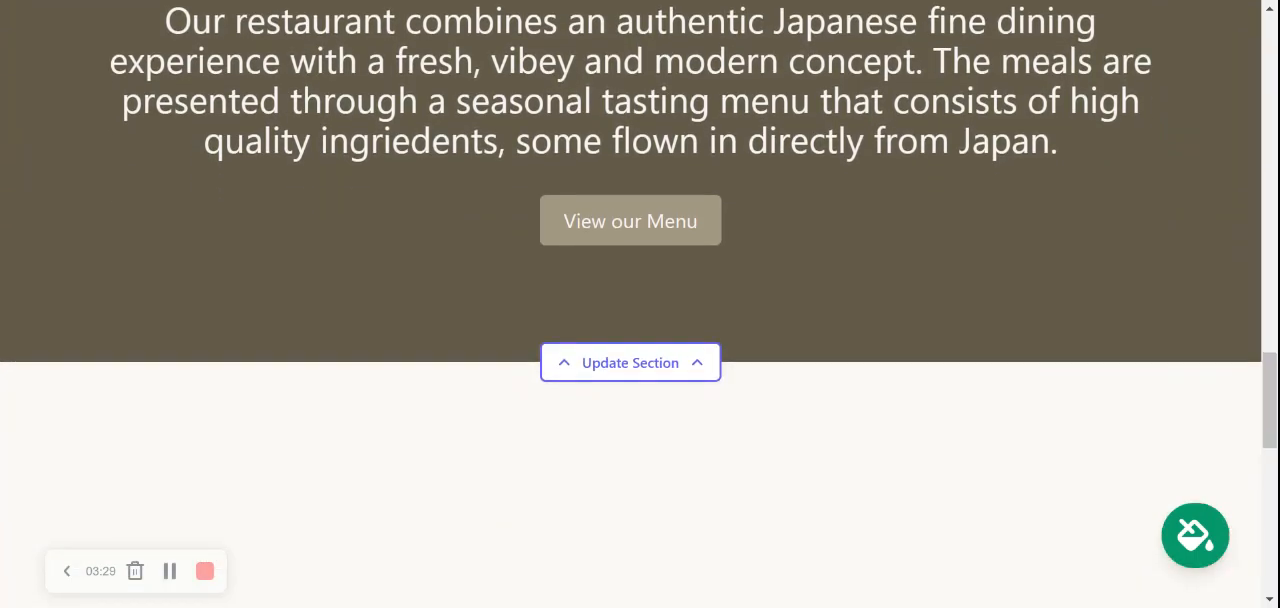
scroll(640, 304, down, 1)
scroll(640, 300, down, 2)
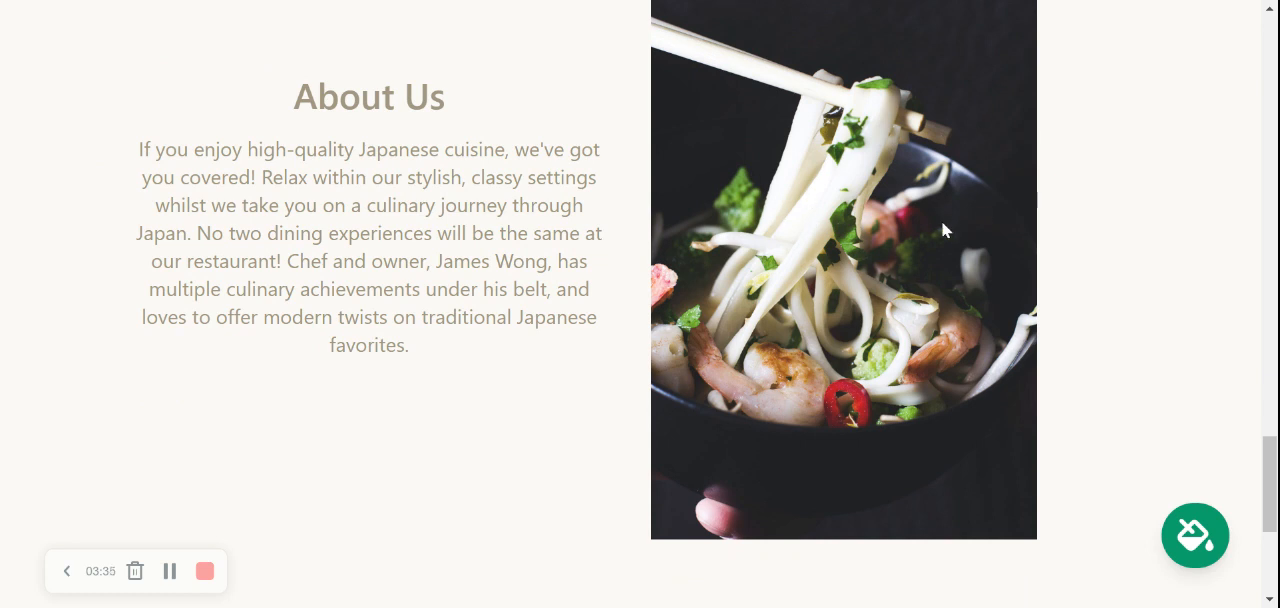
scroll(941, 220, down, 4)
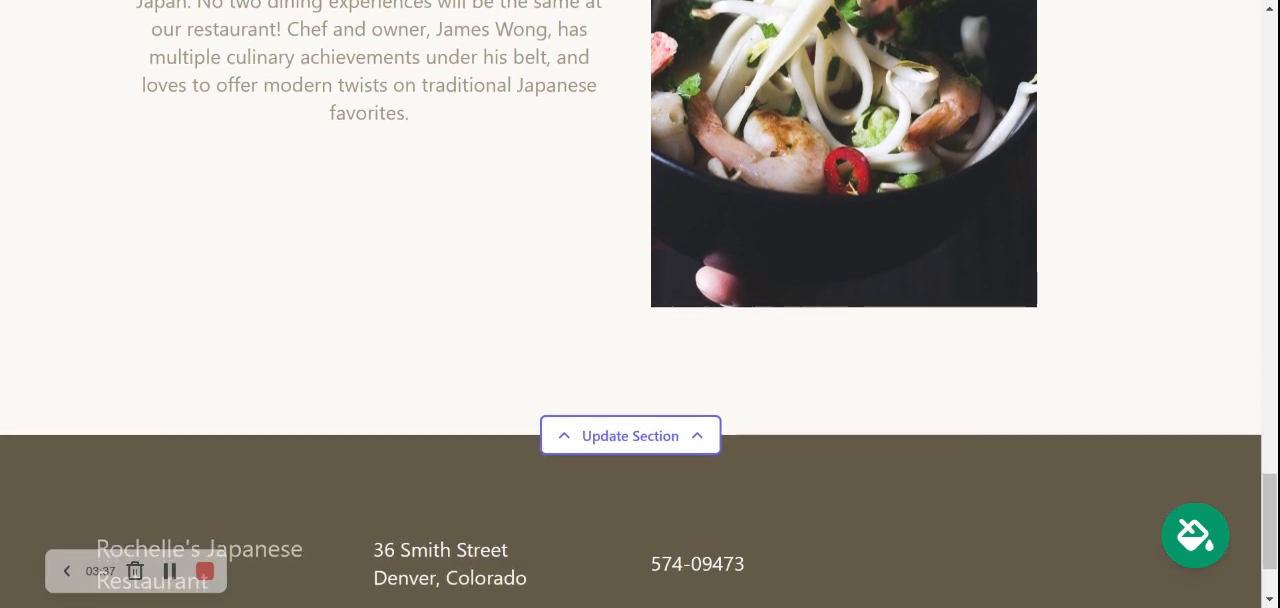
scroll(640, 300, down, 1)
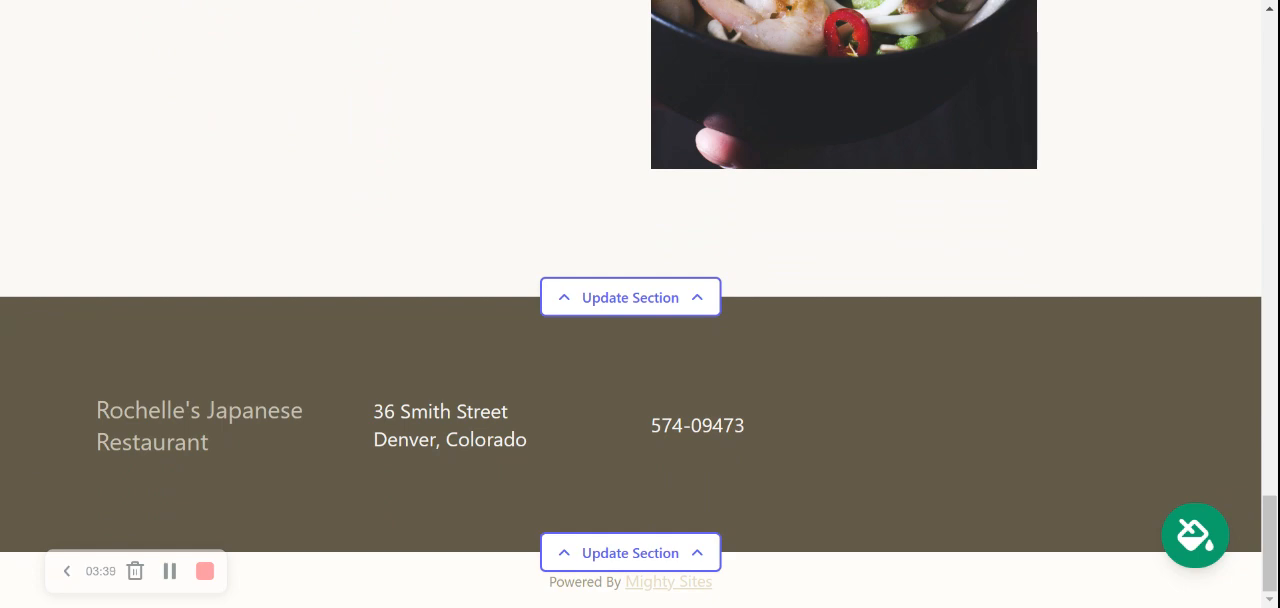
scroll(1081, 211, up, 6)
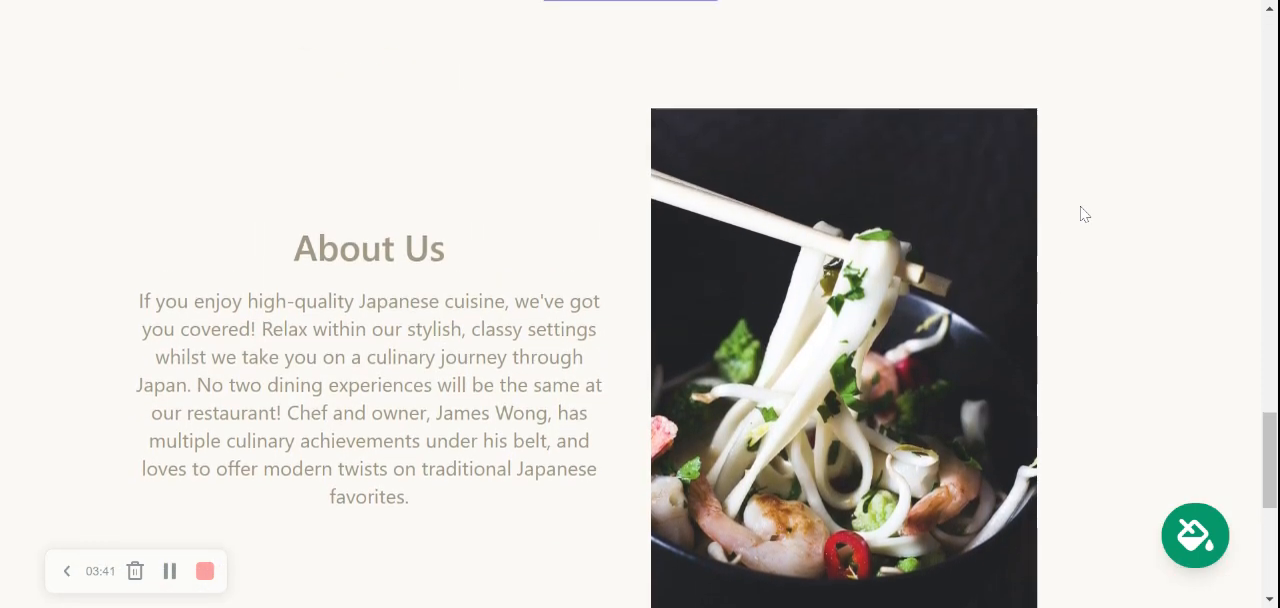
scroll(1081, 214, up, 8)
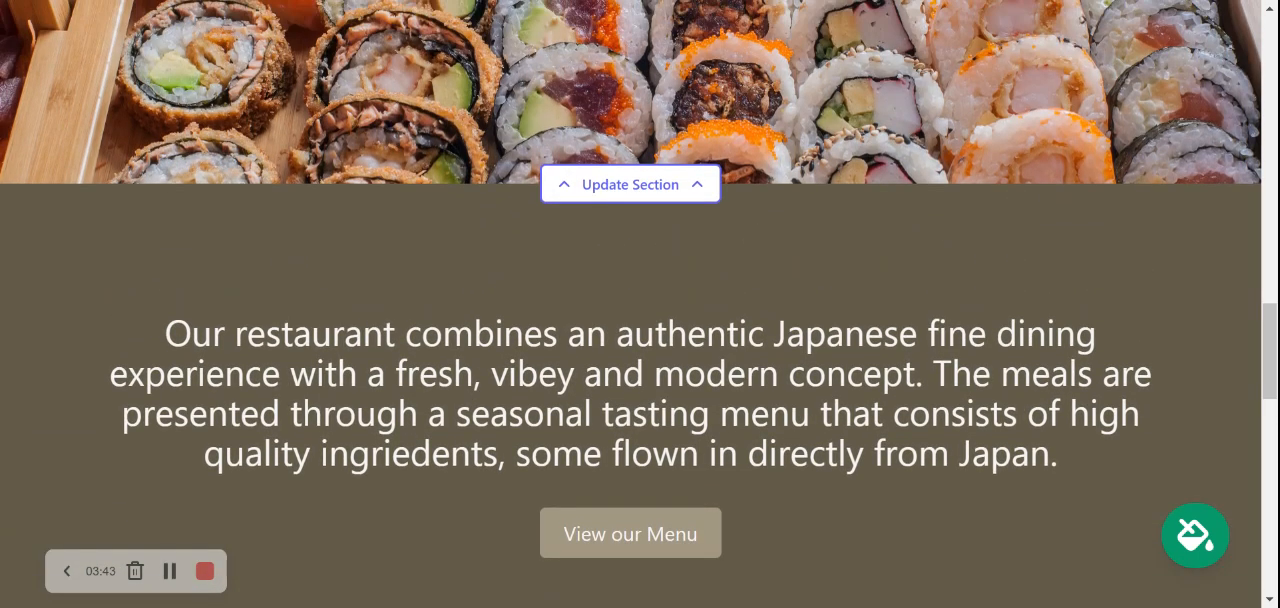
scroll(640, 300, up, 7)
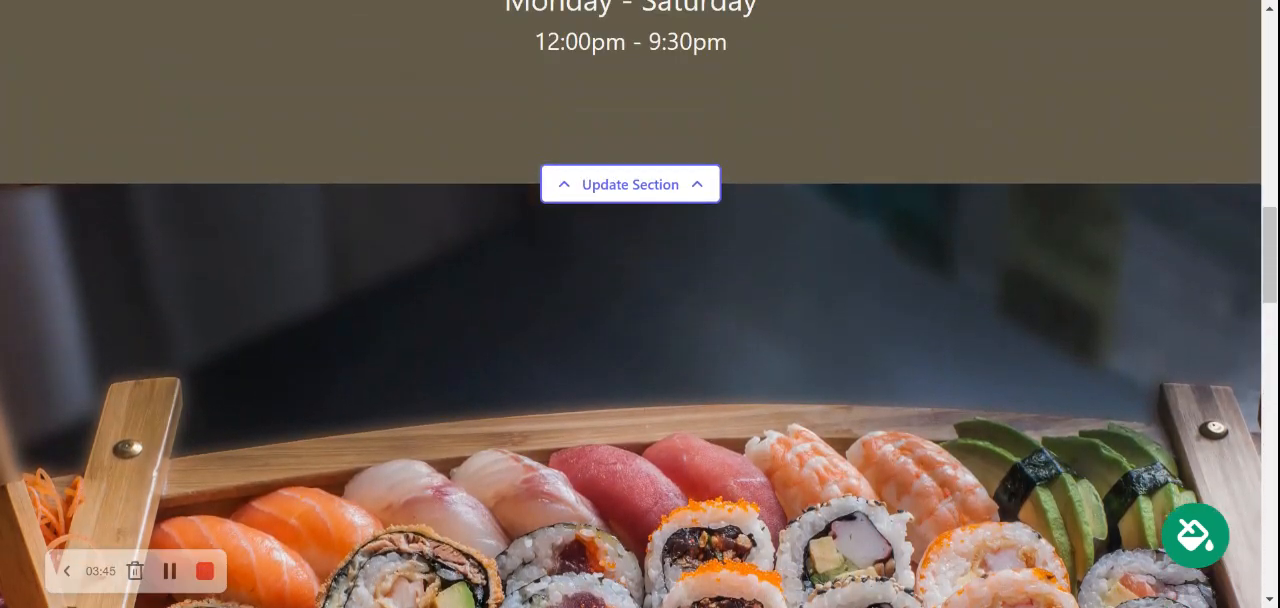
scroll(640, 300, up, 4)
scroll(640, 300, up, 6)
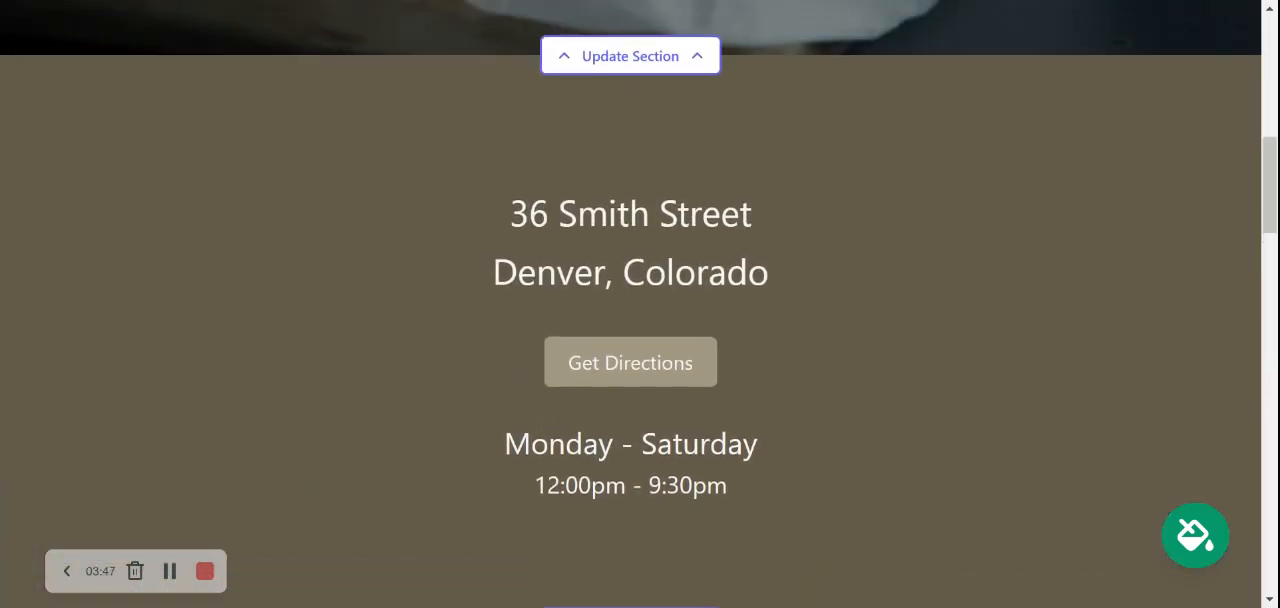
scroll(640, 300, up, 1)
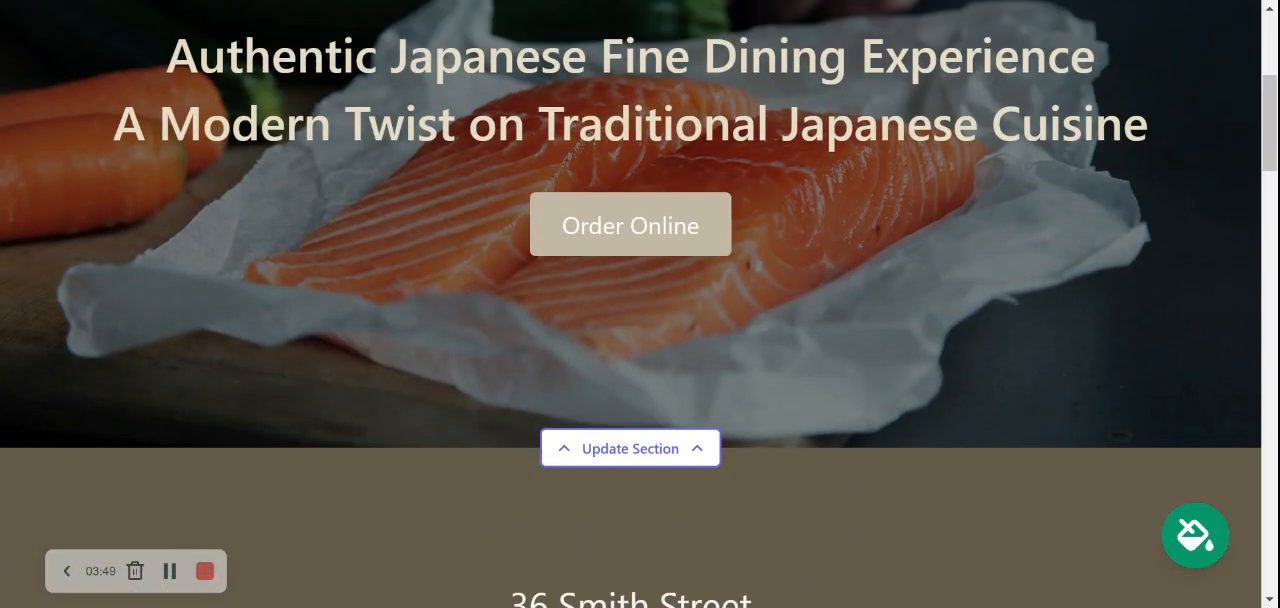
scroll(640, 300, up, 5)
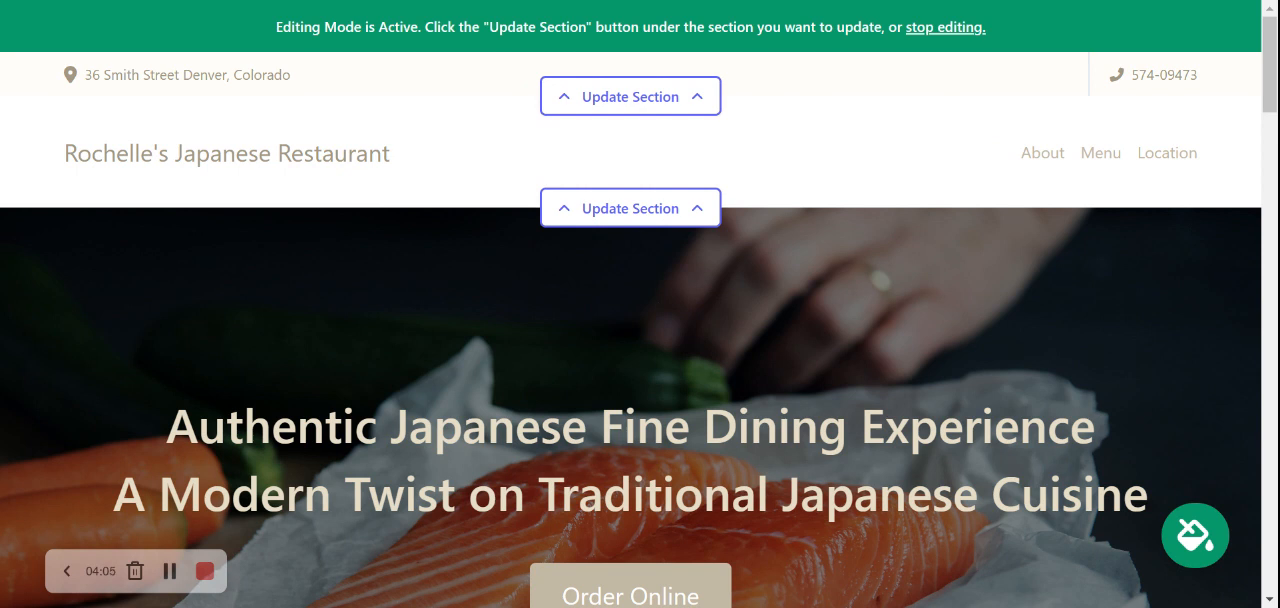
Enable showing the organization email on the site in the top bar's location settings and save the location
click(607, 96)
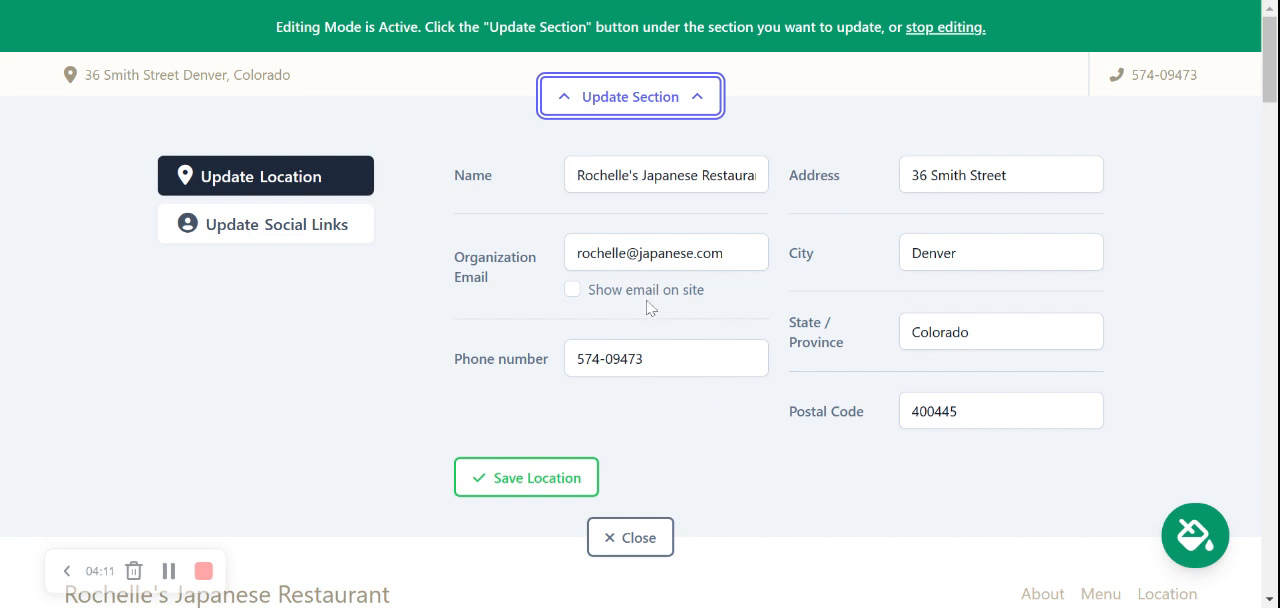
click(573, 291)
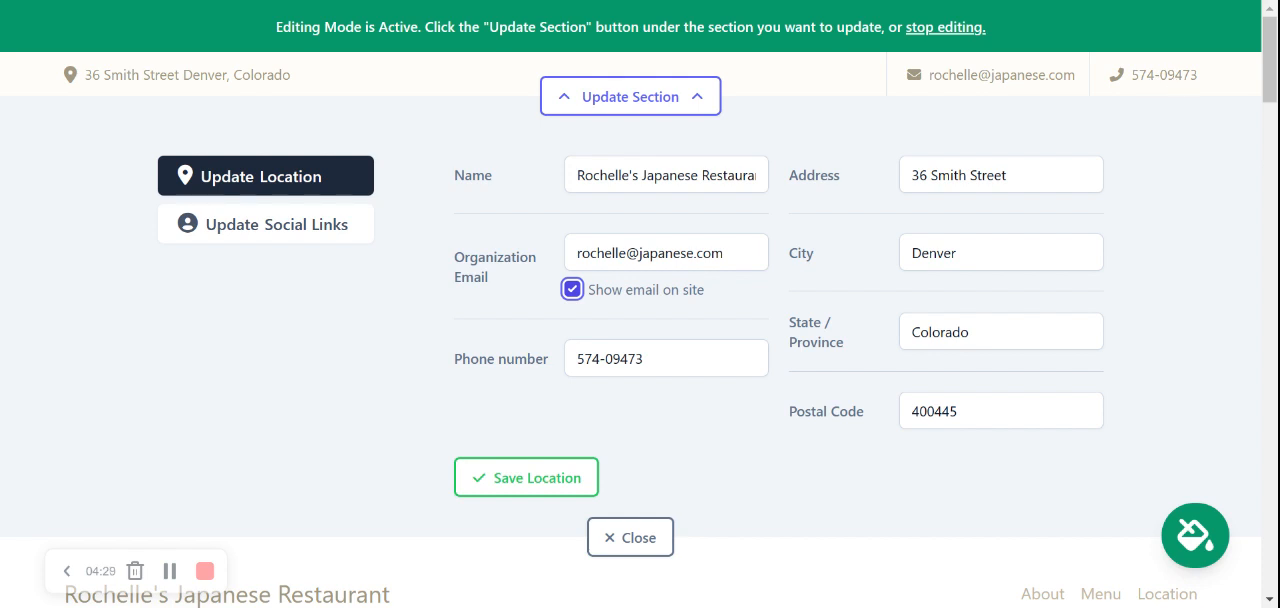
click(514, 478)
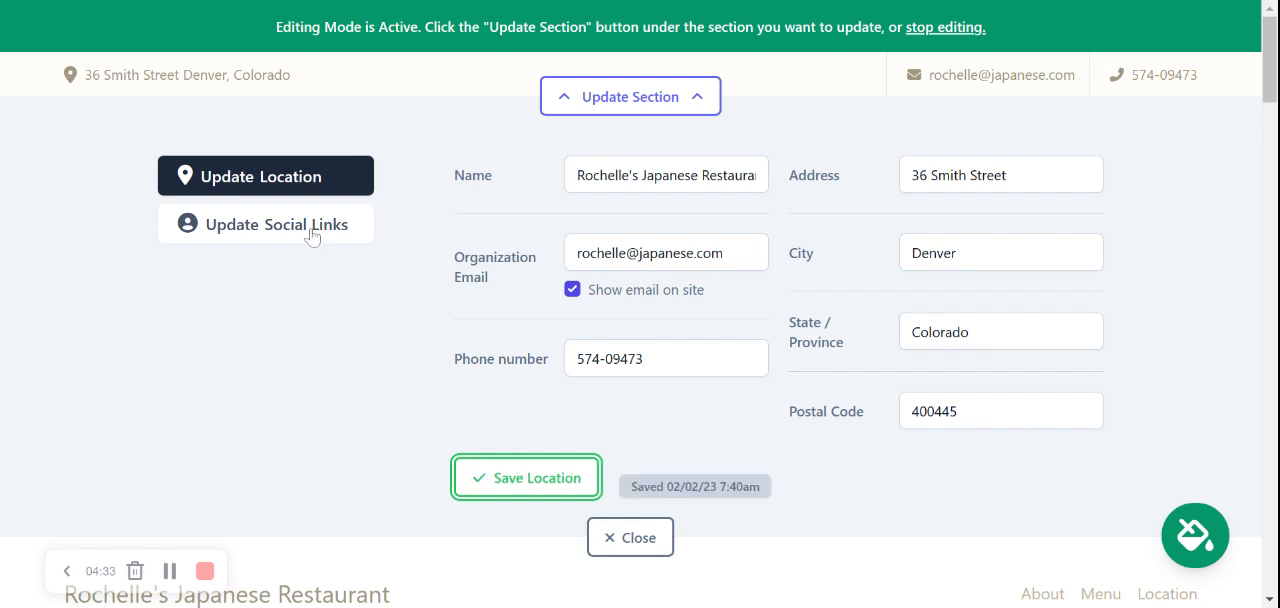
Add mightysites as the restaurant's Instagram account in the top bar's social links
click(312, 230)
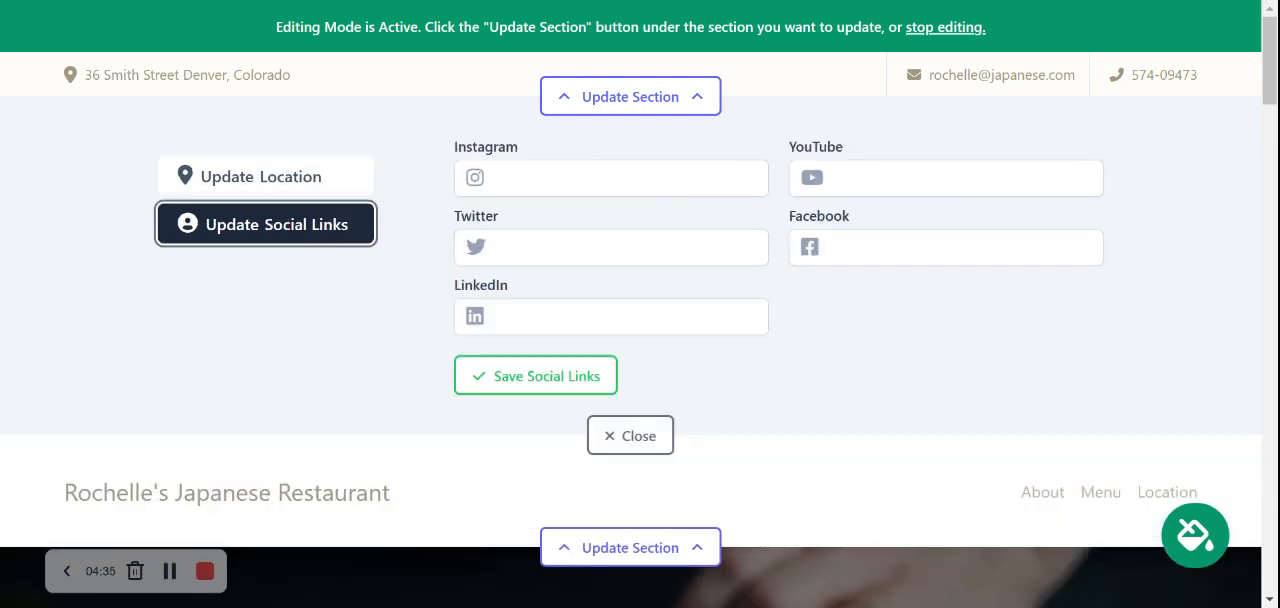
text(mightysites)
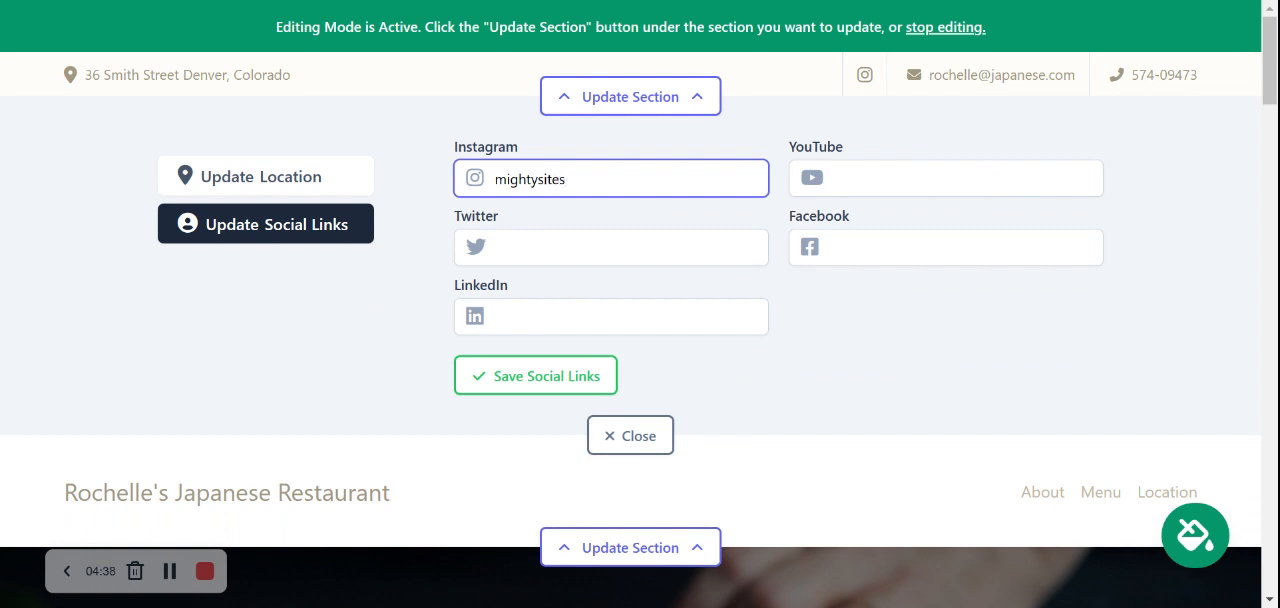
key(Return)
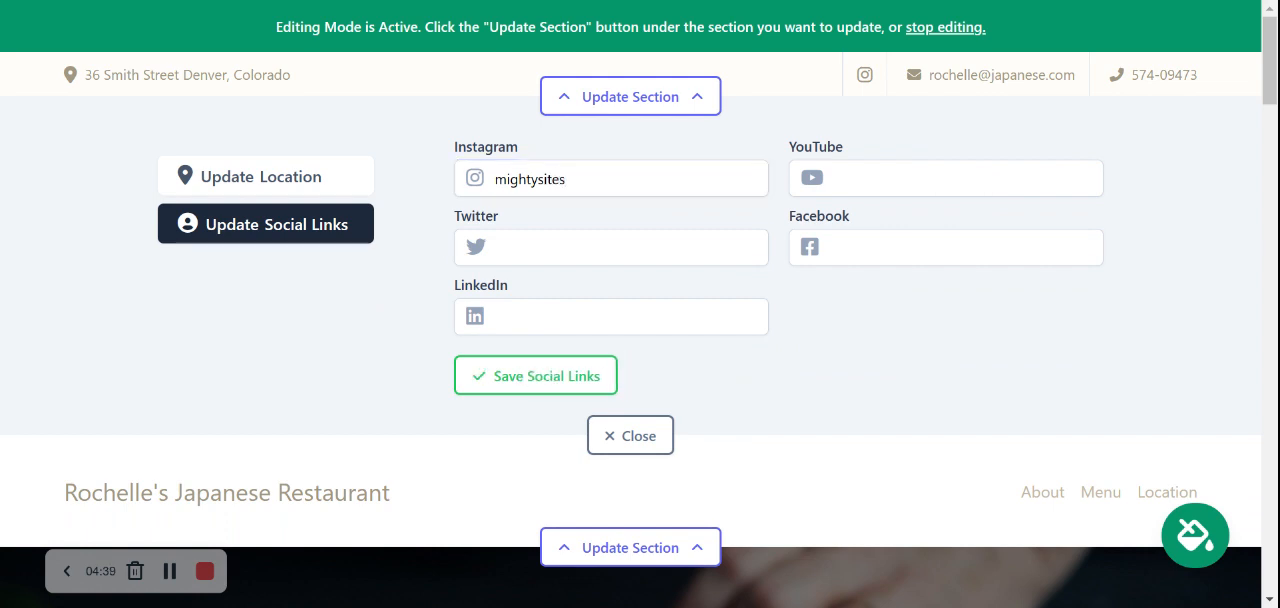
Add mightysites_usa as the Twitter account, then save the social links and close the section editor
click(462, 247)
text(mighty)
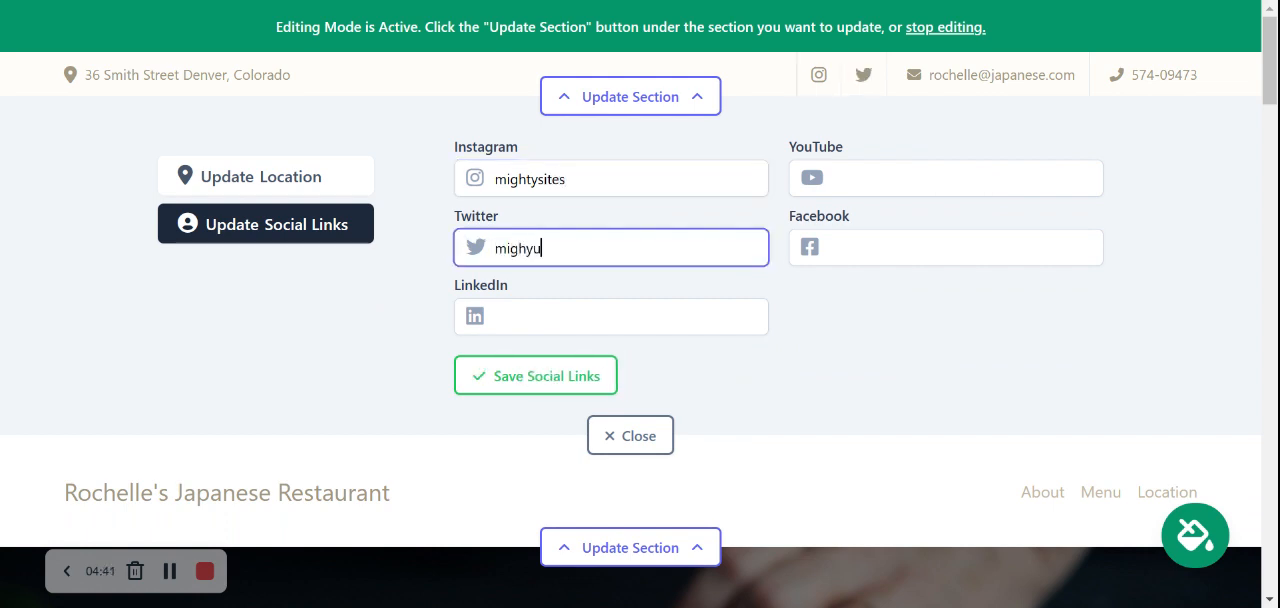
text(sie)
key(BackSpace)
text(tes_usa)
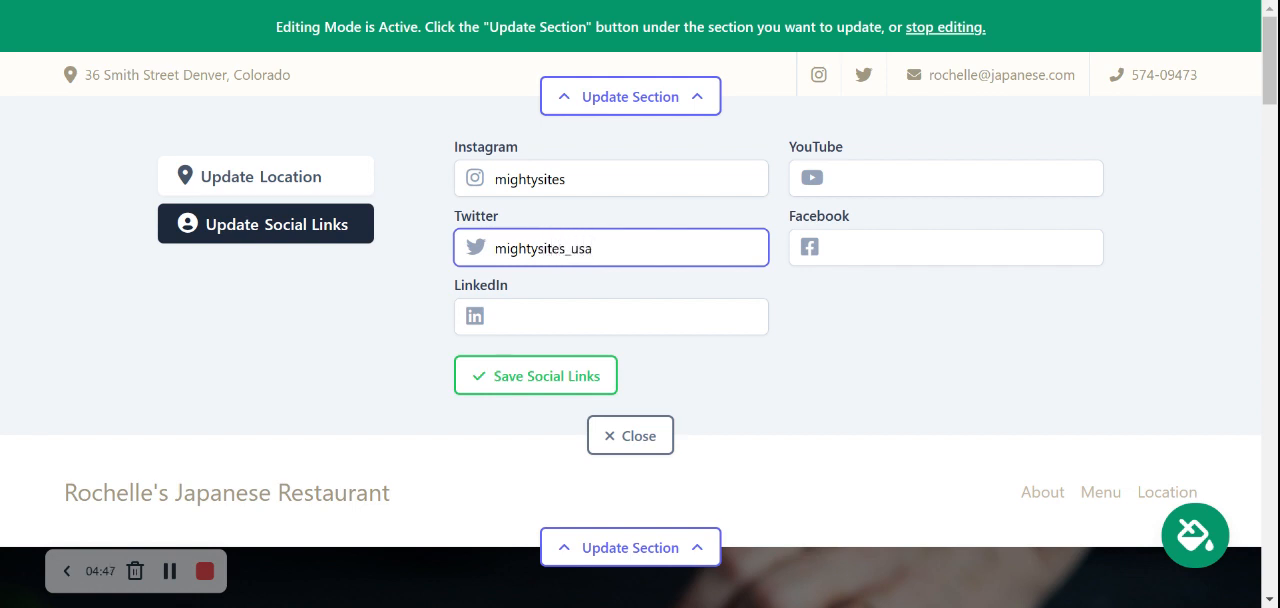
key(Return)
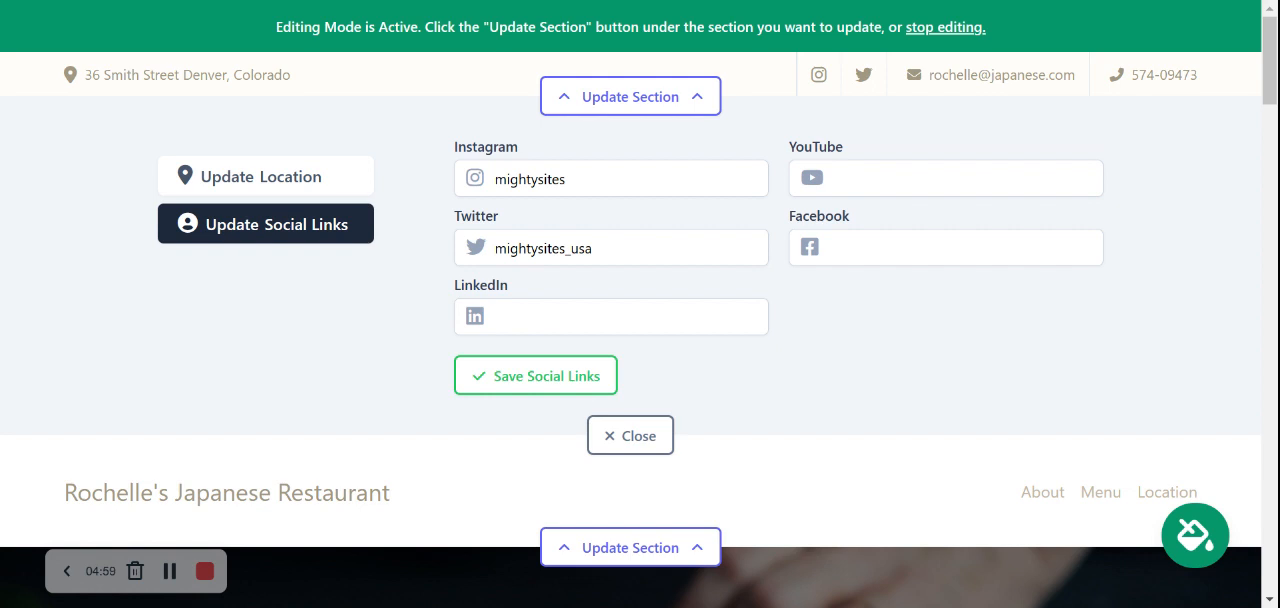
click(545, 386)
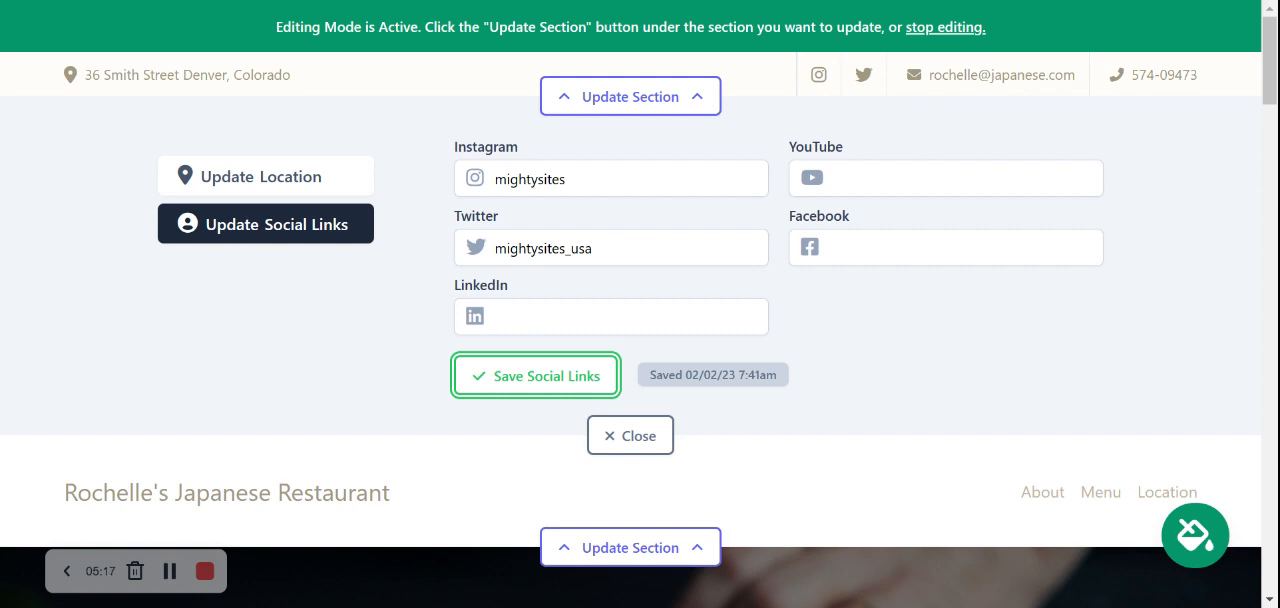
click(638, 438)
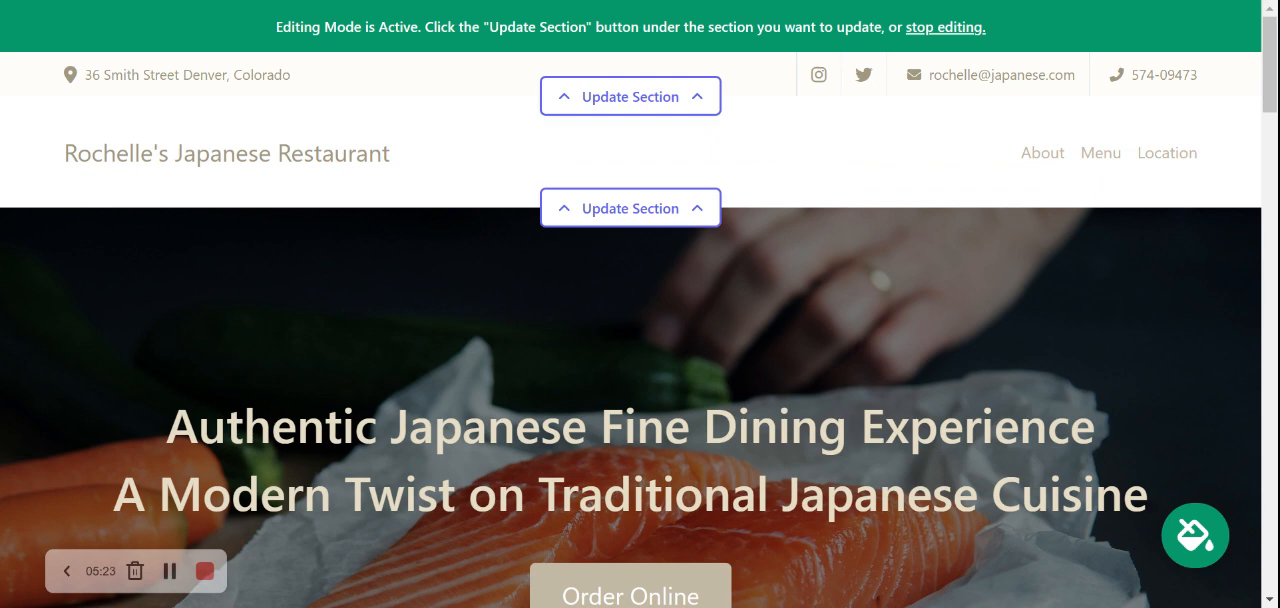
Review the page's editable sections from the hero banner down to About Us
scroll(672, 172, down, 4)
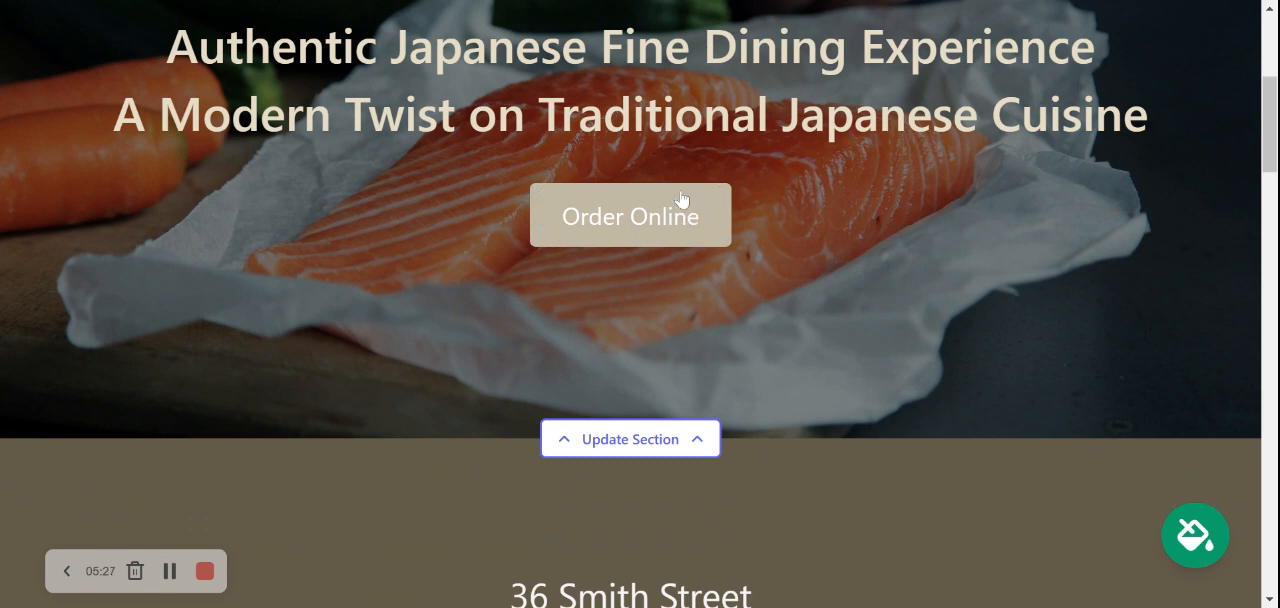
scroll(682, 218, down, 4)
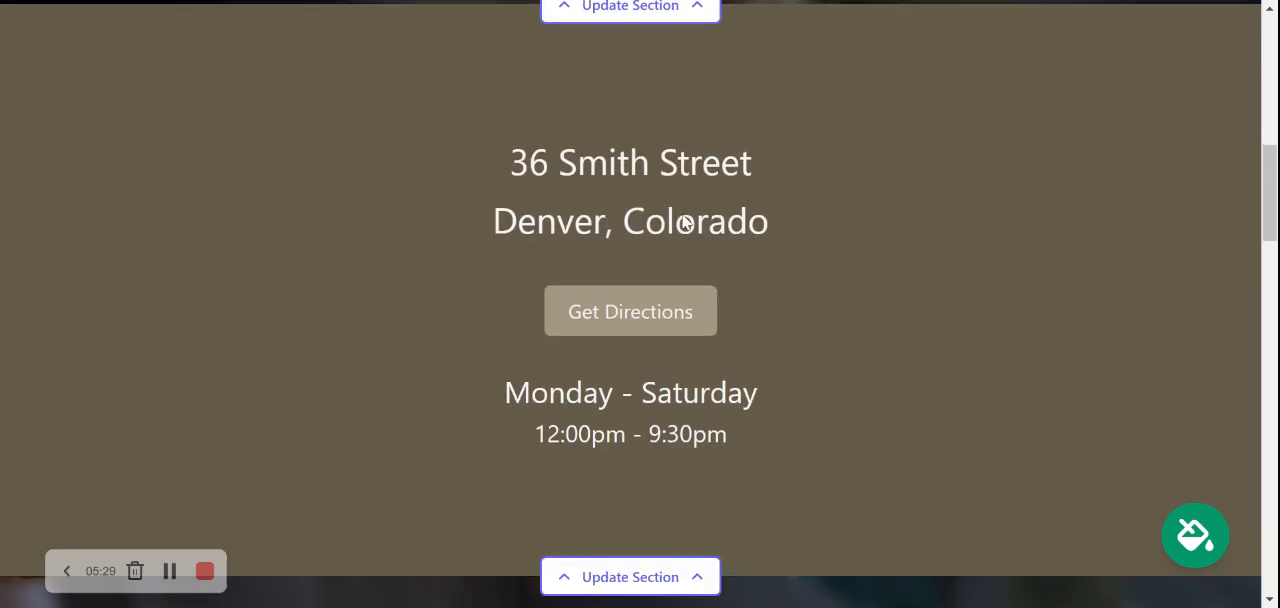
scroll(684, 222, down, 5)
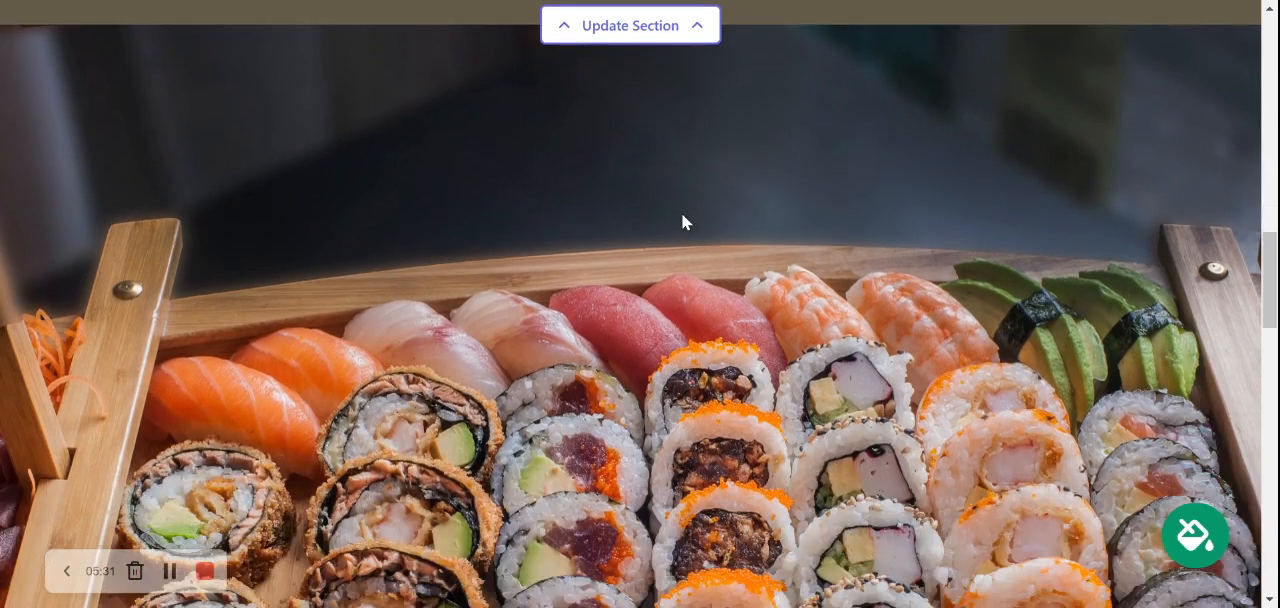
scroll(681, 222, down, 5)
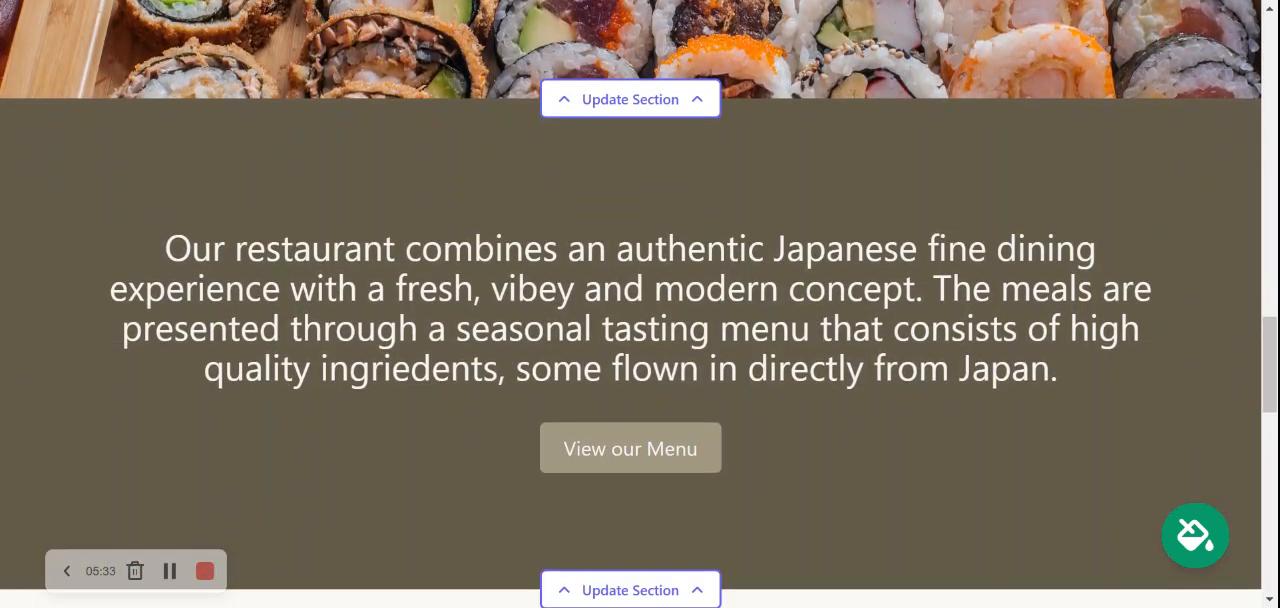
scroll(681, 222, down, 4)
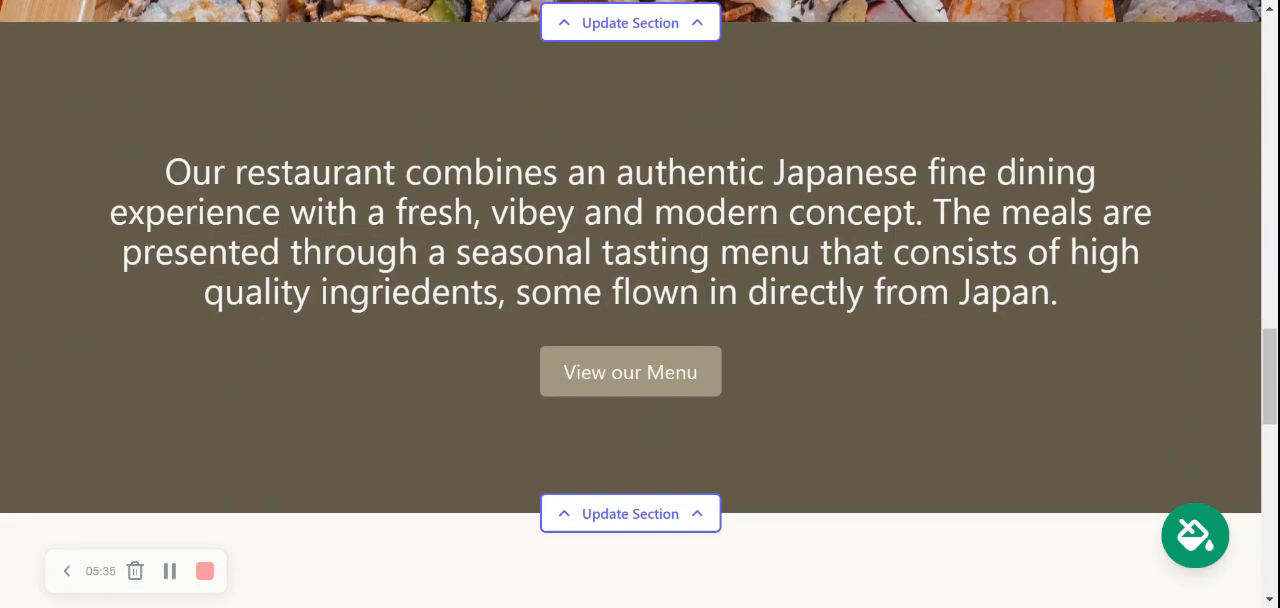
scroll(681, 222, down, 5)
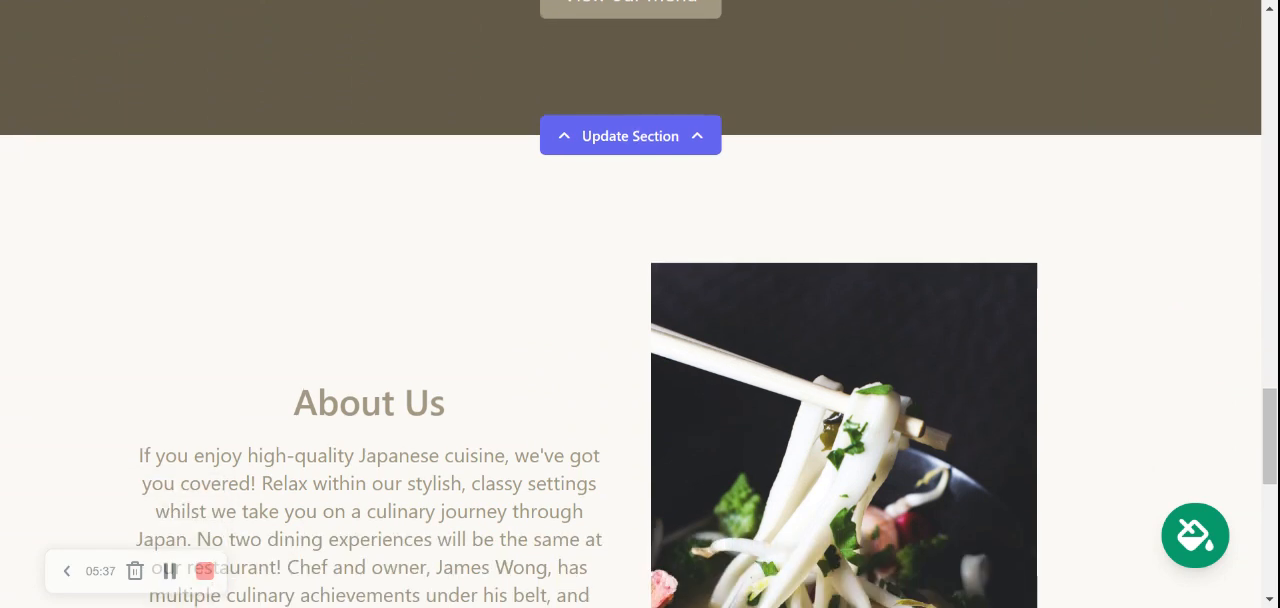
scroll(681, 222, up, 2)
scroll(640, 300, up, 2)
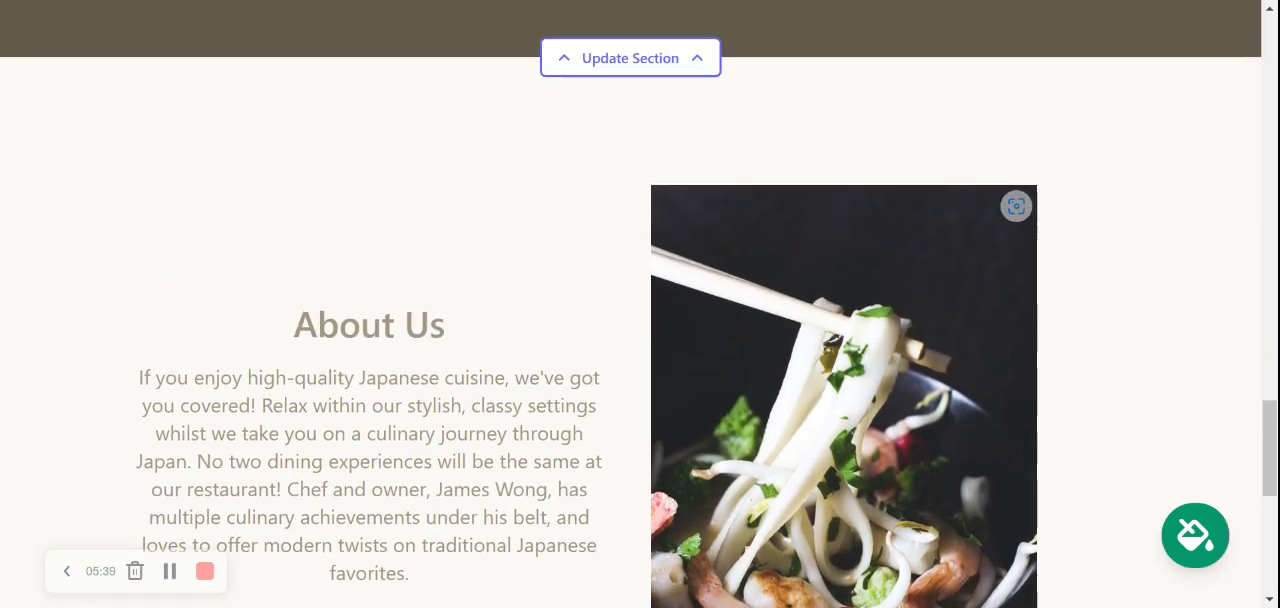
Try several color themes on the site, including gold, blue and green, and save the navy and white theme
click(1195, 537)
click(316, 456)
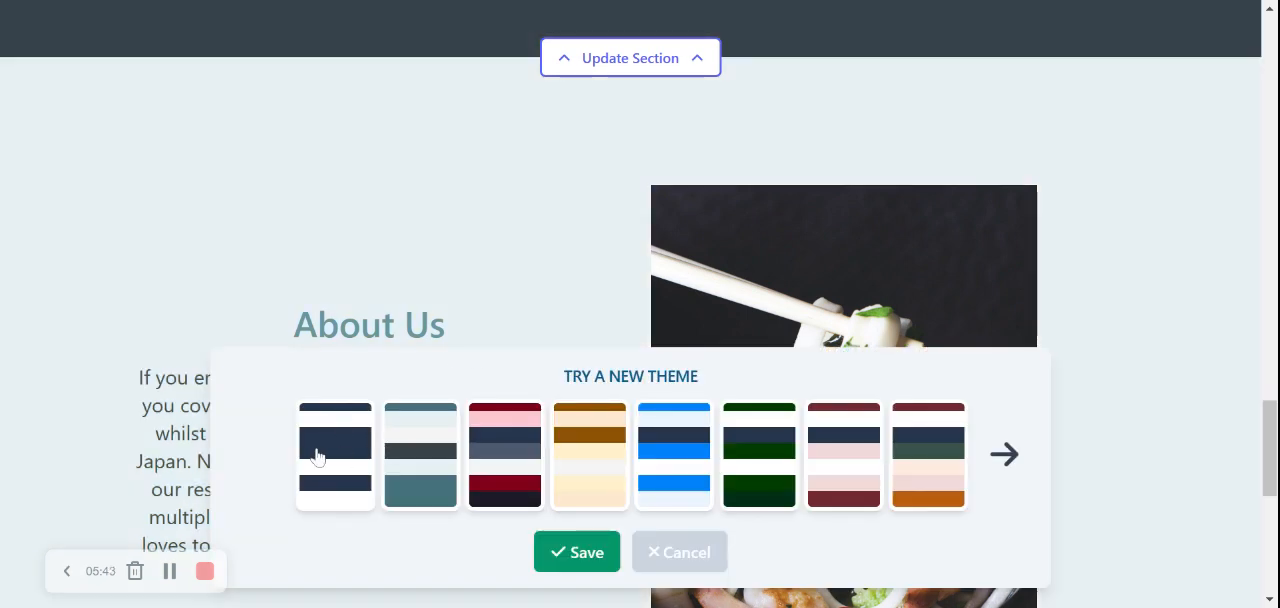
click(586, 474)
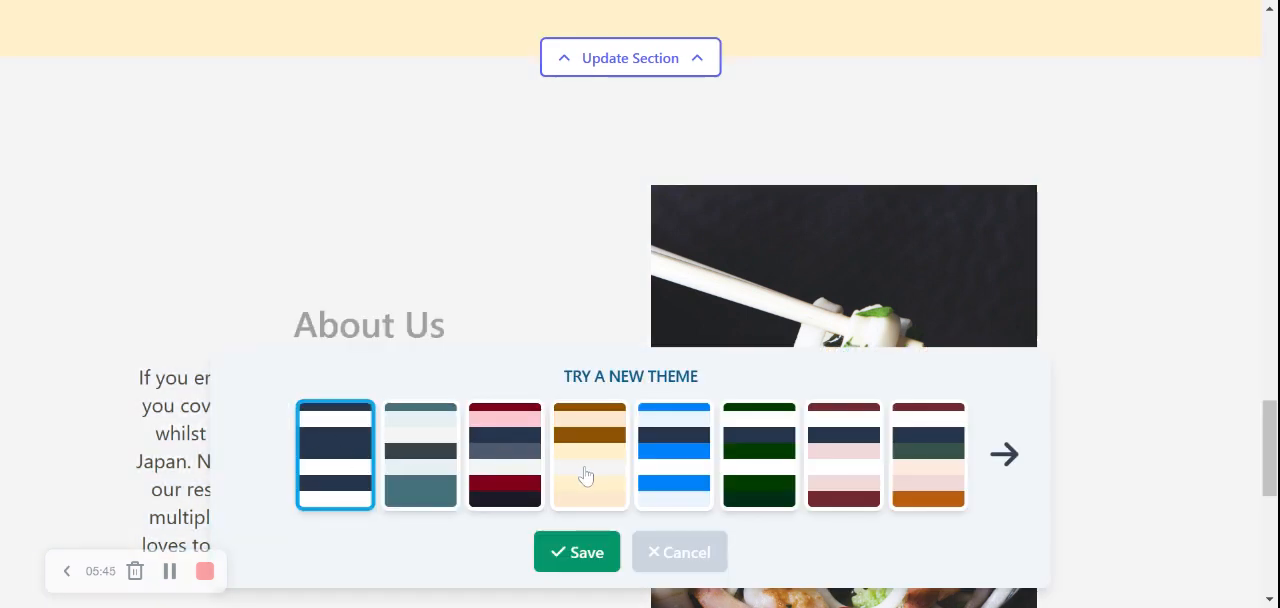
click(666, 466)
click(757, 465)
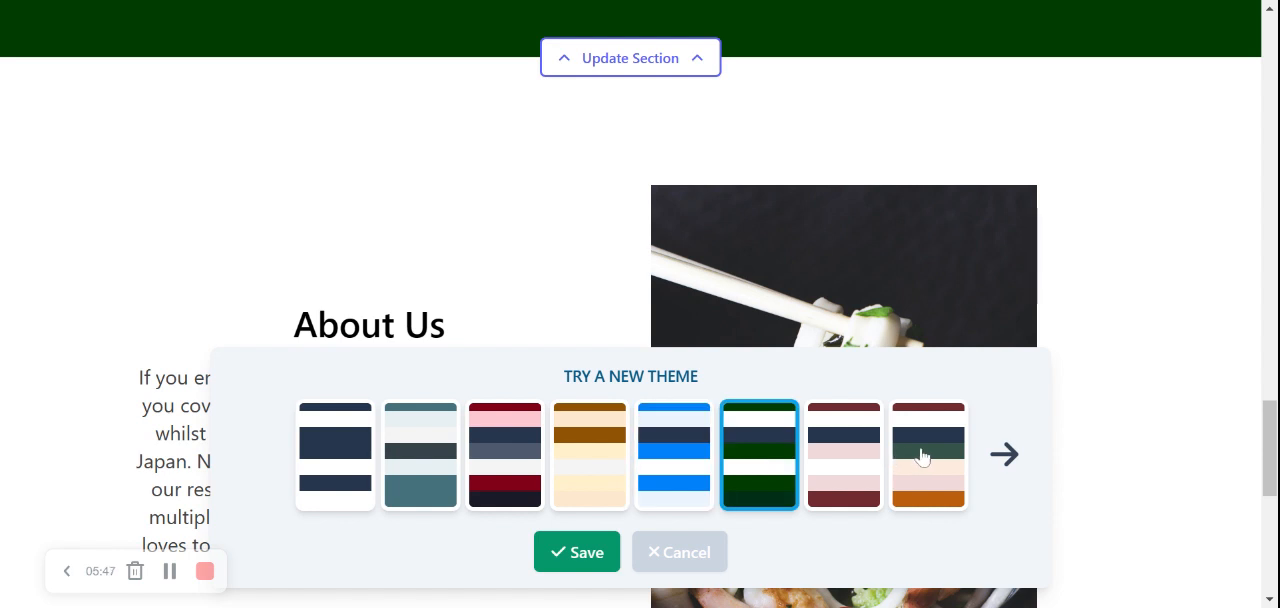
click(347, 444)
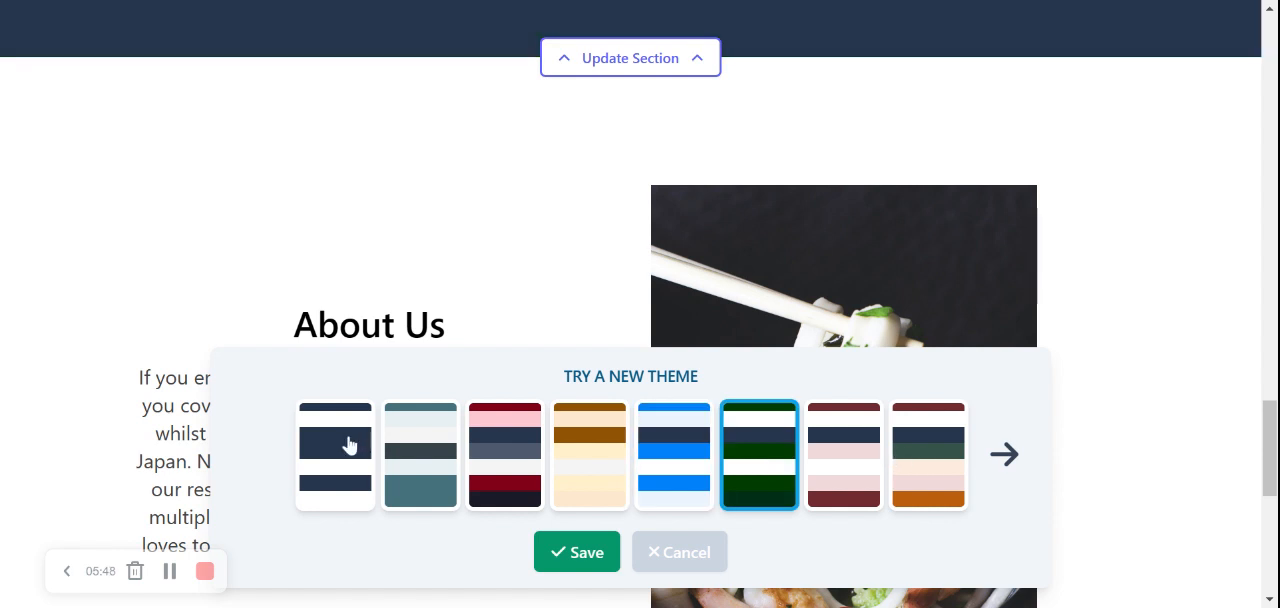
click(576, 553)
Upload the Mighty Sites logo image to the header section with the restaurant name and save the logo
scroll(552, 469, down, 5)
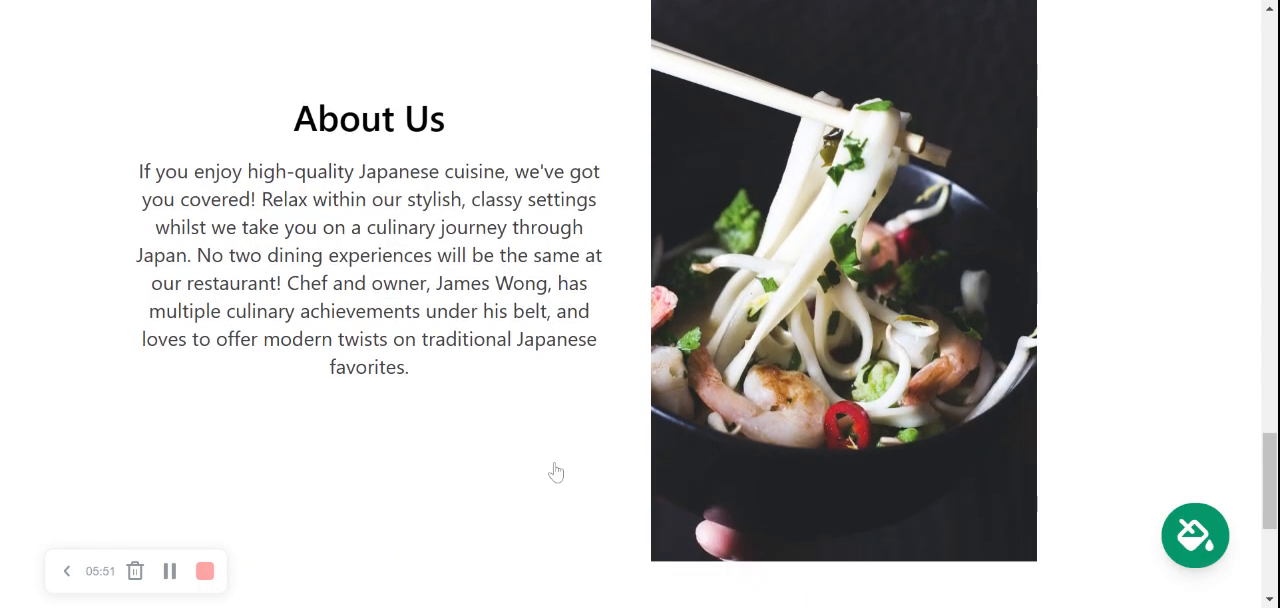
scroll(556, 472, up, 8)
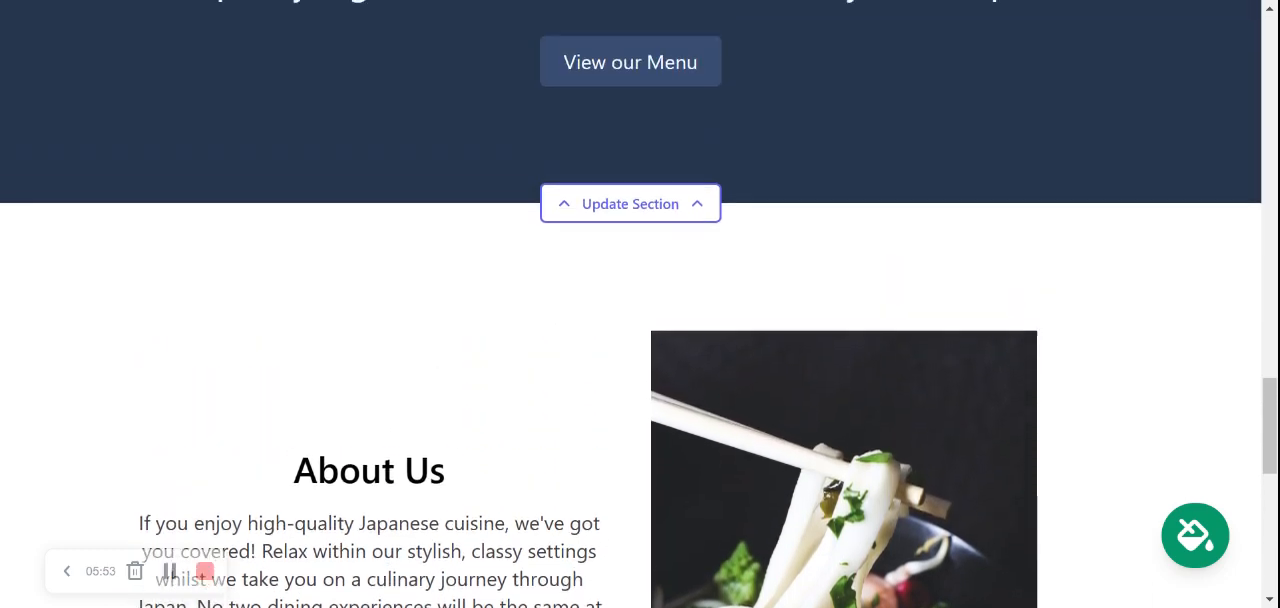
scroll(640, 304, up, 5)
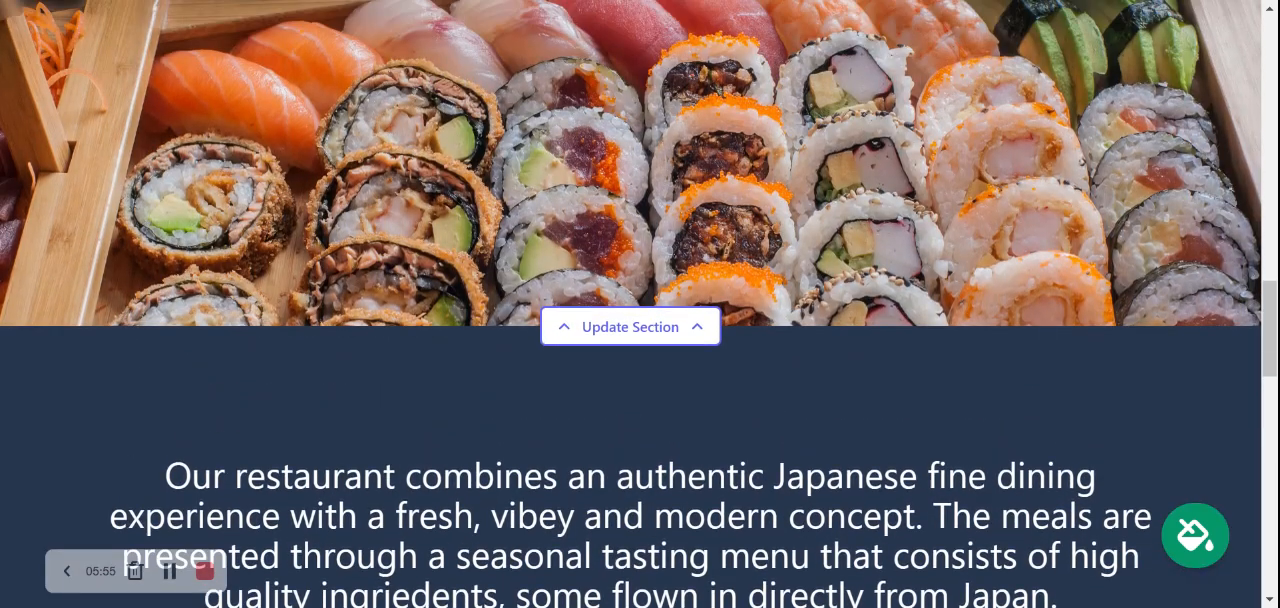
scroll(640, 304, up, 3)
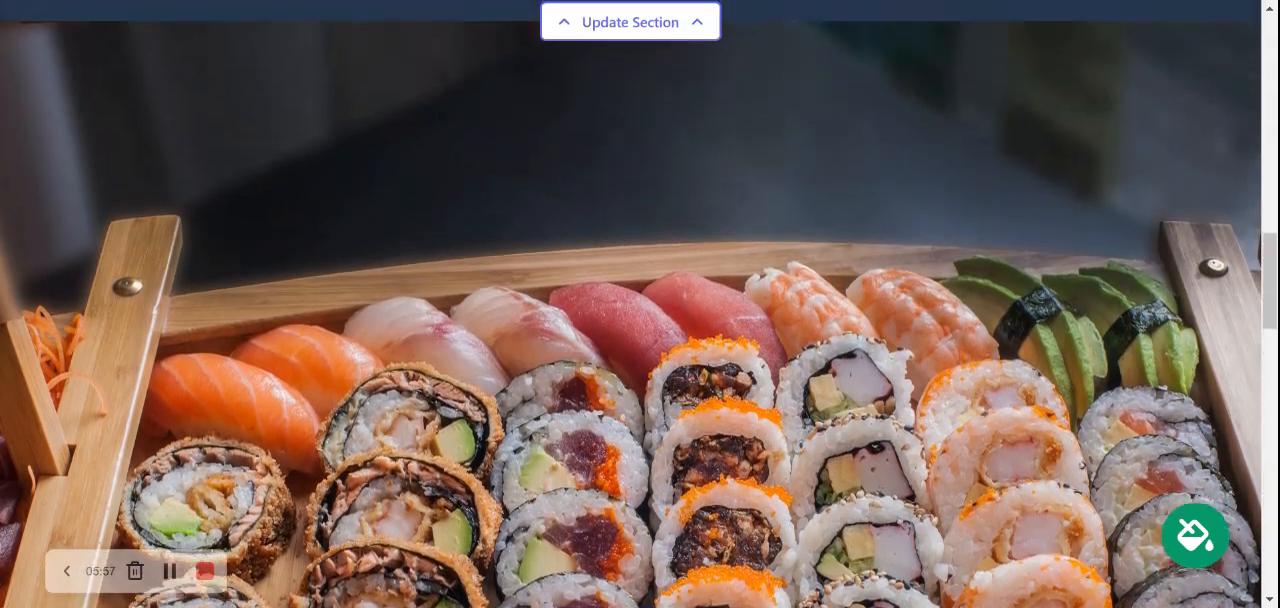
scroll(640, 304, up, 7)
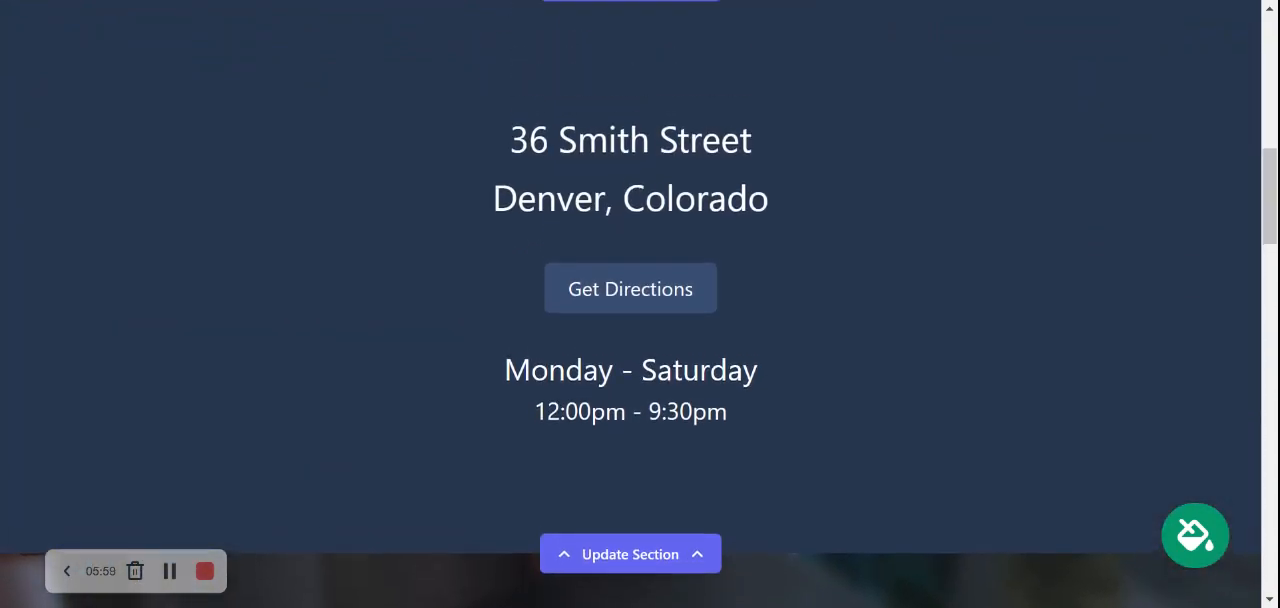
scroll(640, 304, up, 6)
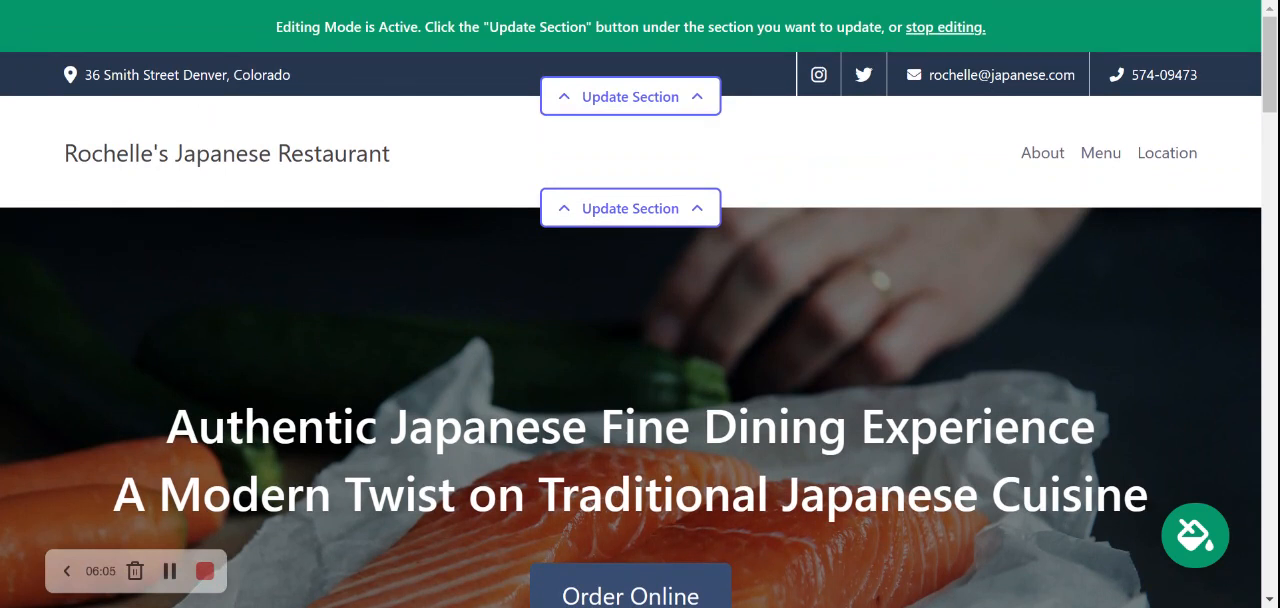
click(658, 214)
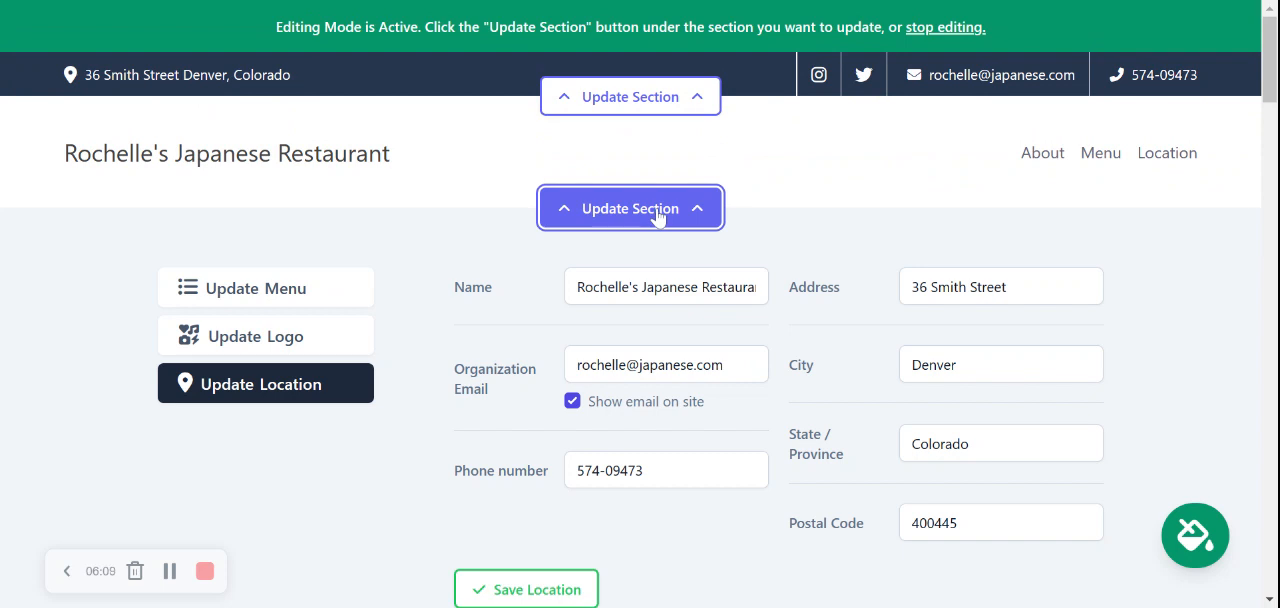
click(258, 350)
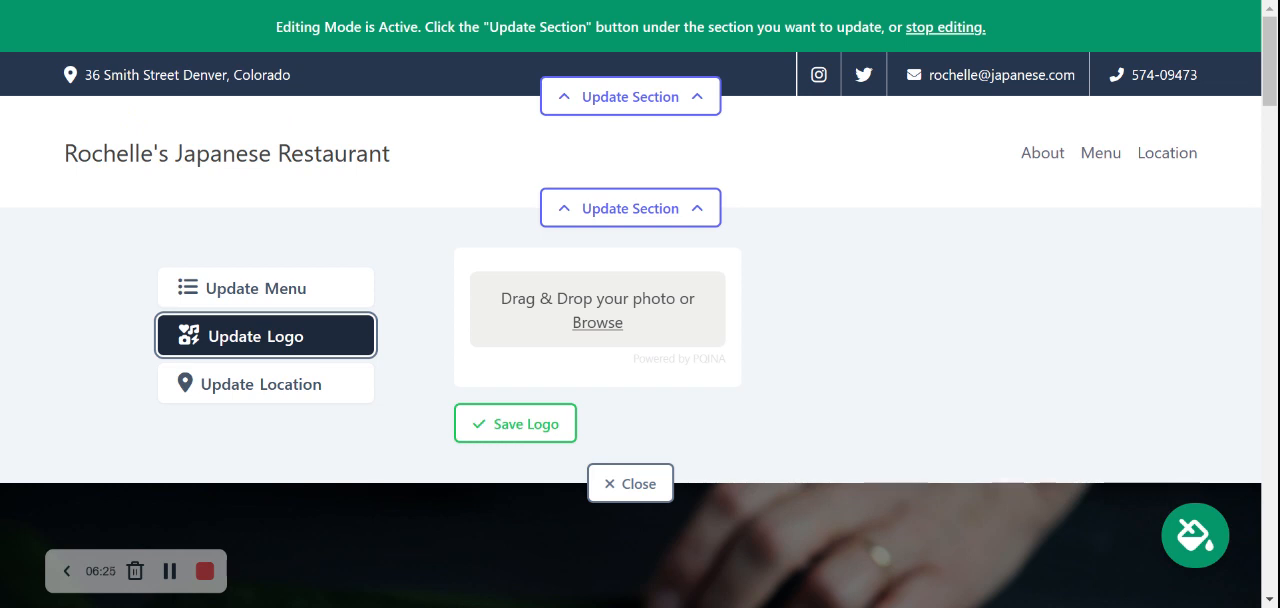
click(604, 328)
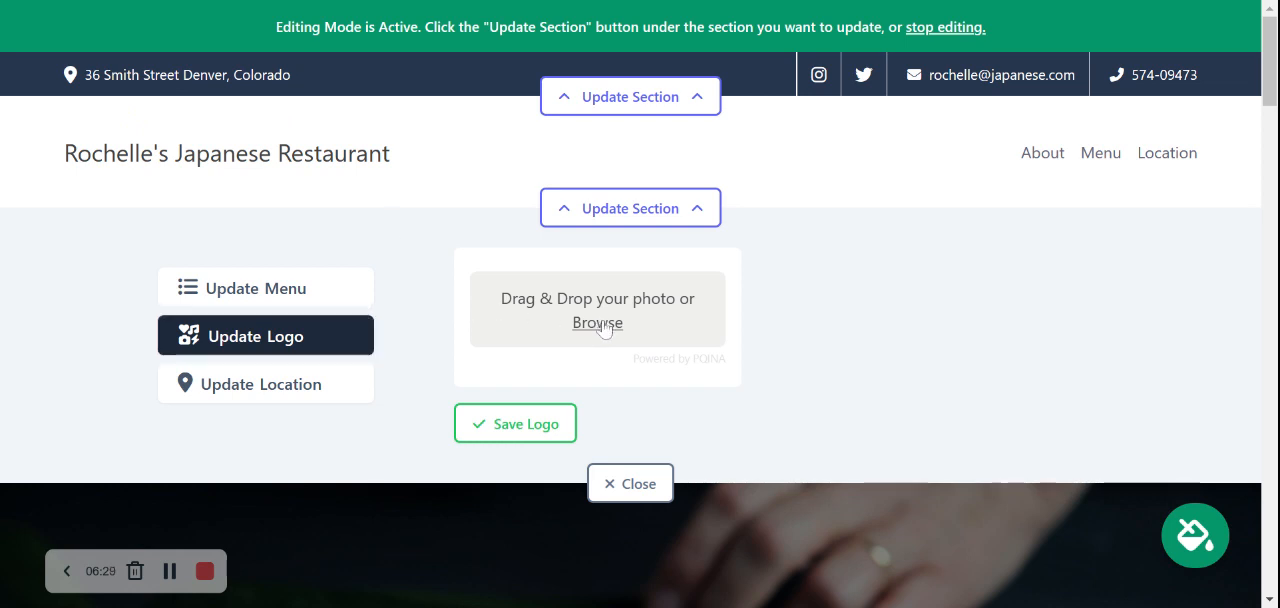
double_click(217, 117)
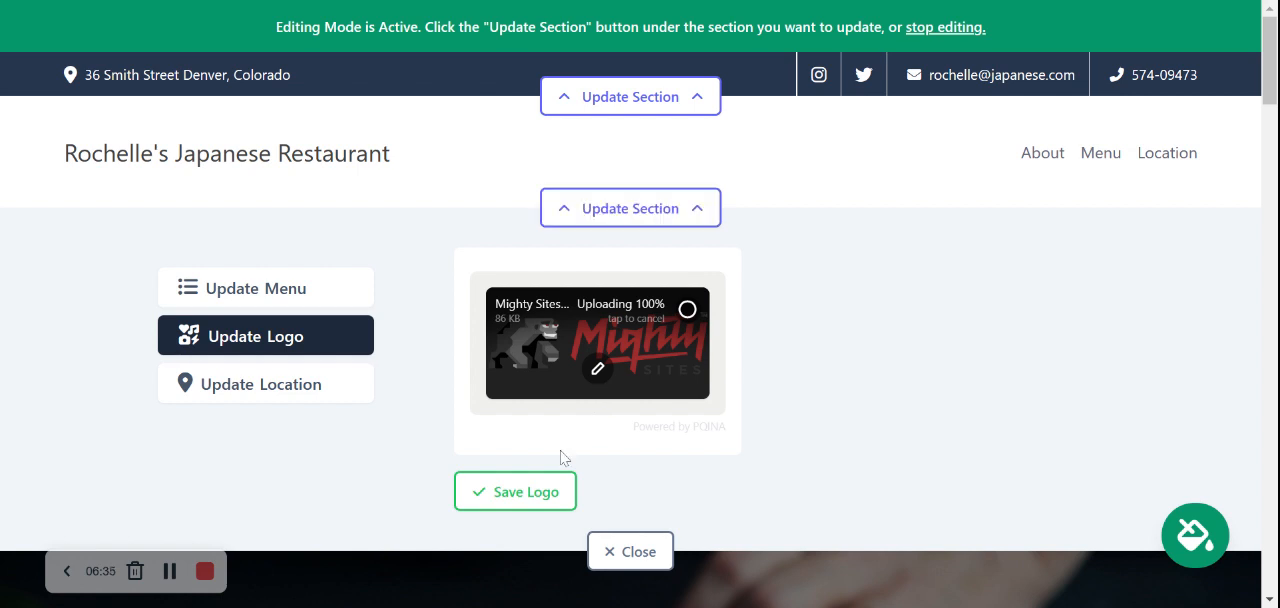
click(535, 486)
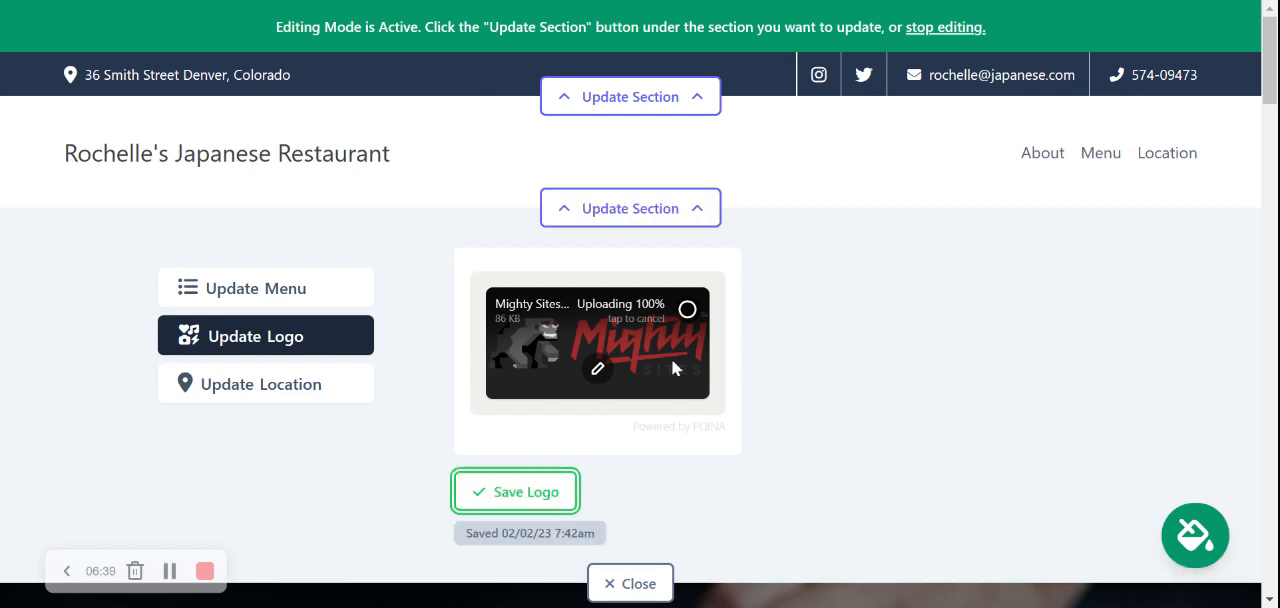
click(528, 490)
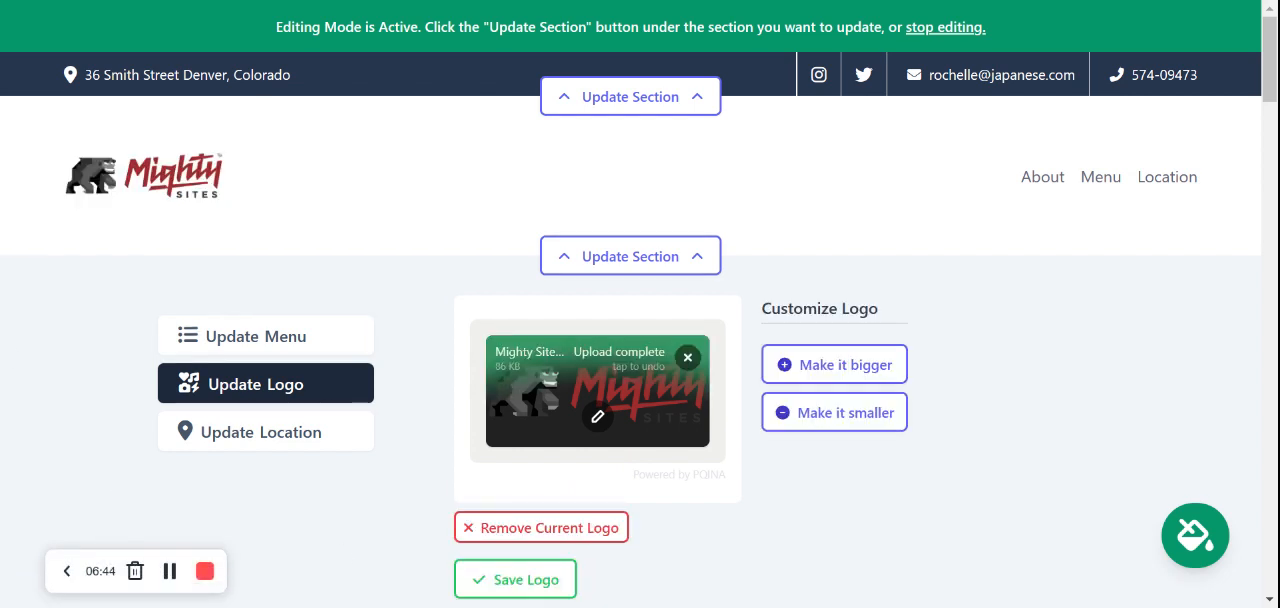
Make the header logo slightly bigger, save it and close the section editor
click(808, 365)
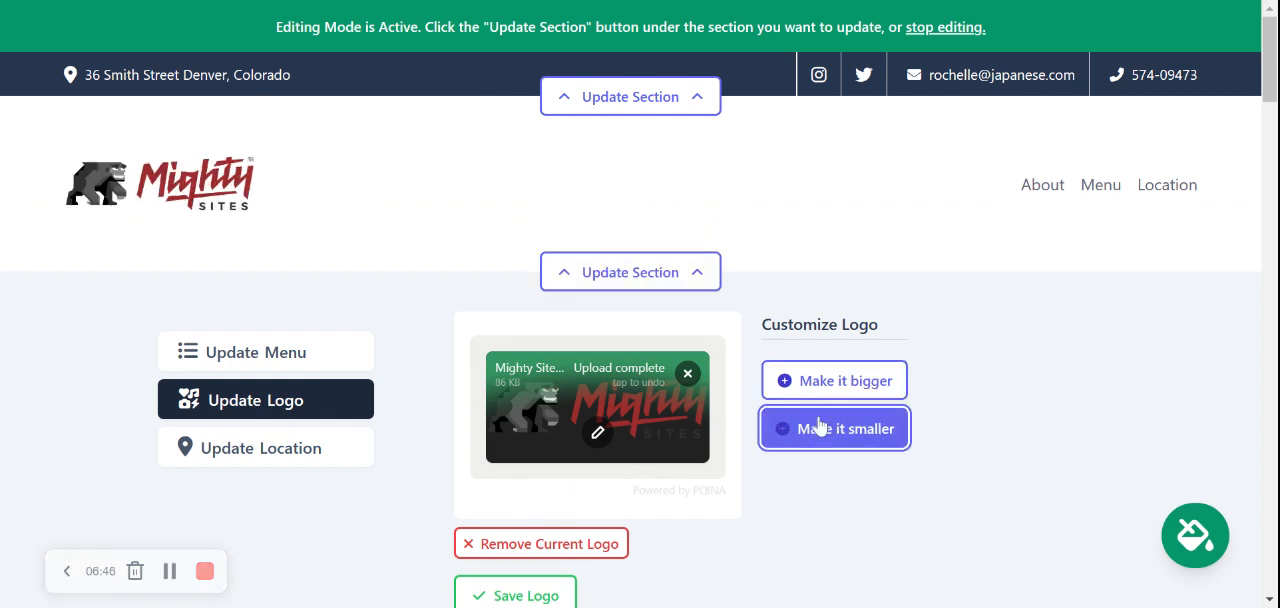
click(846, 370)
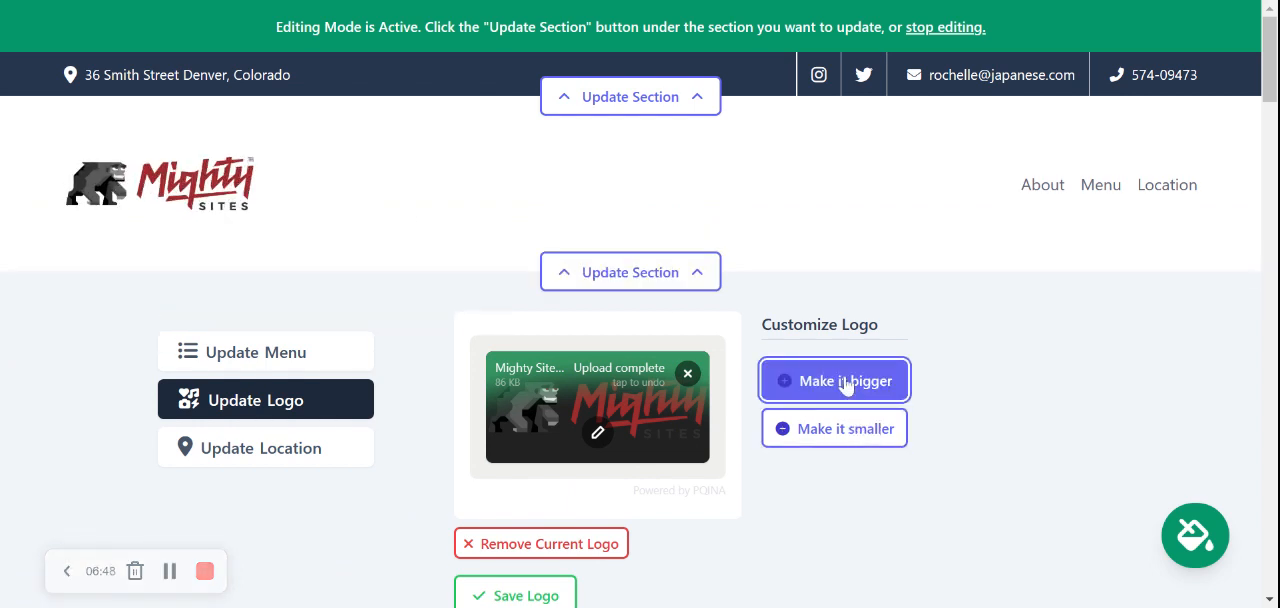
click(846, 381)
click(853, 433)
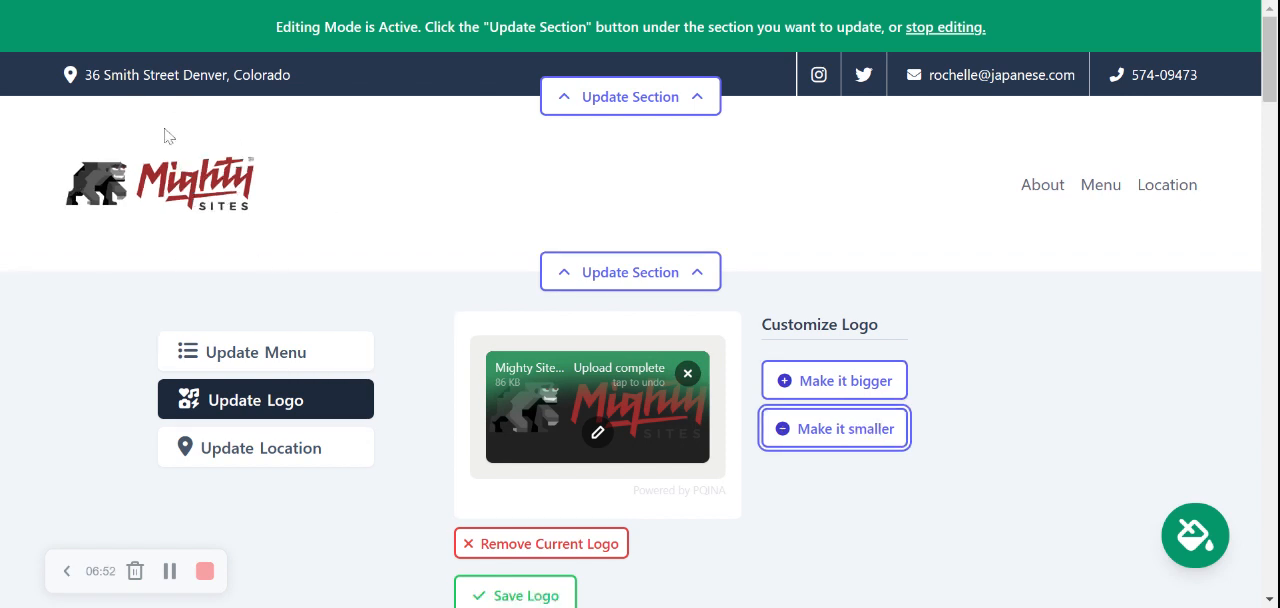
scroll(166, 136, down, 1)
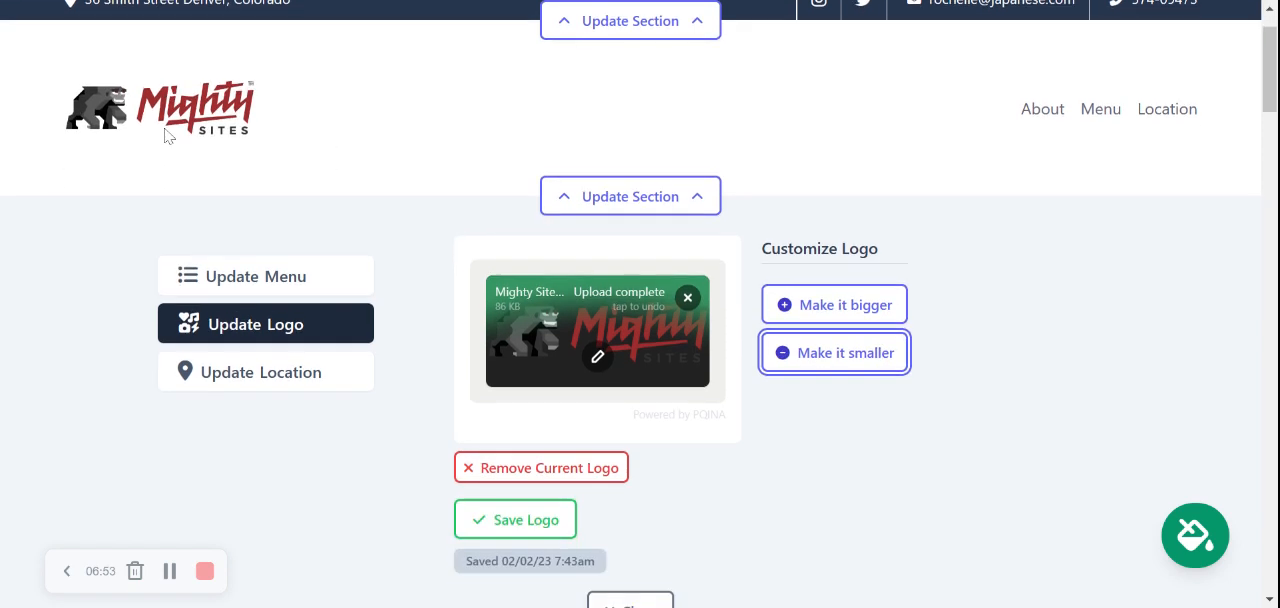
click(492, 519)
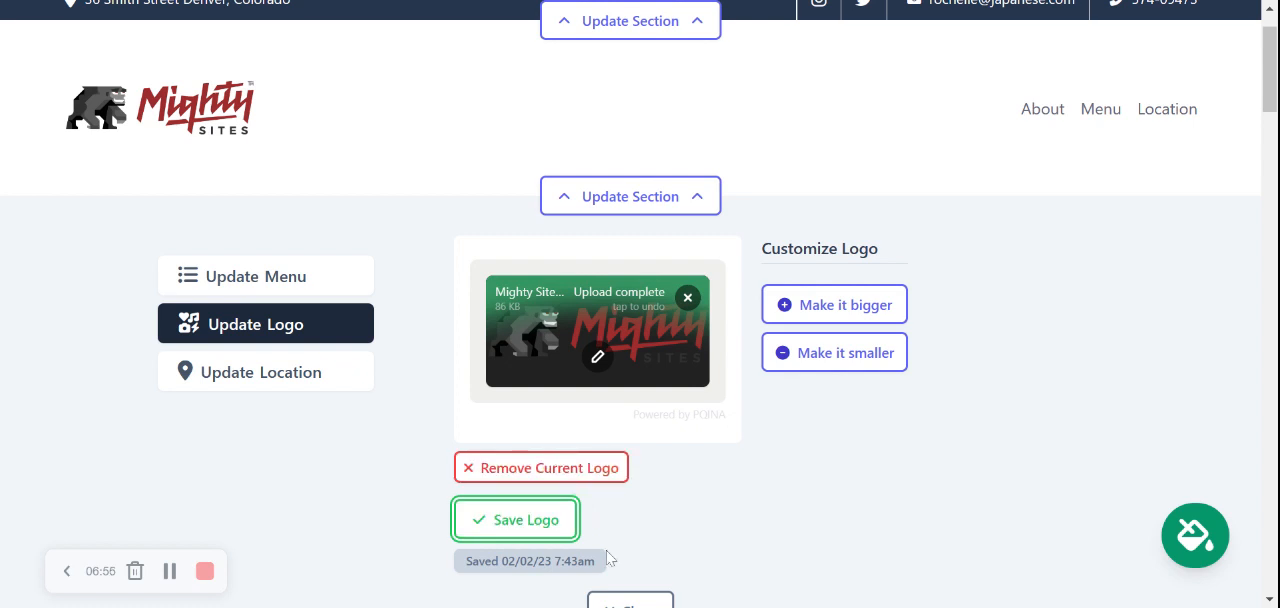
scroll(606, 550, down, 1)
click(636, 540)
Upload Mighty_Menu.pdf as a PDF file link for the hero banner's button and confirm the link
scroll(366, 115, down, 2)
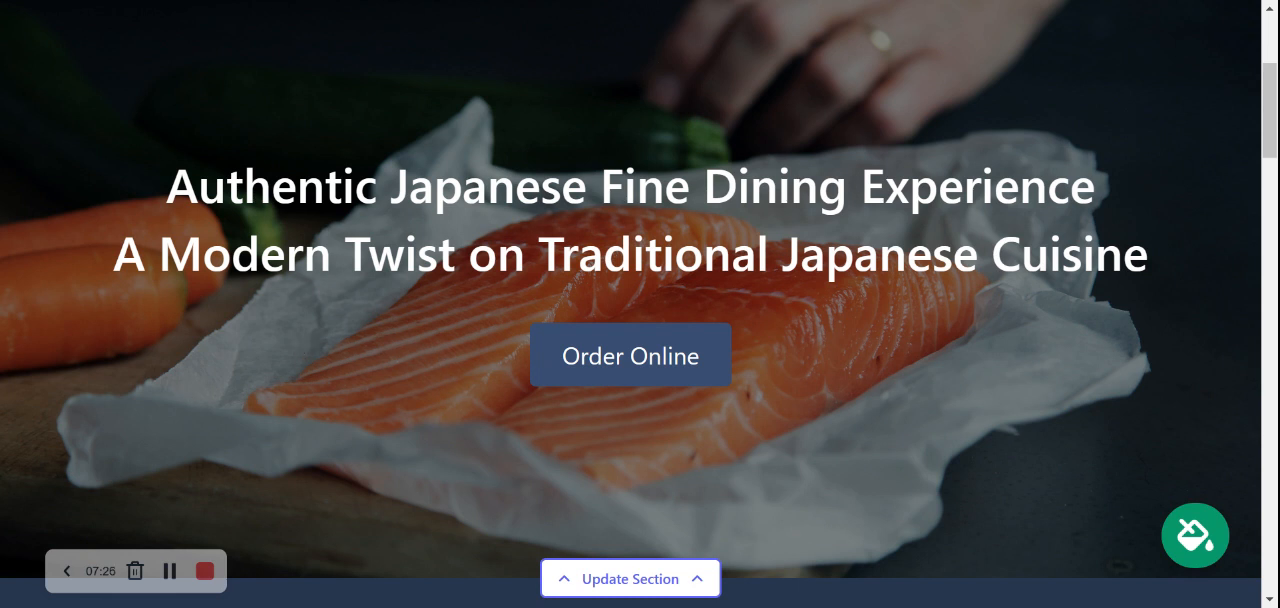
scroll(700, 434, down, 2)
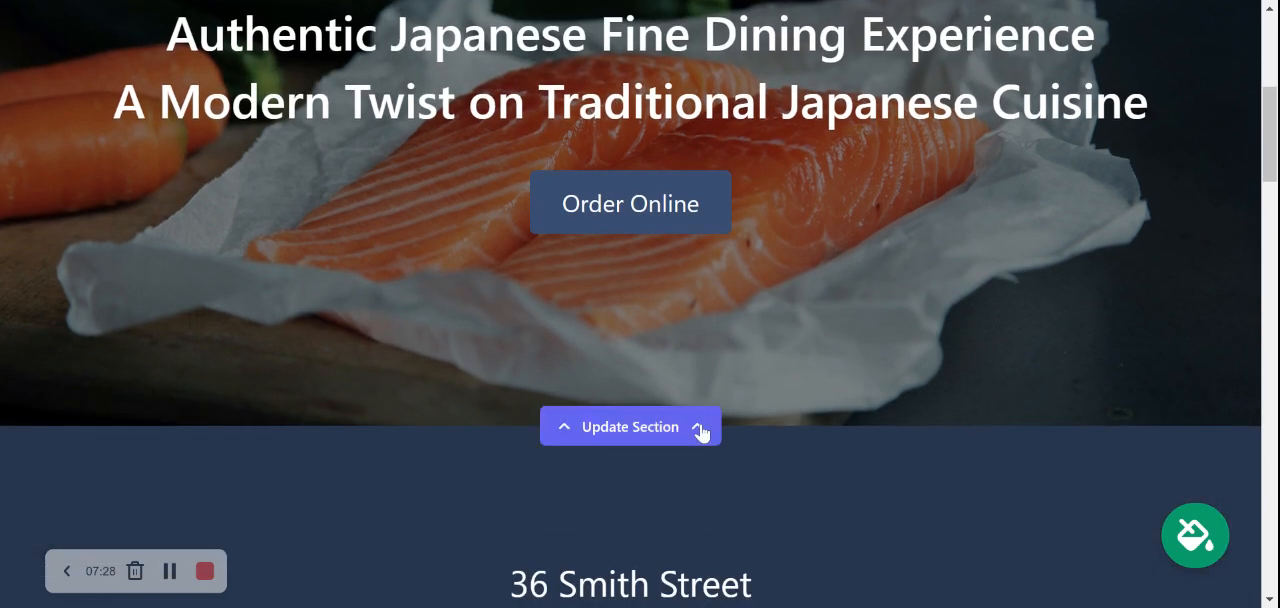
click(700, 430)
scroll(386, 205, down, 3)
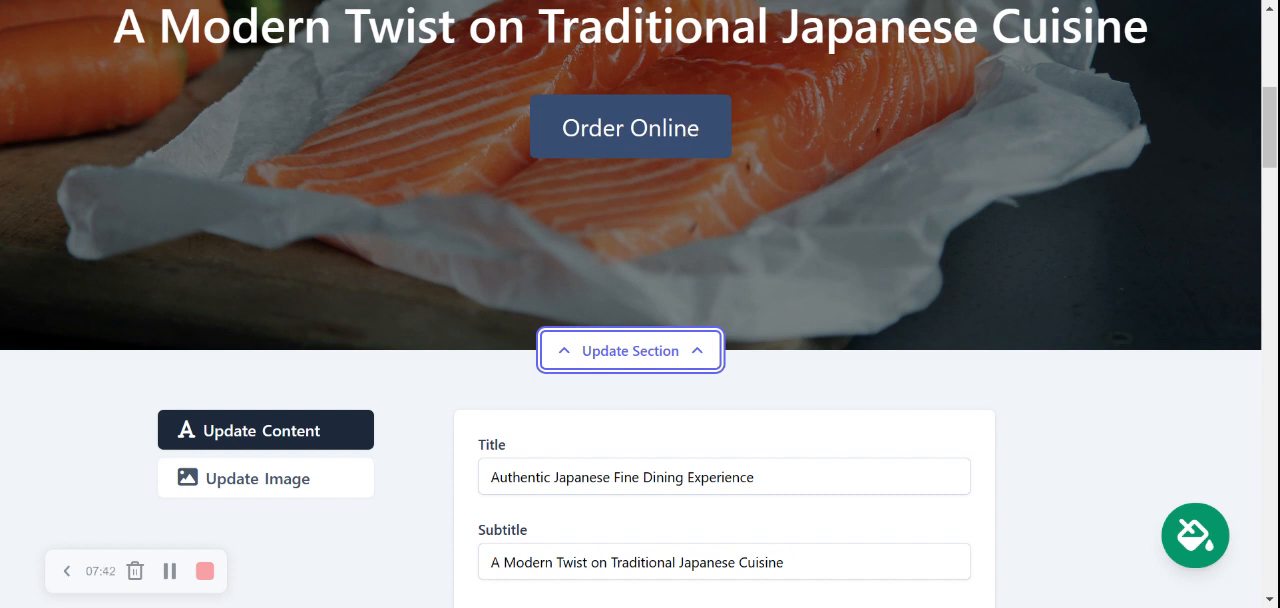
scroll(632, 350, down, 4)
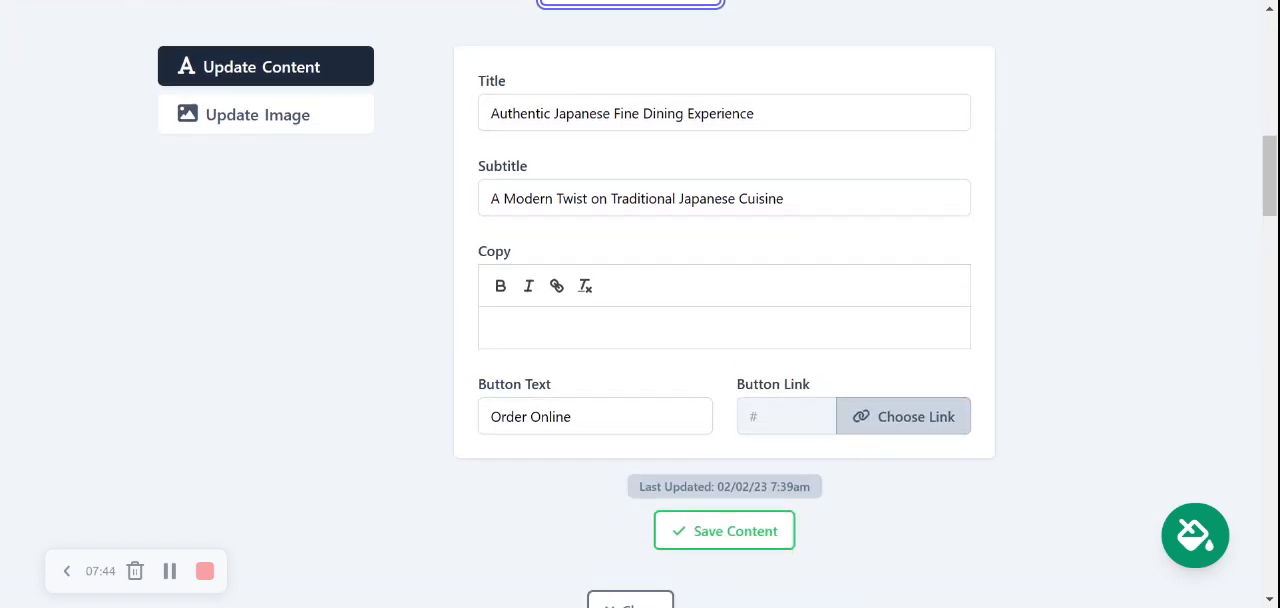
click(891, 402)
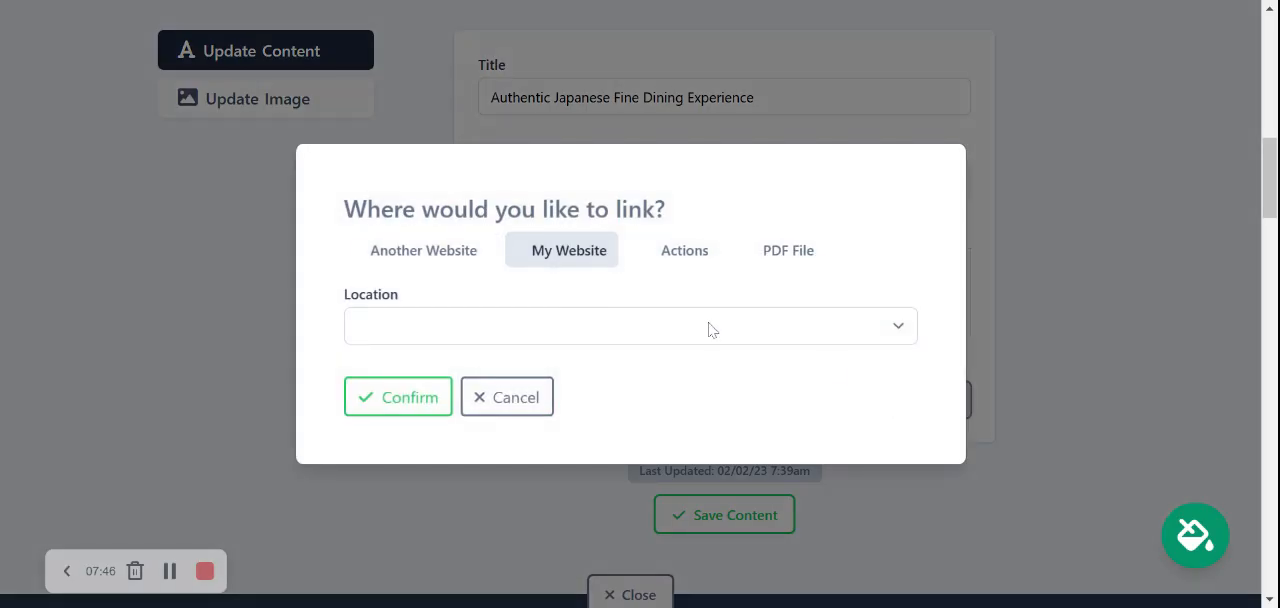
click(432, 256)
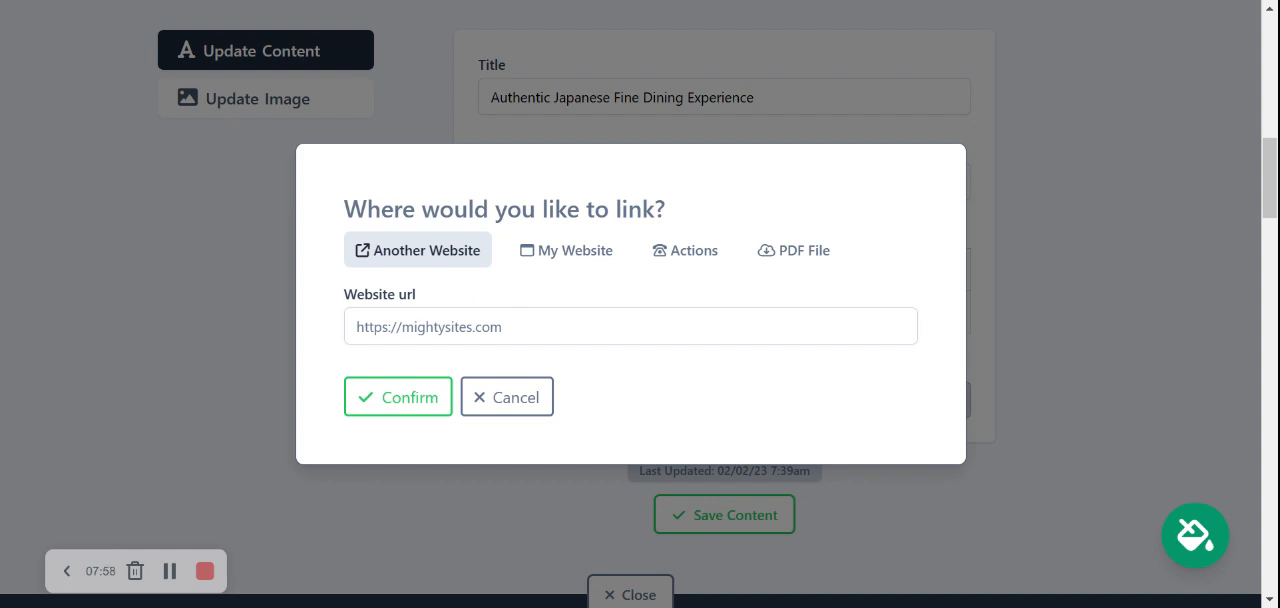
click(799, 258)
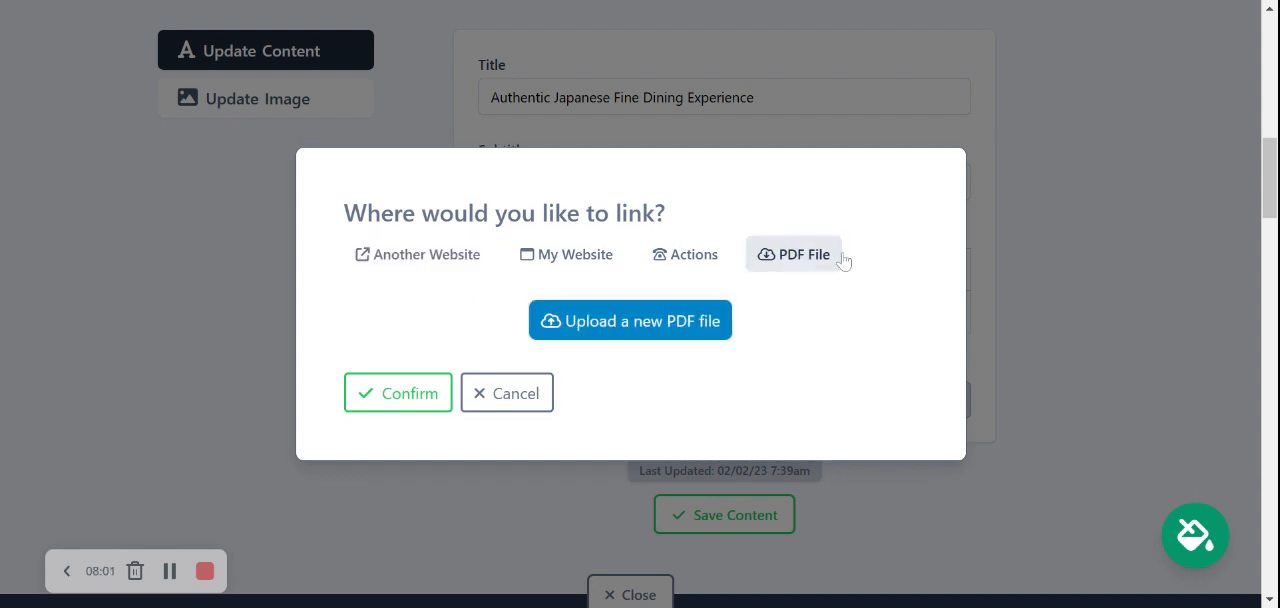
click(697, 320)
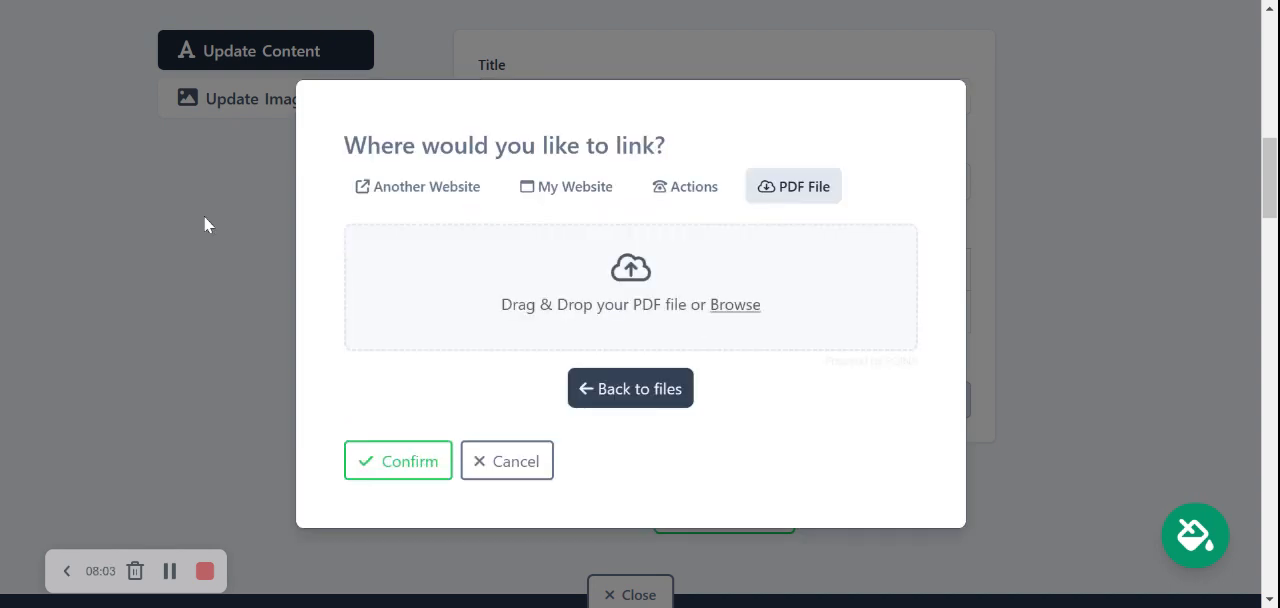
click(722, 311)
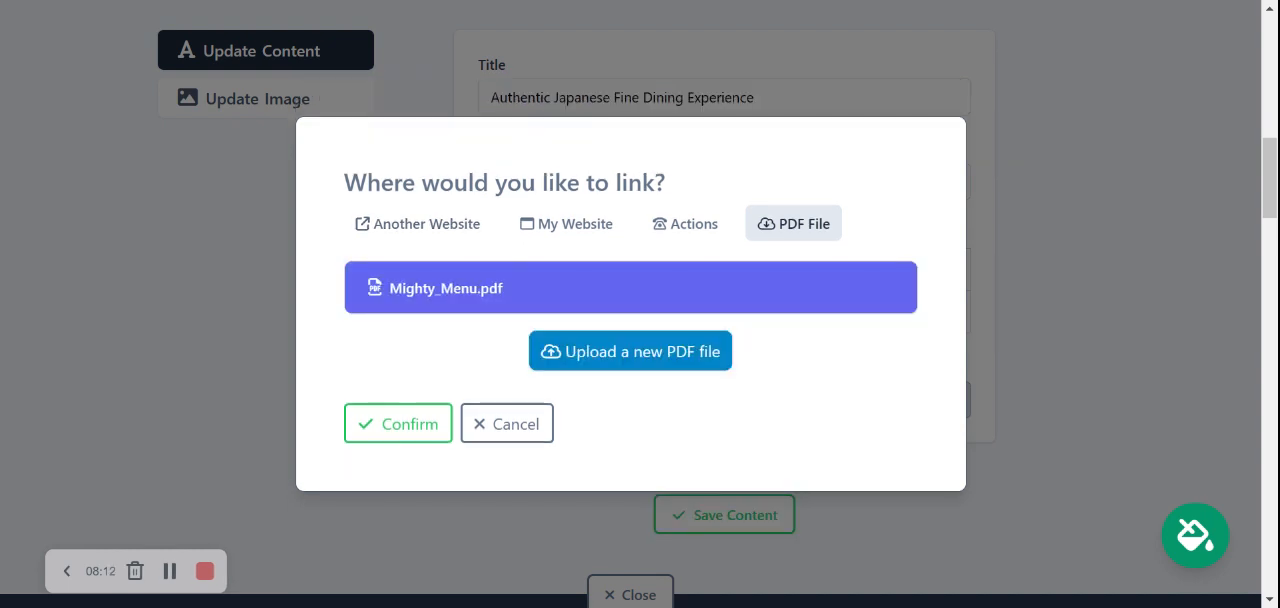
click(428, 422)
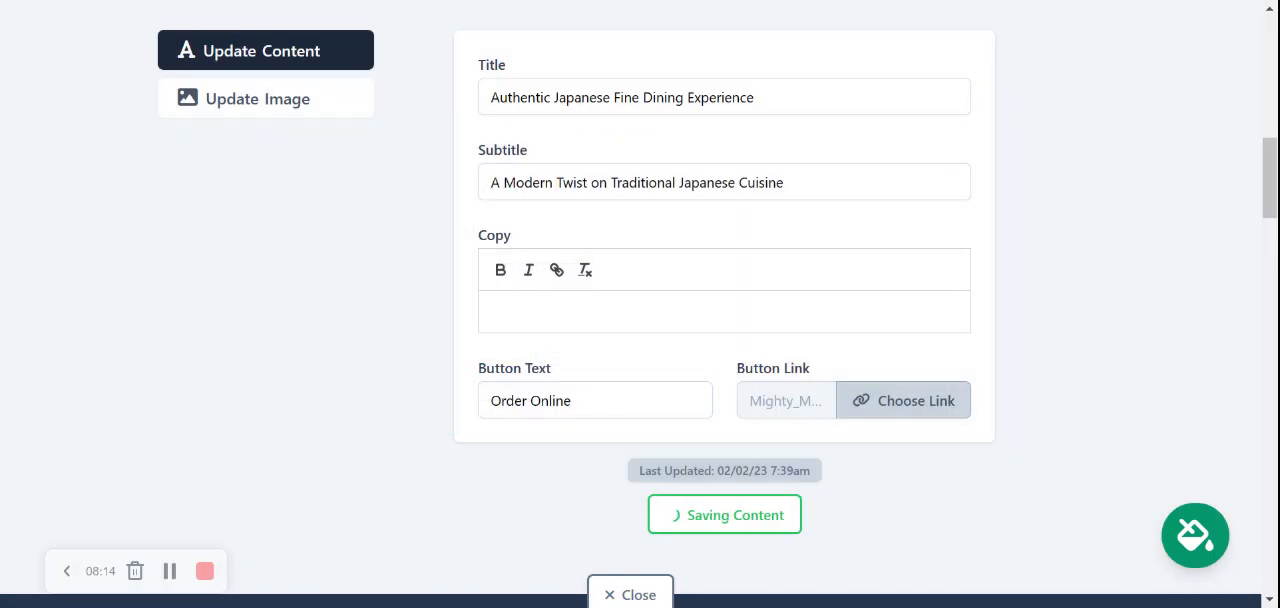
Change the hero banner's button text to "View our Menu" and save the content
drag(644, 400, 490, 400)
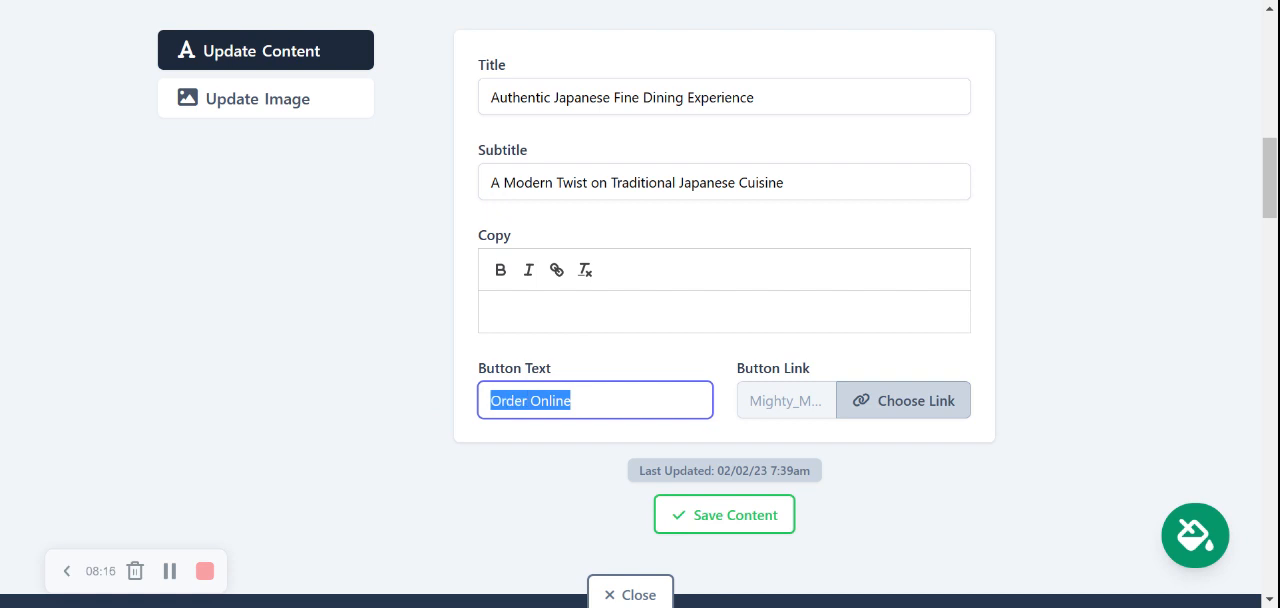
text(M)
key(BackSpace)
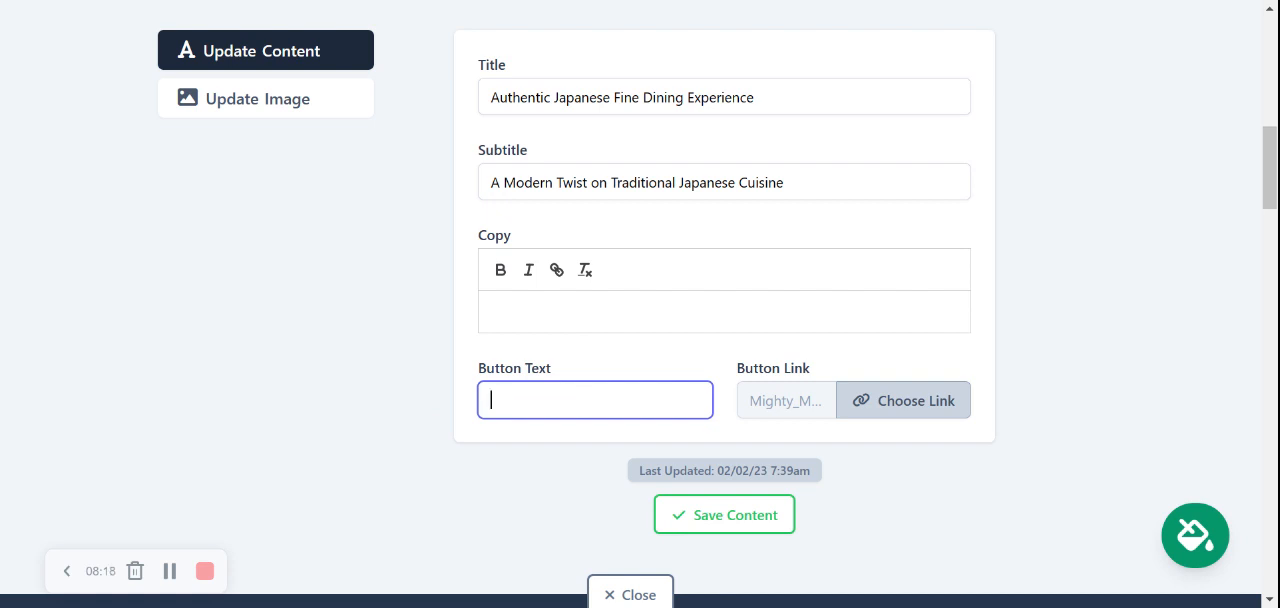
text(View our Menu)
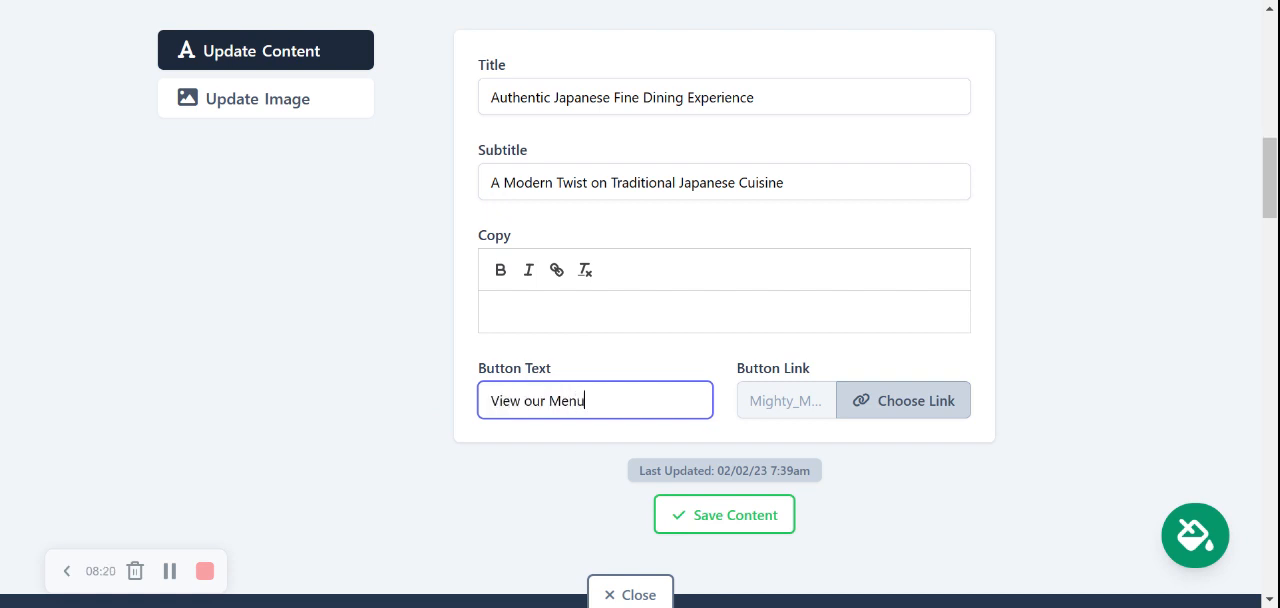
click(706, 515)
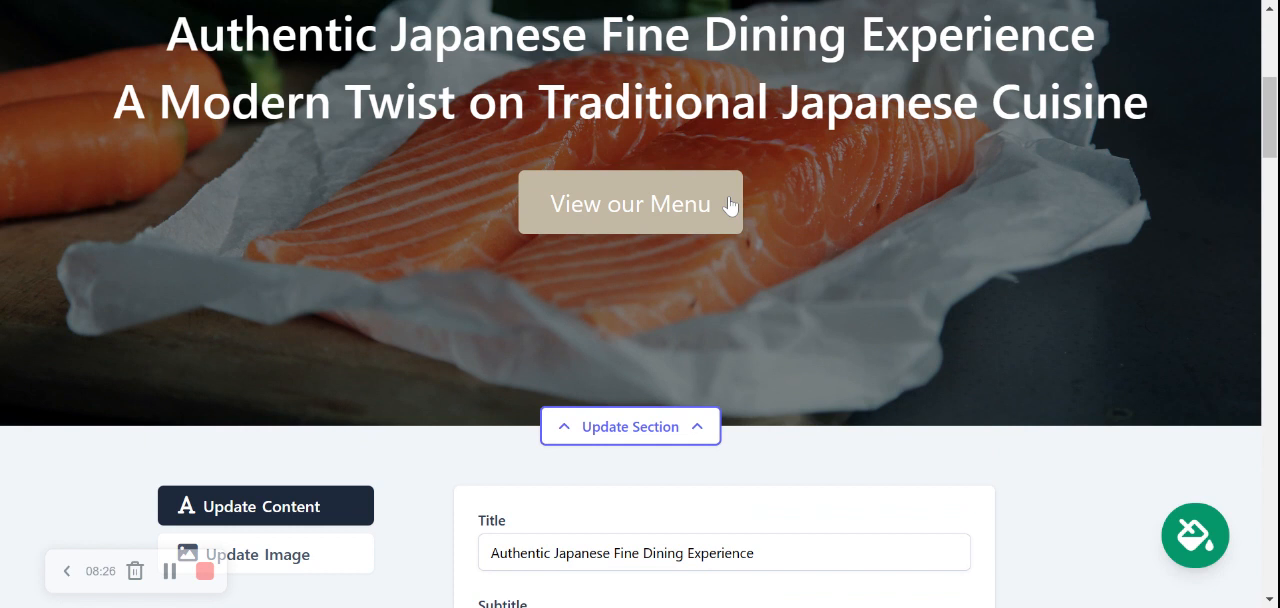
Open the hero banner's image options and search the photo library for "Japanese Restaurant" to browse replacement photos
scroll(640, 304, down, 3)
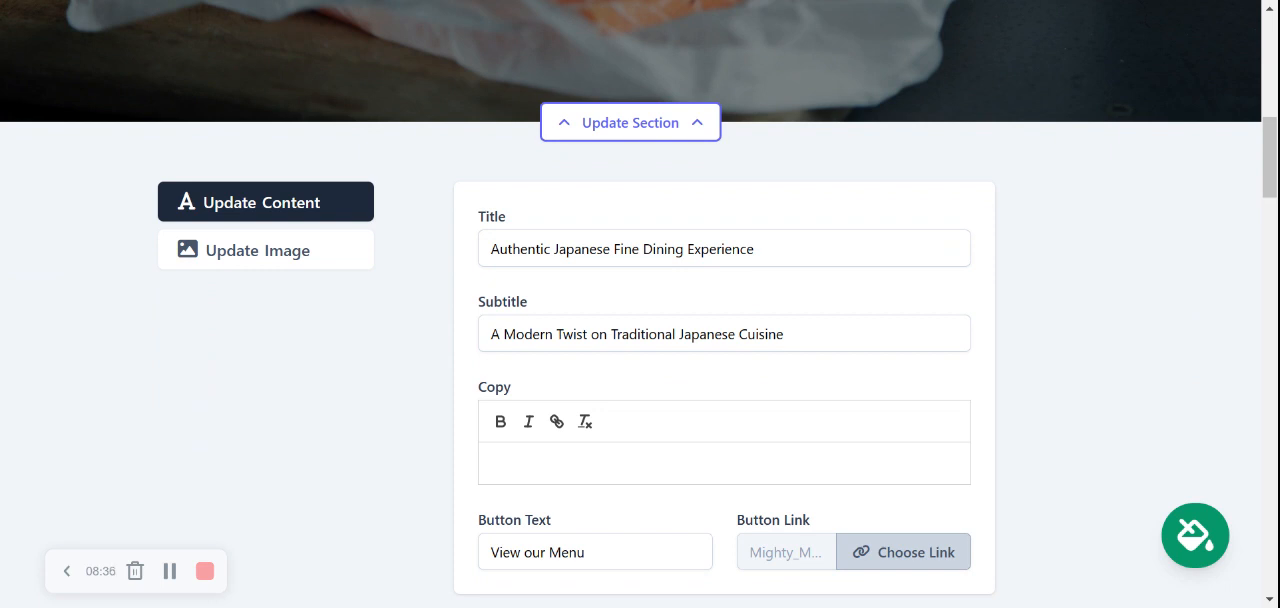
scroll(711, 131, up, 2)
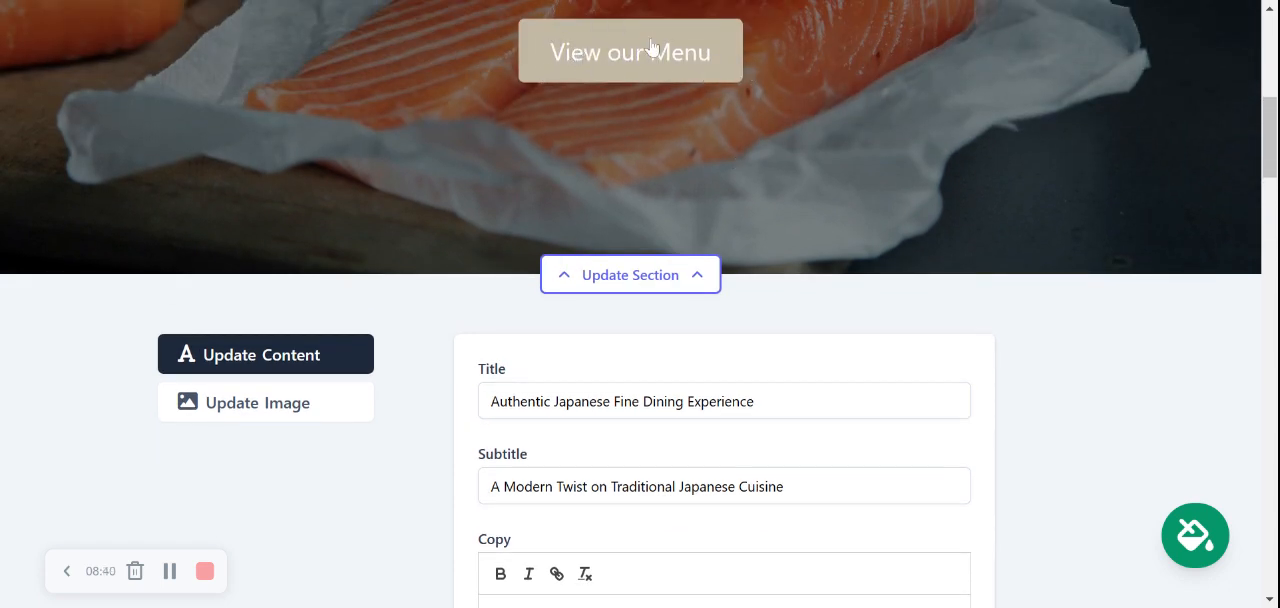
scroll(655, 62, down, 2)
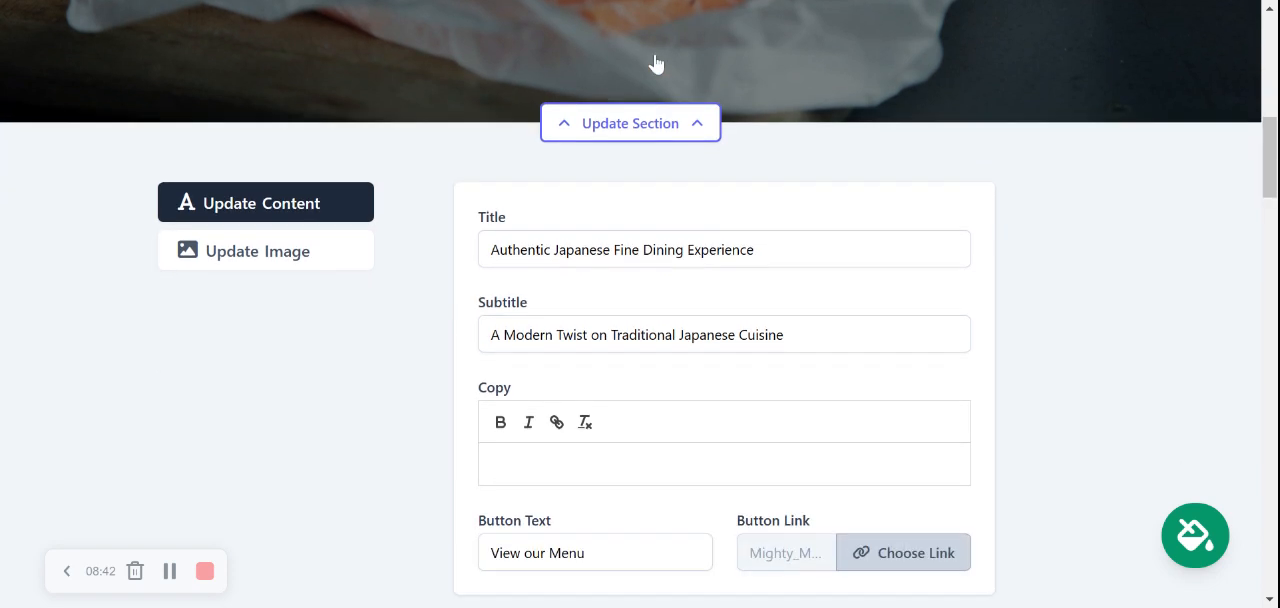
click(290, 252)
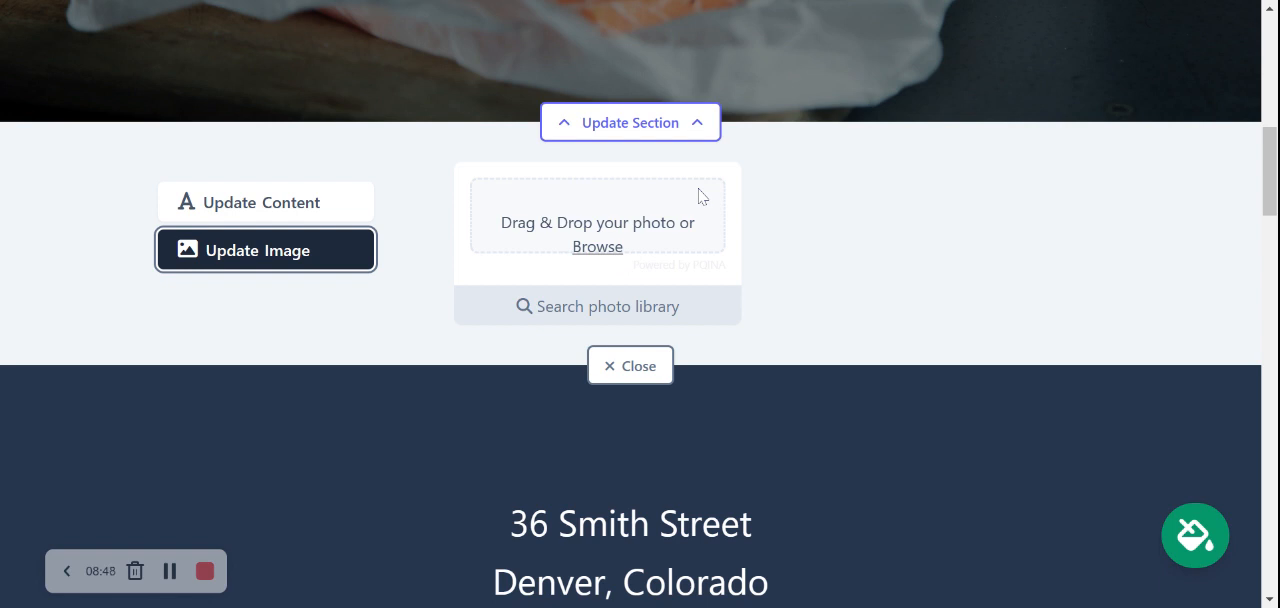
click(646, 307)
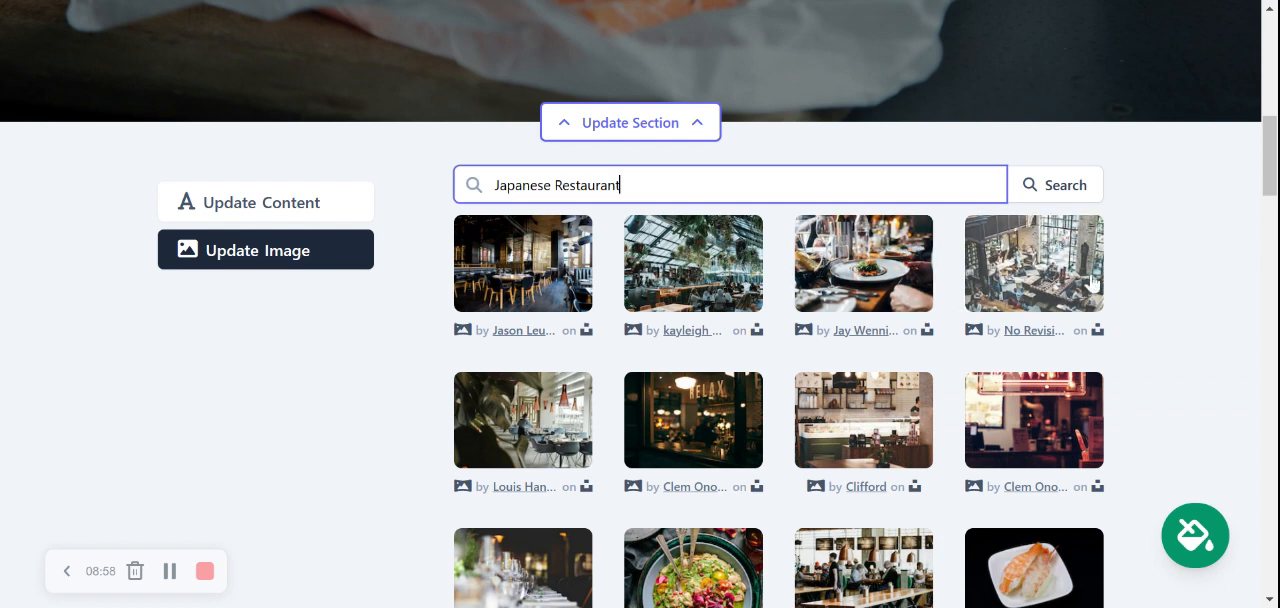
click(1157, 288)
scroll(1157, 288, down, 2)
scroll(1157, 288, down, 1)
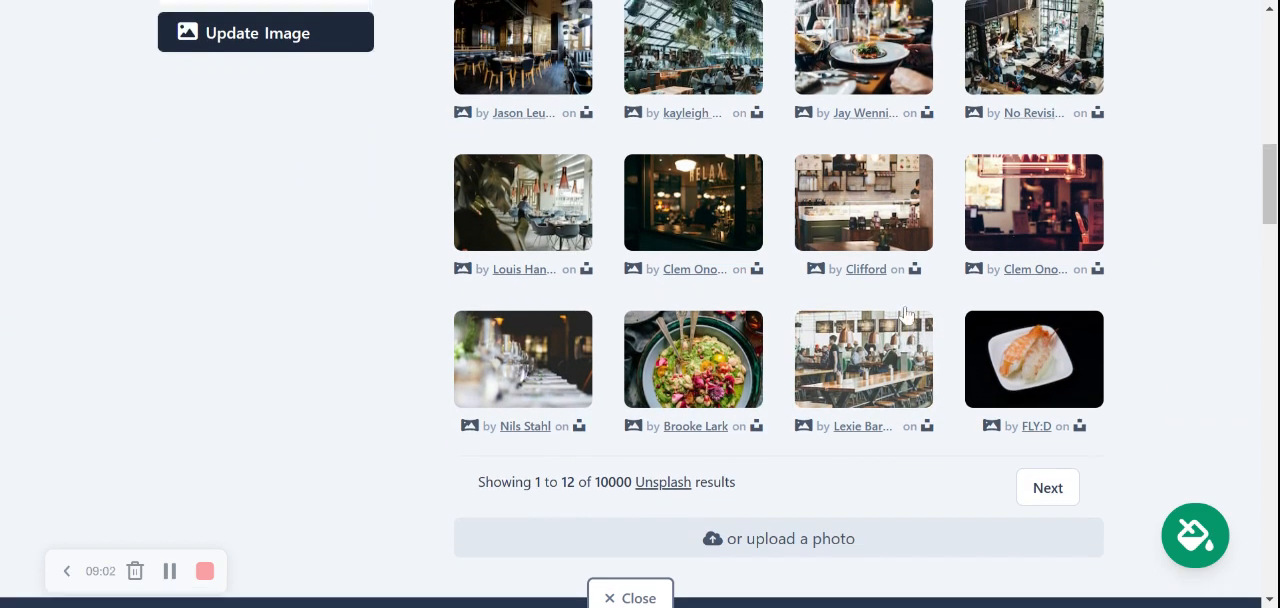
scroll(905, 314, up, 2)
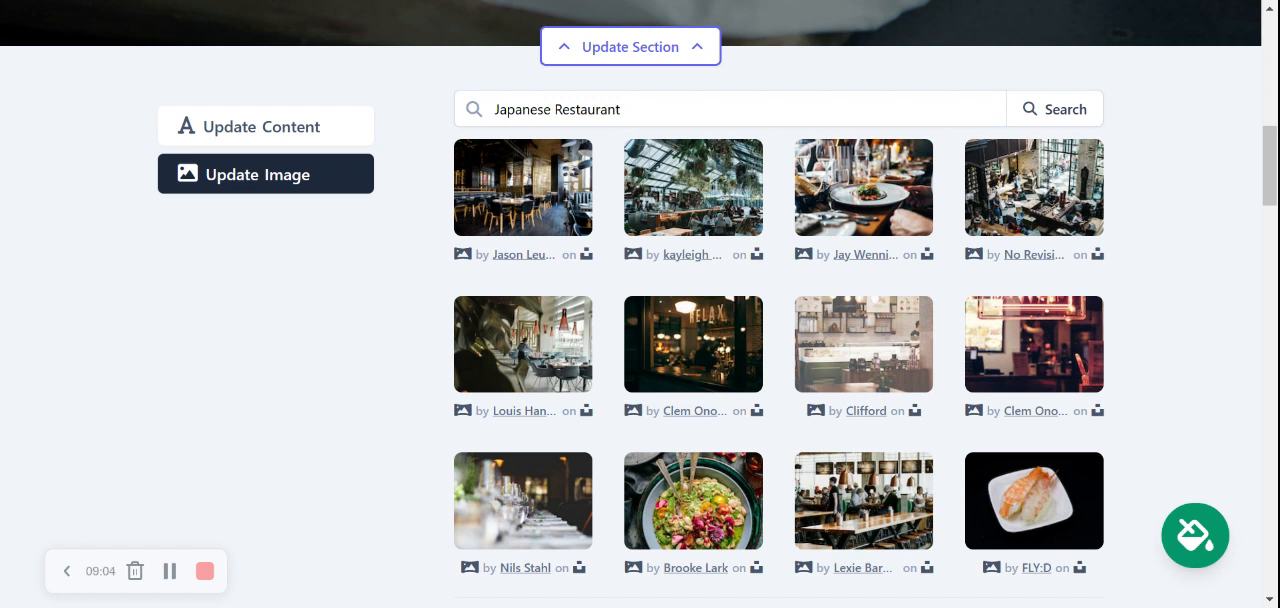
Search the photo library for "Japanese food" instead
click(806, 108)
key(BackSpace)
key(BackSpace)
key(BackSpace)
key(BackSpace)
key(BackSpace)
key(BackSpace)
key(BackSpace)
key(BackSpace)
key(BackSpace)
key(BackSpace)
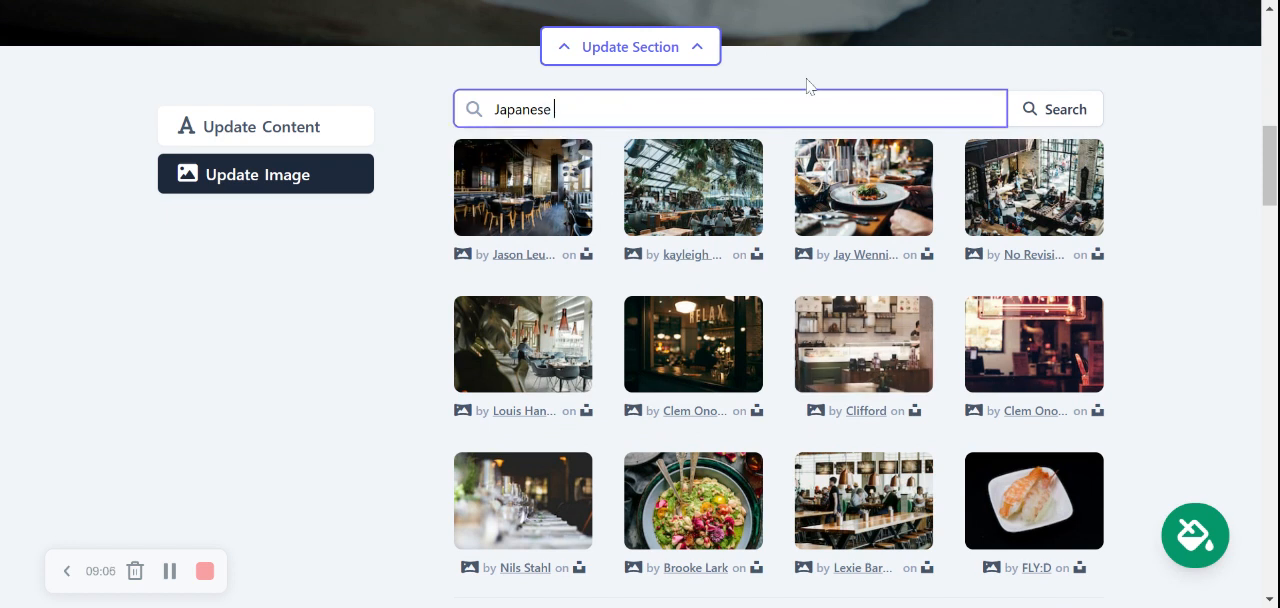
text(food)
click(1060, 110)
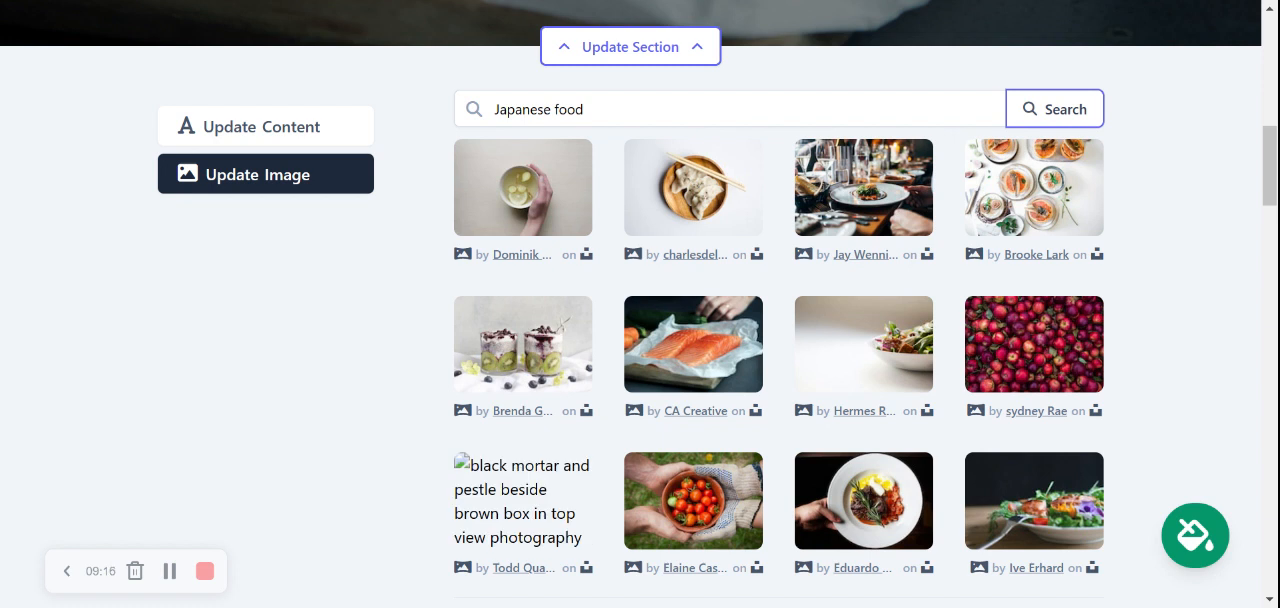
Set the overhead photo of grapefruit and fig dishes as the hero banner image and close the section editor
click(1052, 195)
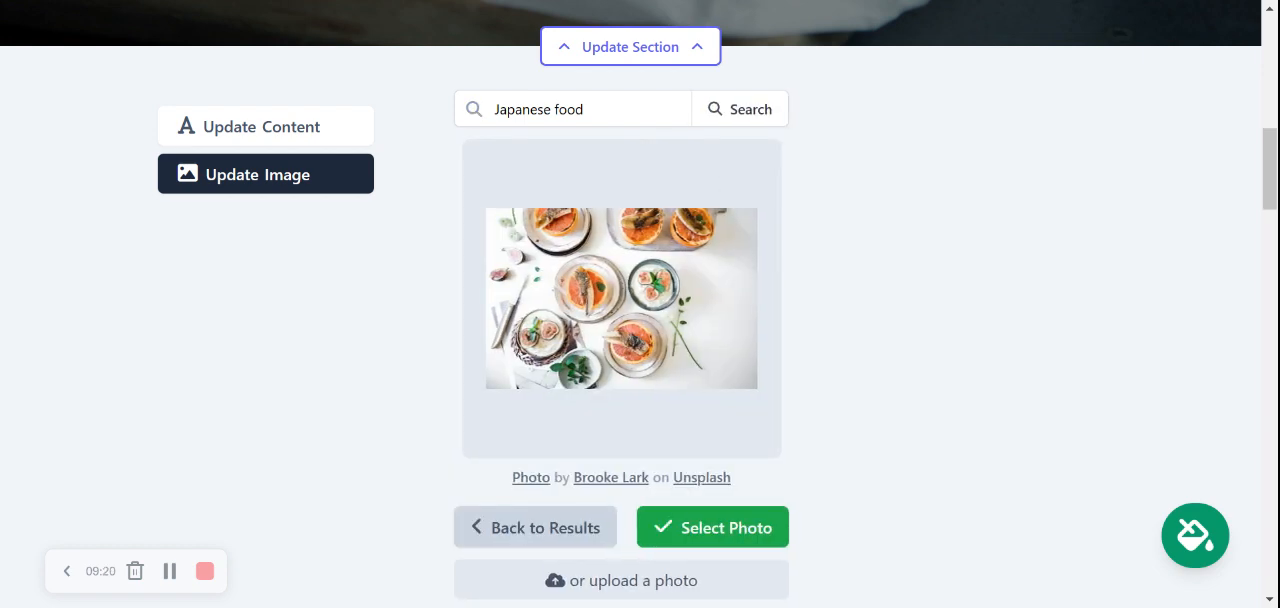
click(714, 542)
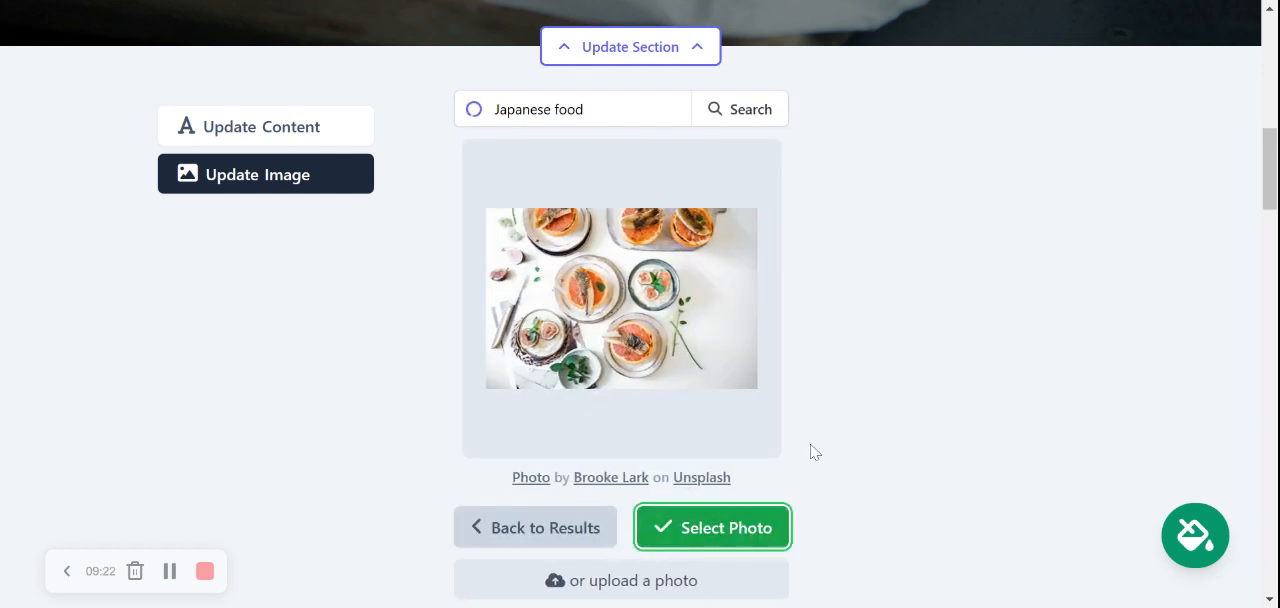
click(689, 530)
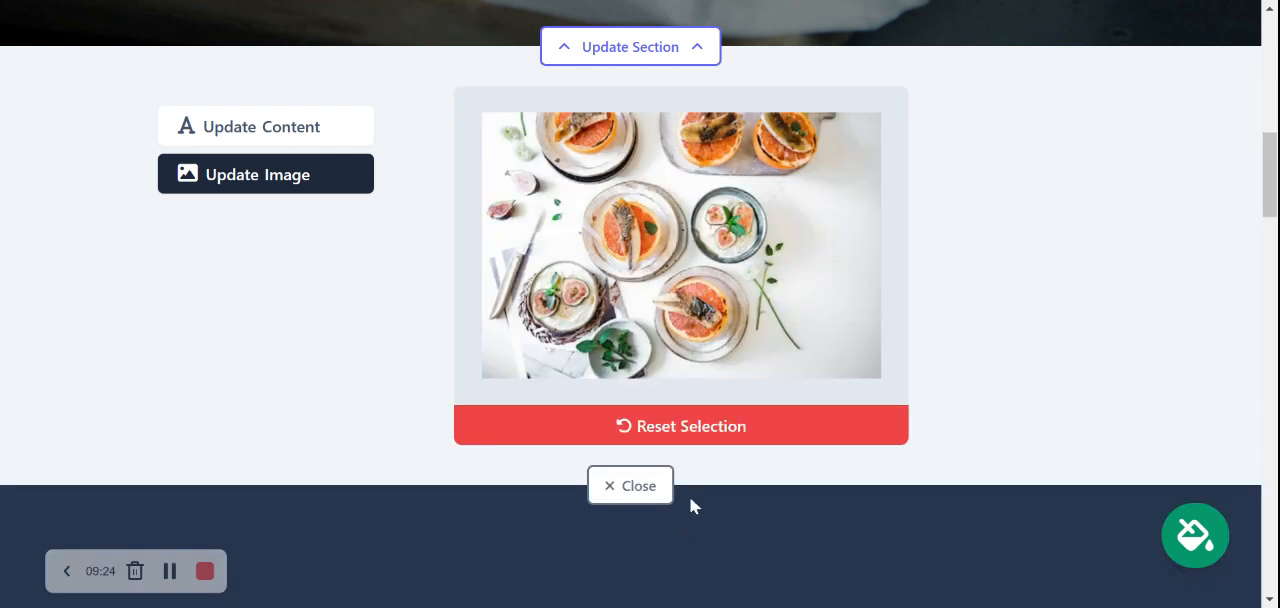
click(699, 490)
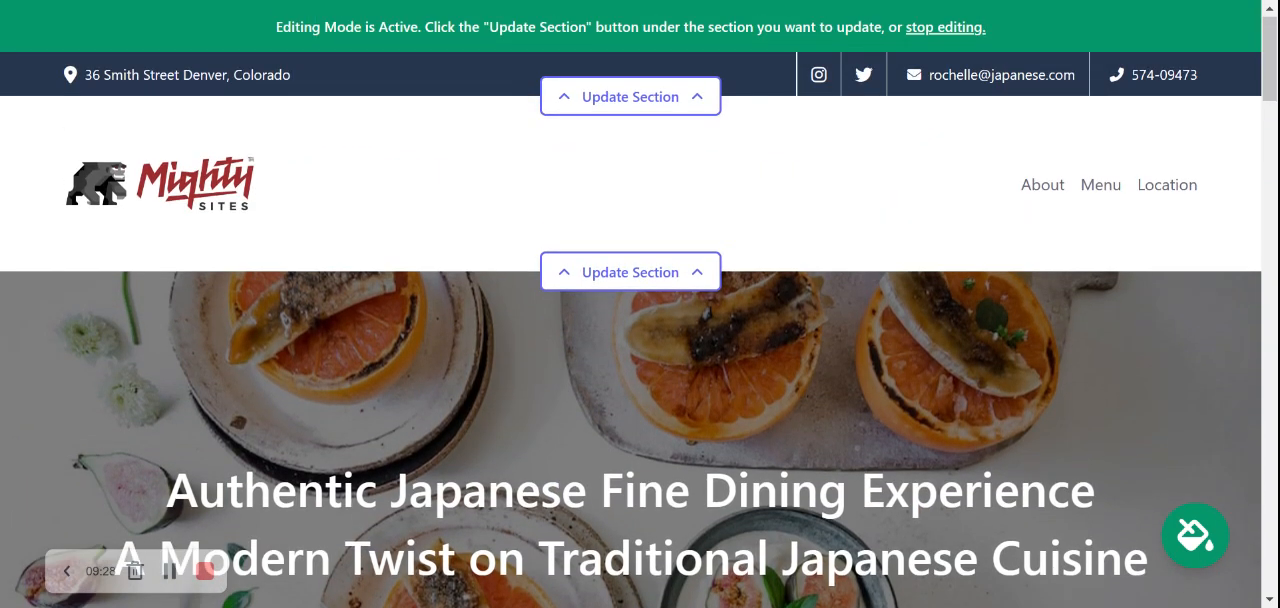
scroll(630, 441, down, 4)
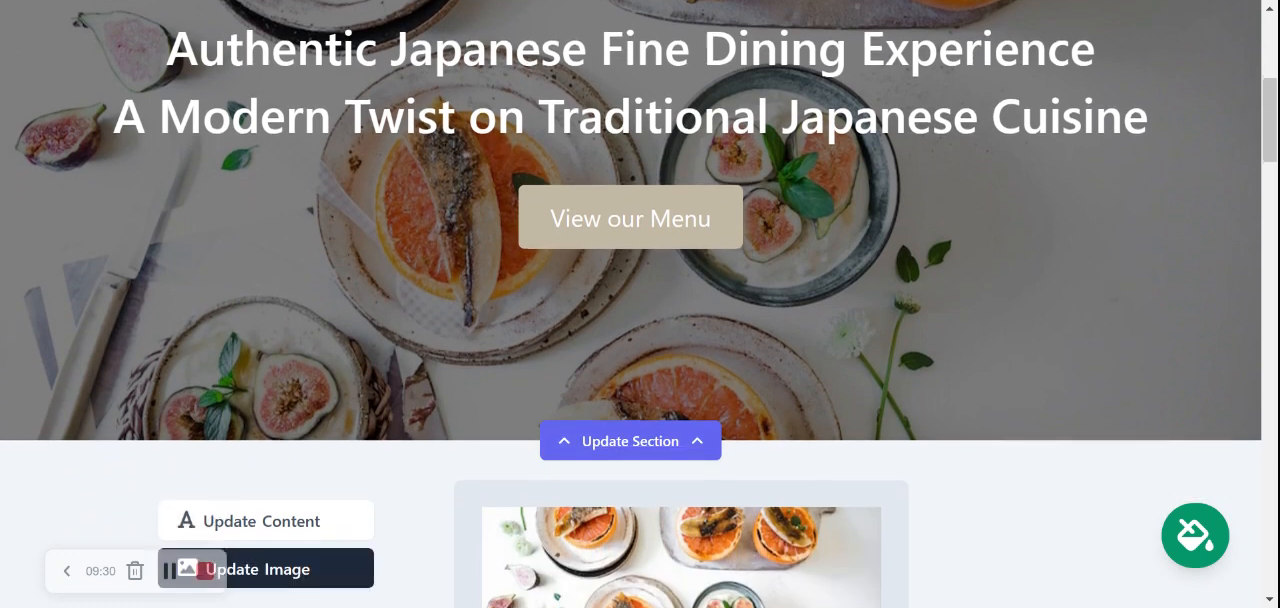
scroll(506, 199, down, 4)
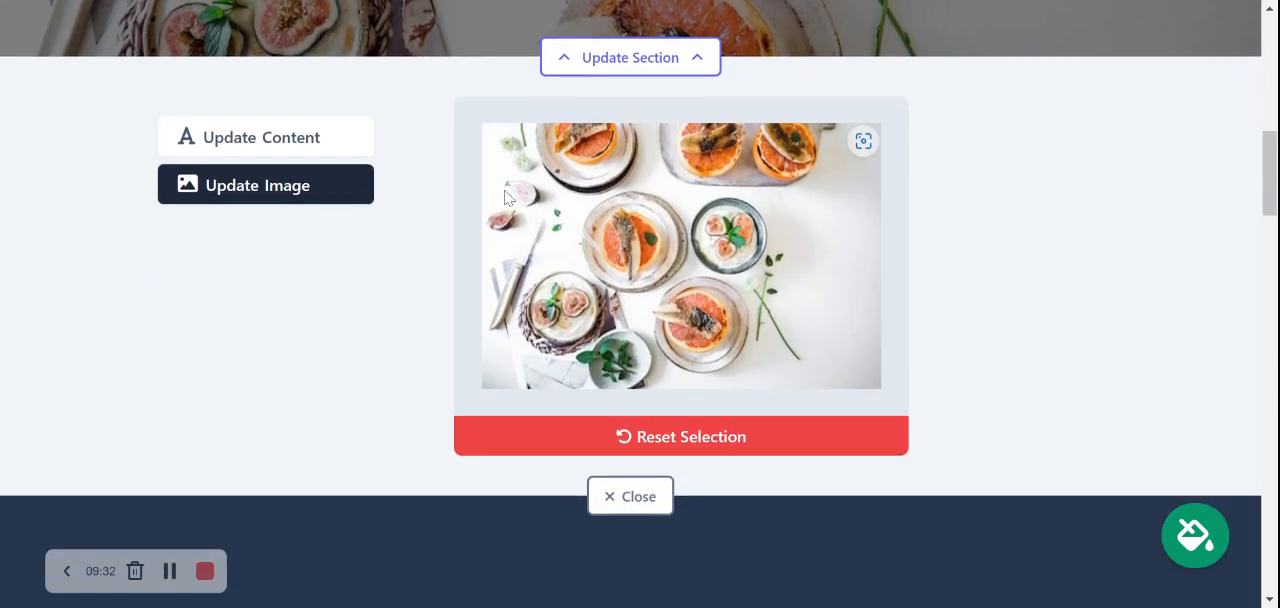
click(635, 496)
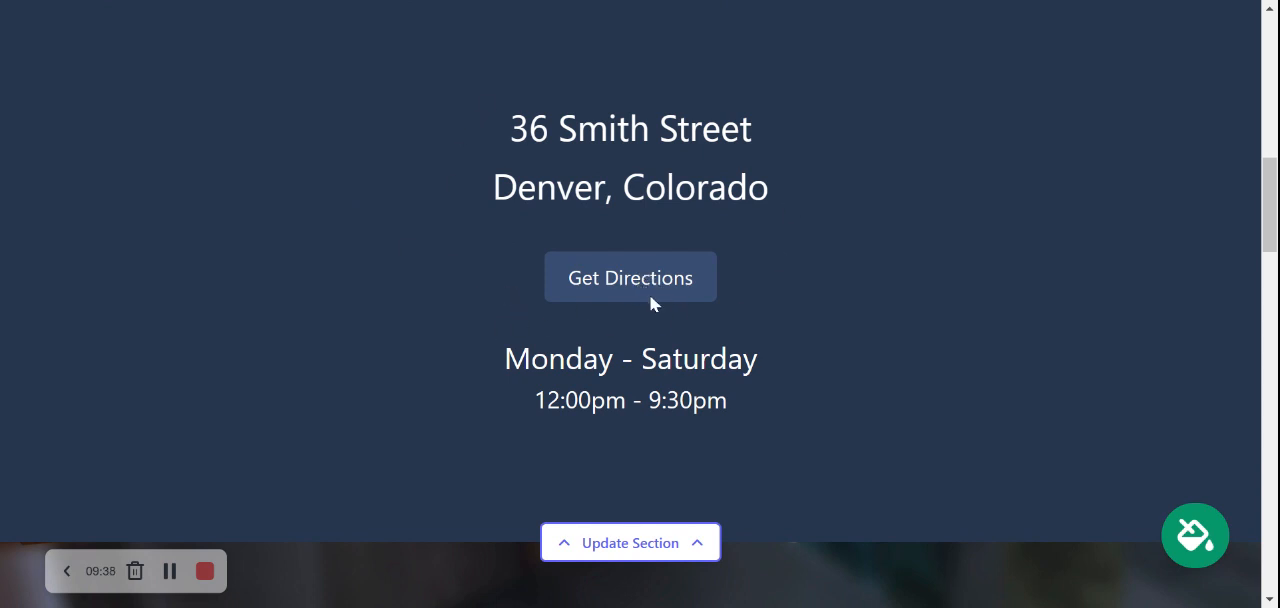
Open the opening hours in the location section for editing and save them with Sunday closed
click(677, 541)
scroll(872, 372, down, 3)
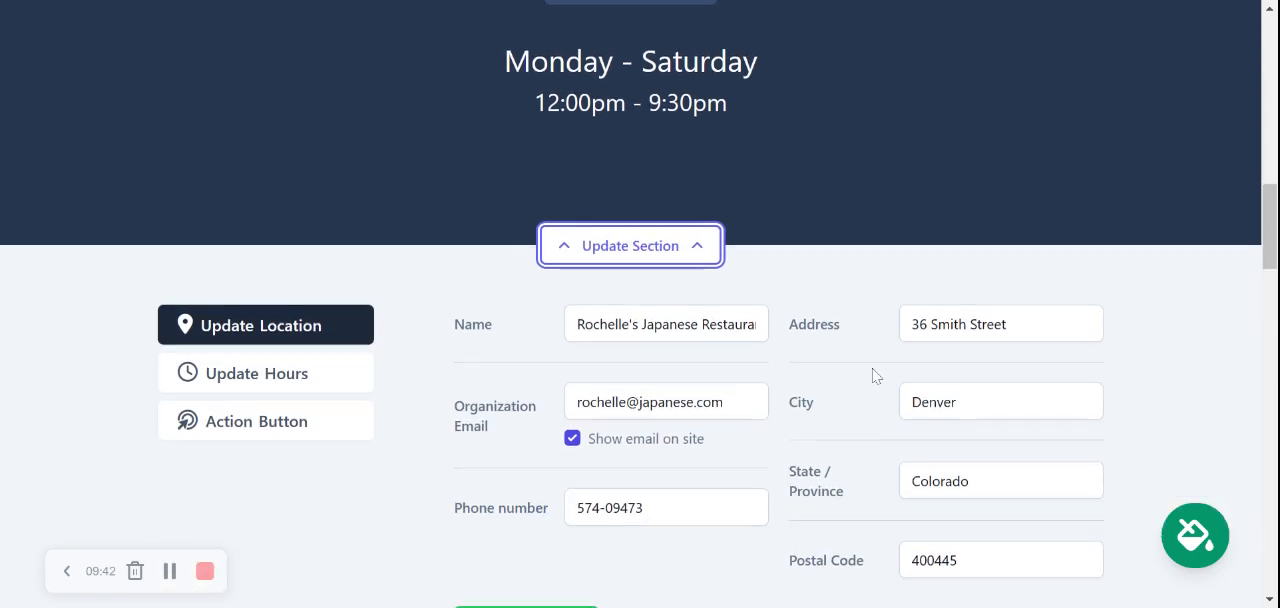
click(303, 369)
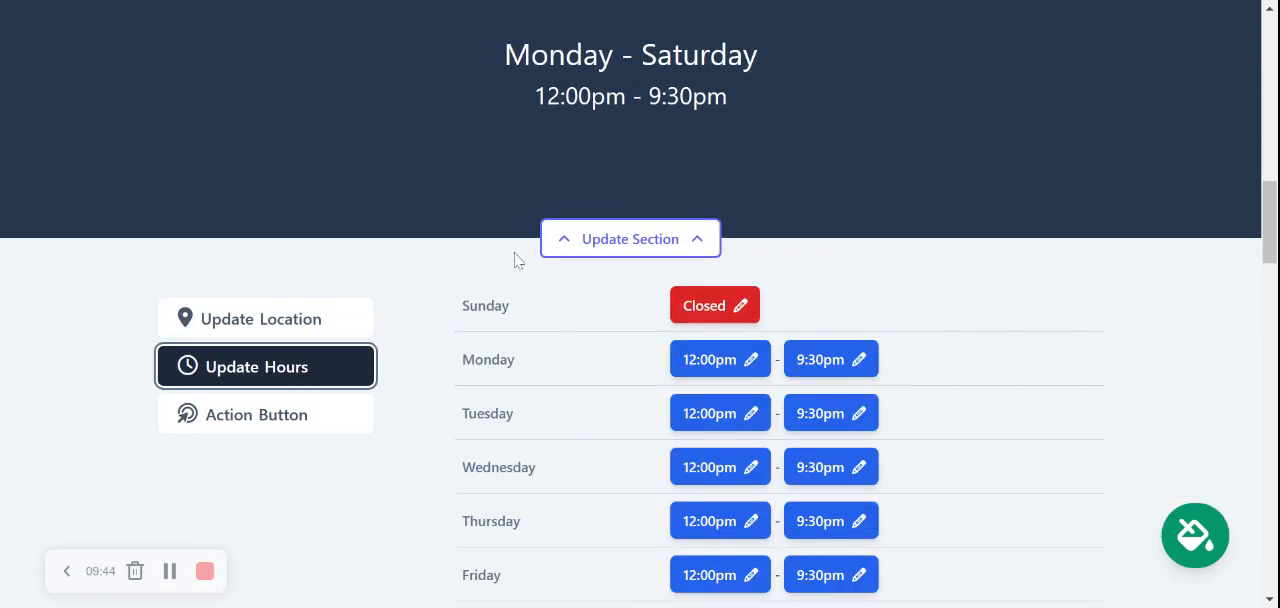
scroll(697, 394, down, 3)
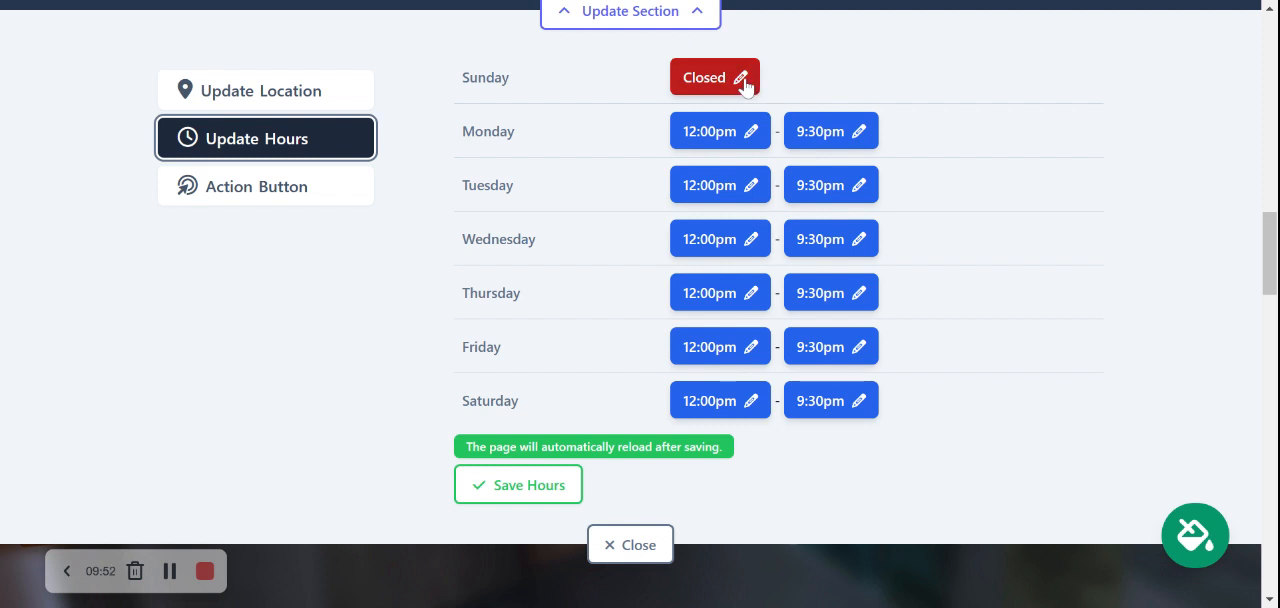
click(561, 478)
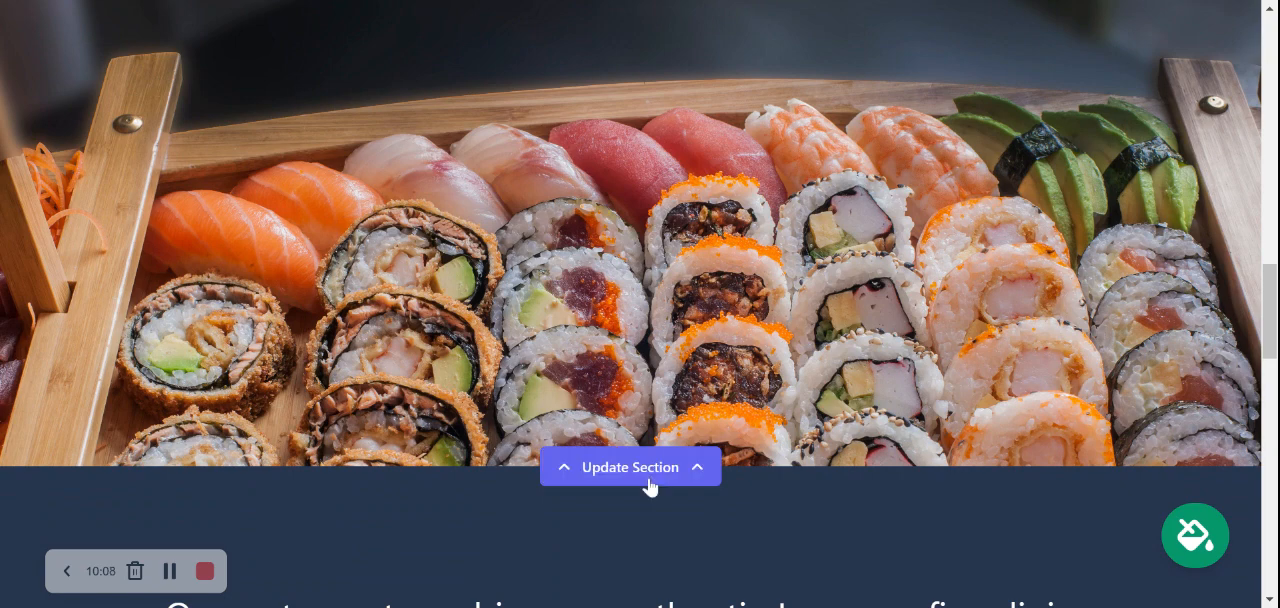
Open the image options of the sushi photo section, look over them and close the editor
click(697, 465)
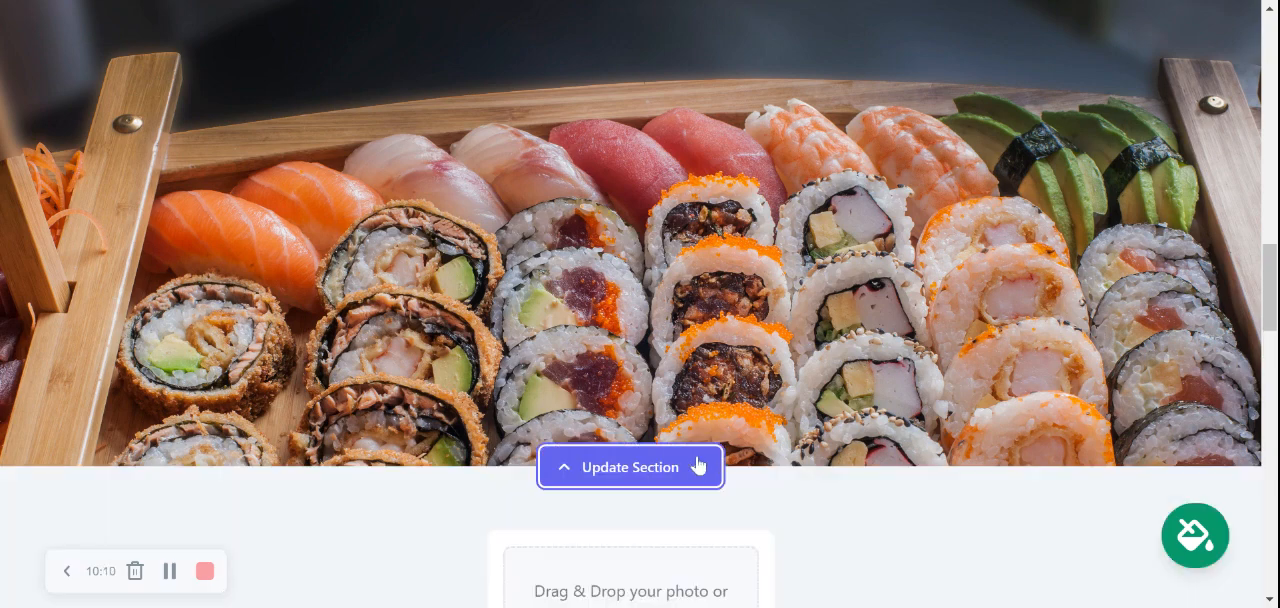
scroll(631, 578, down, 2)
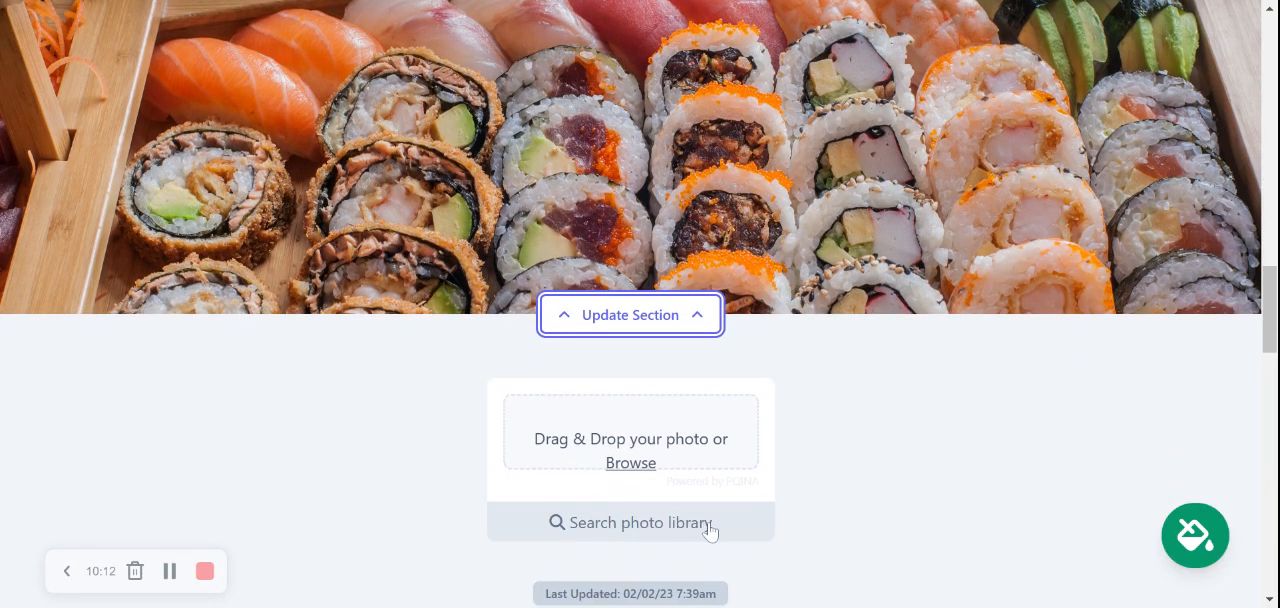
scroll(771, 531, down, 2)
click(636, 484)
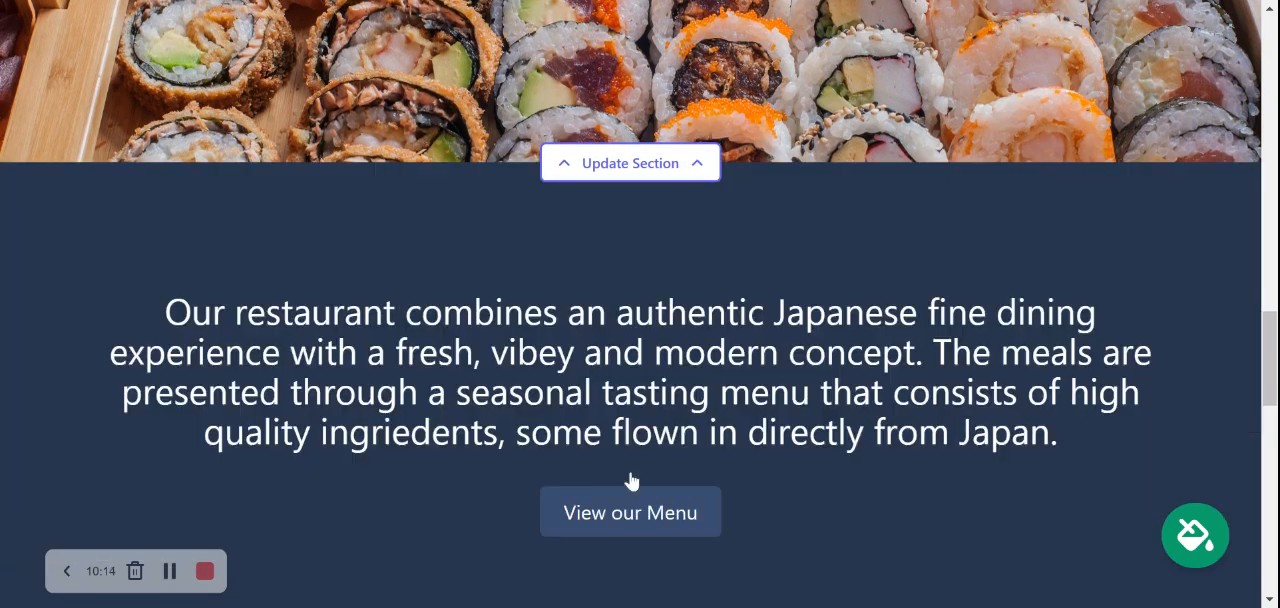
Review the restaurant description, the About Us section and the footer contact details
scroll(312, 234, down, 2)
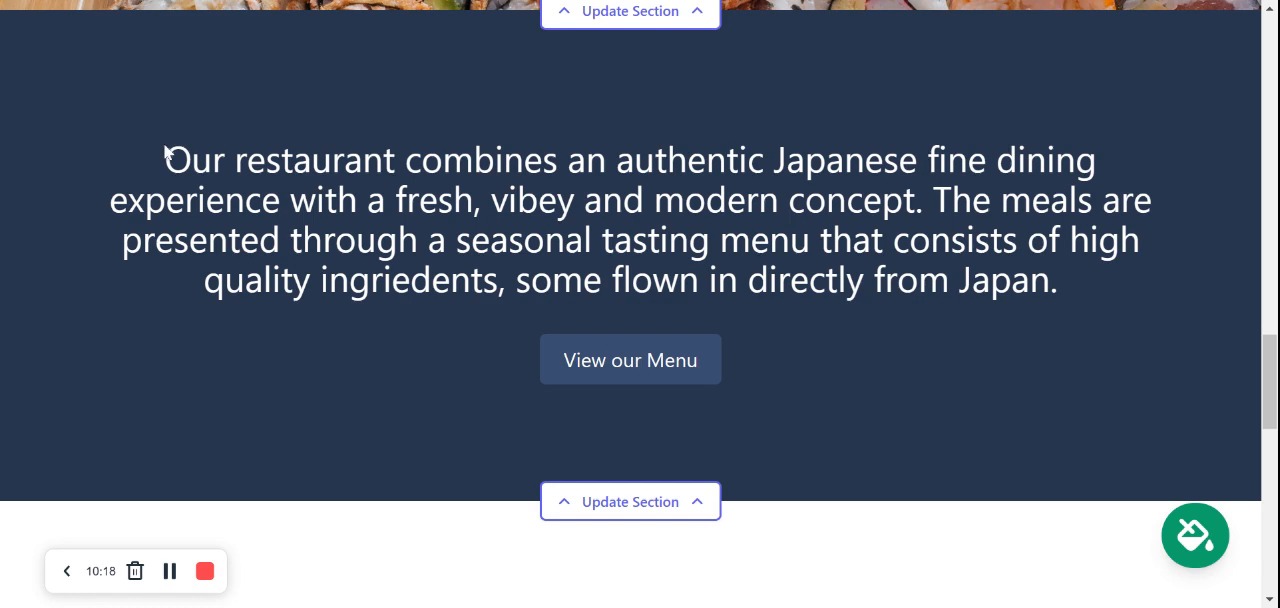
drag(165, 158, 1068, 300)
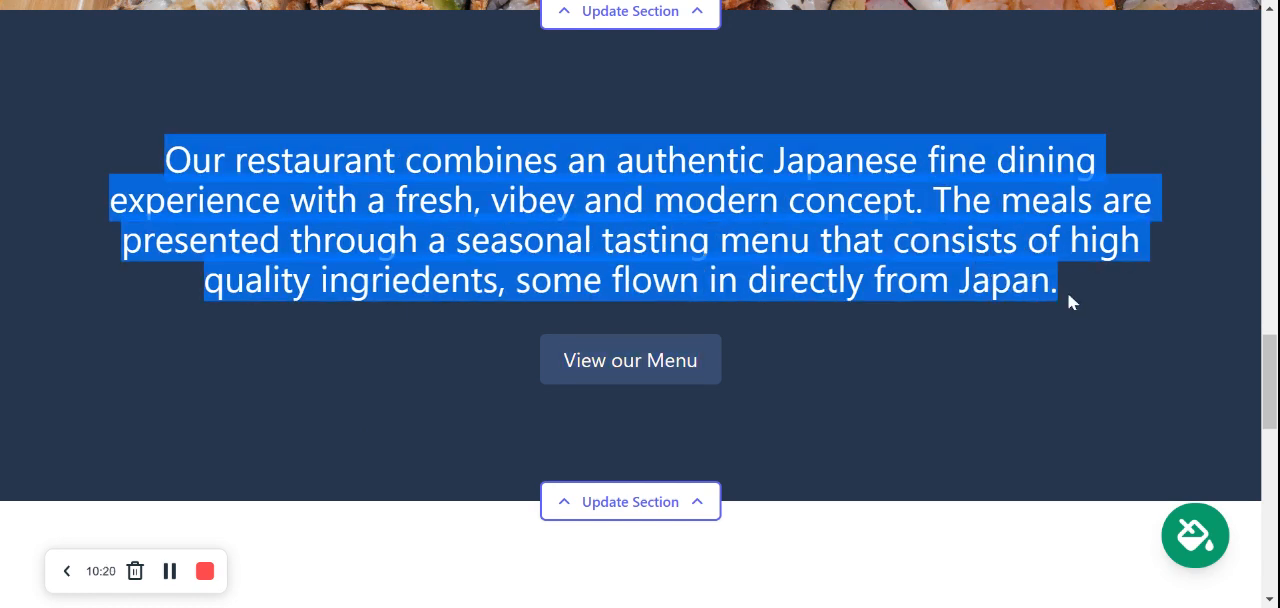
click(623, 206)
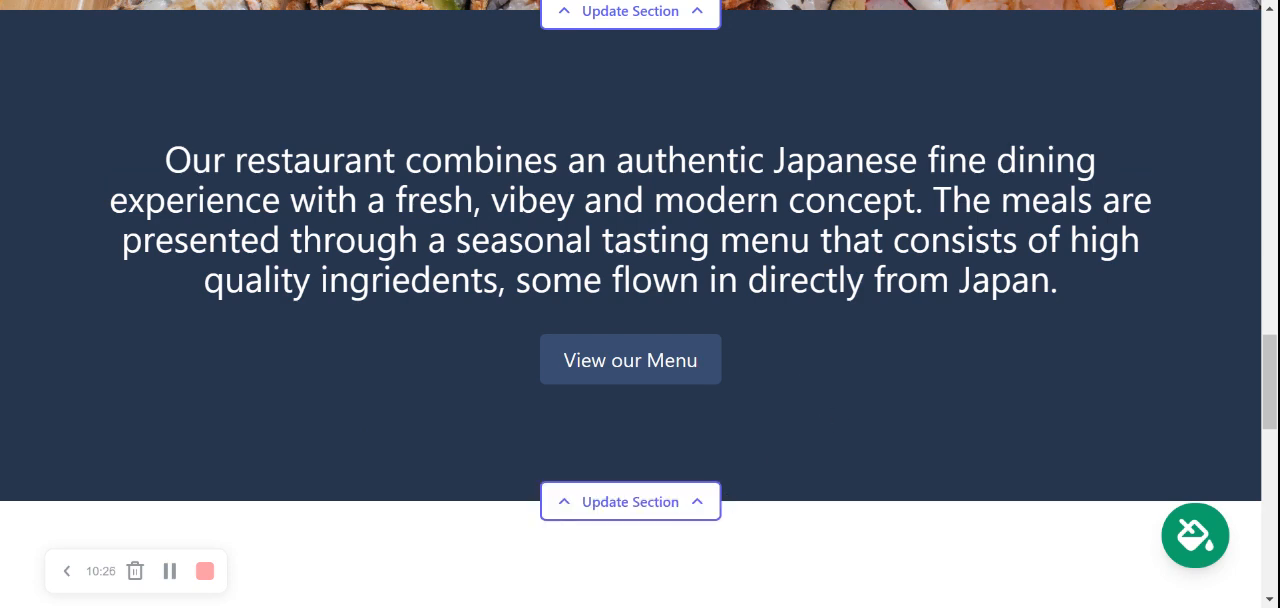
scroll(709, 305, down, 4)
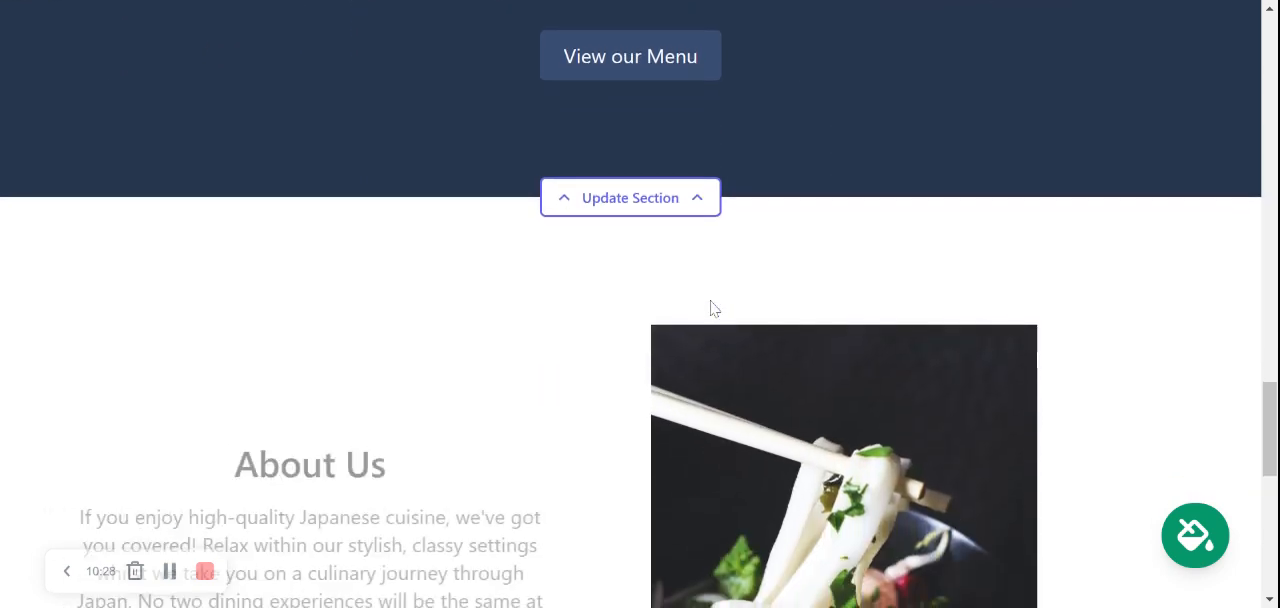
scroll(710, 306, down, 2)
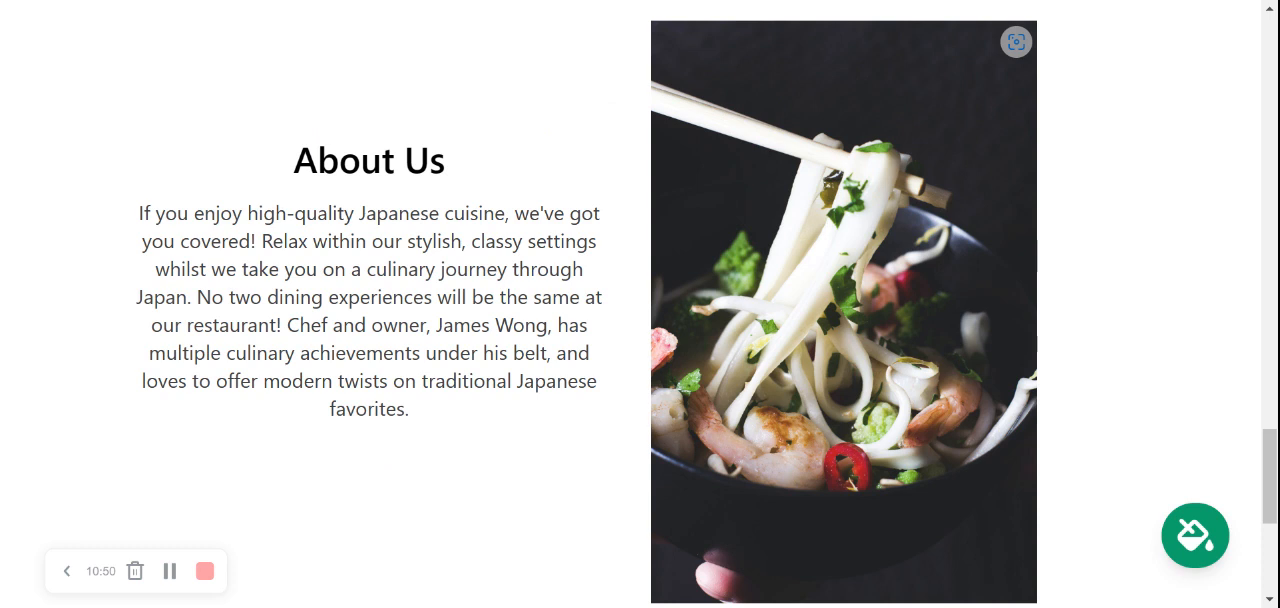
scroll(818, 403, down, 3)
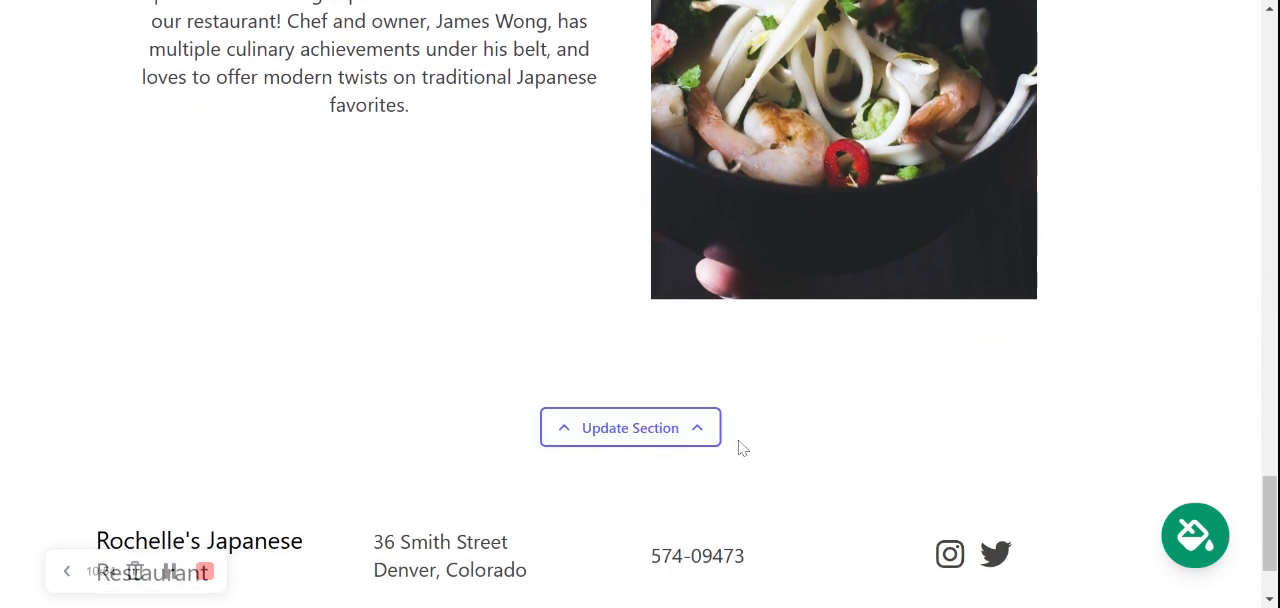
scroll(738, 446, down, 1)
scroll(741, 447, up, 2)
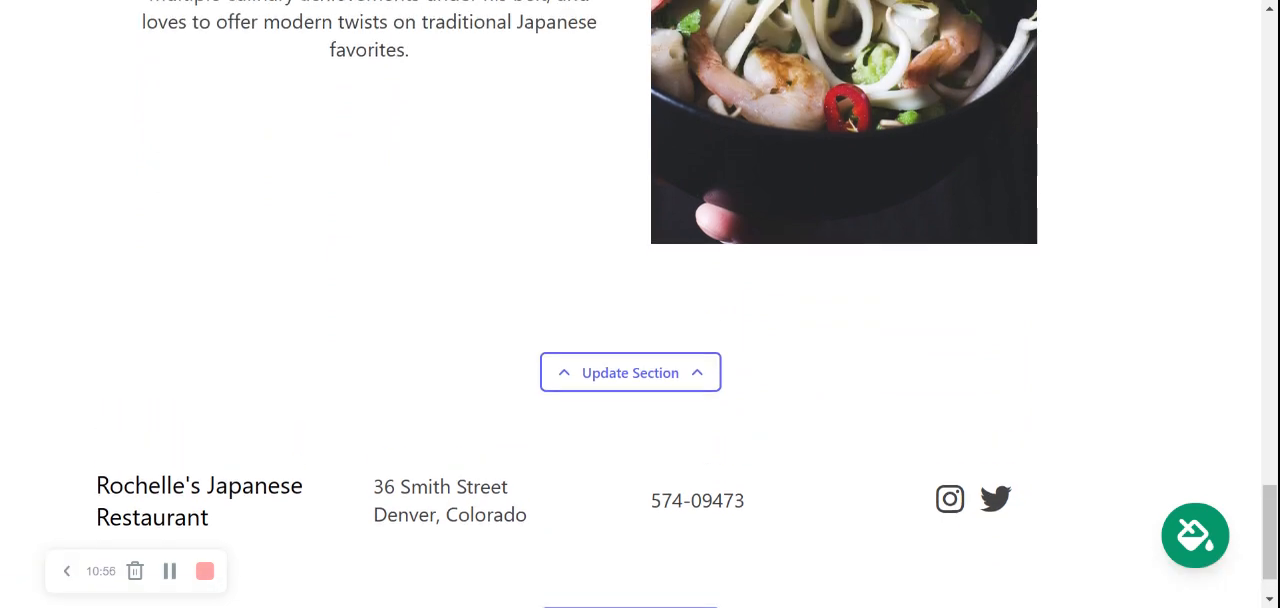
Stop editing the website and go to the site dashboard to view the restaurant's site overview
drag(1270, 520, 1268, 63)
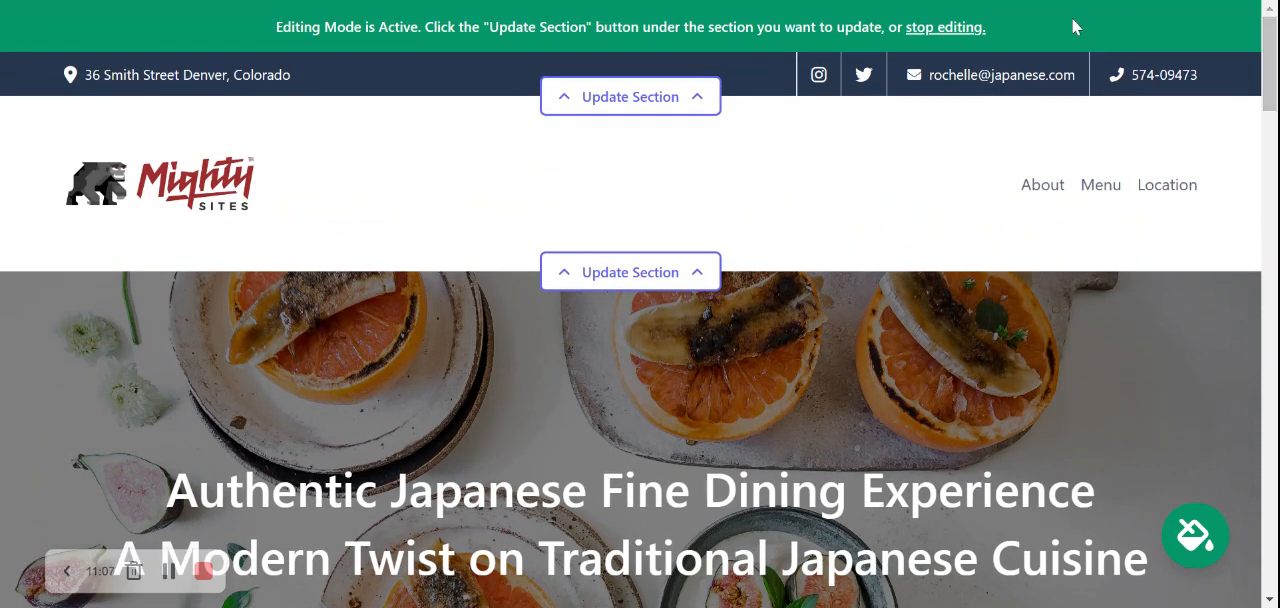
click(945, 28)
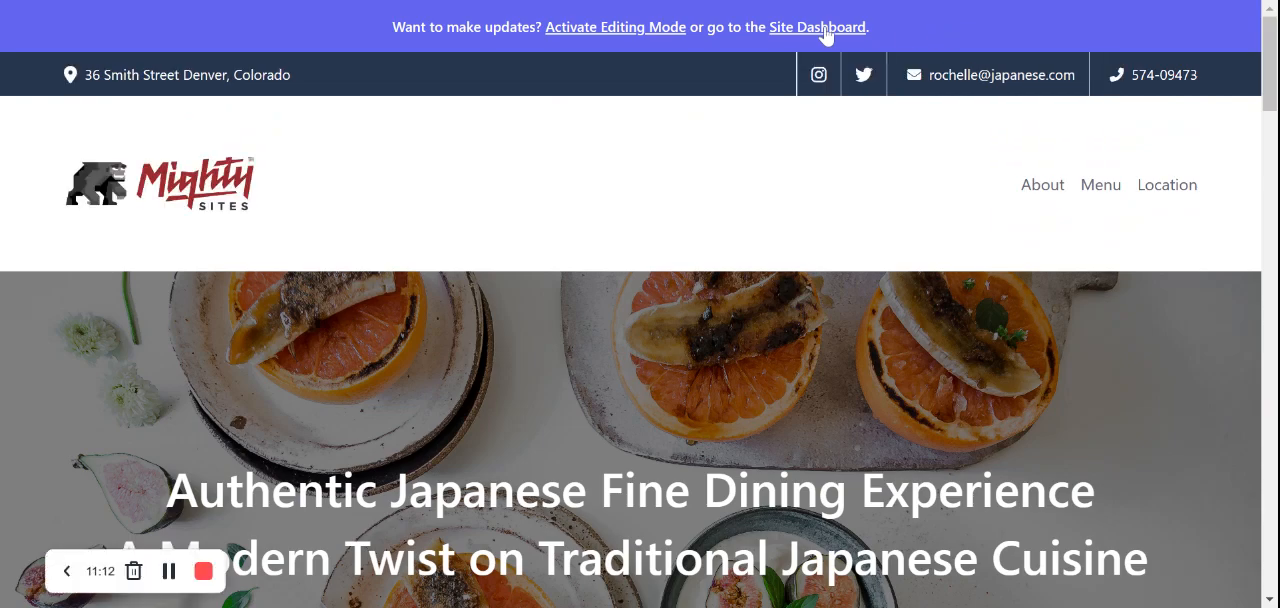
click(825, 30)
scroll(1014, 77, down, 2)
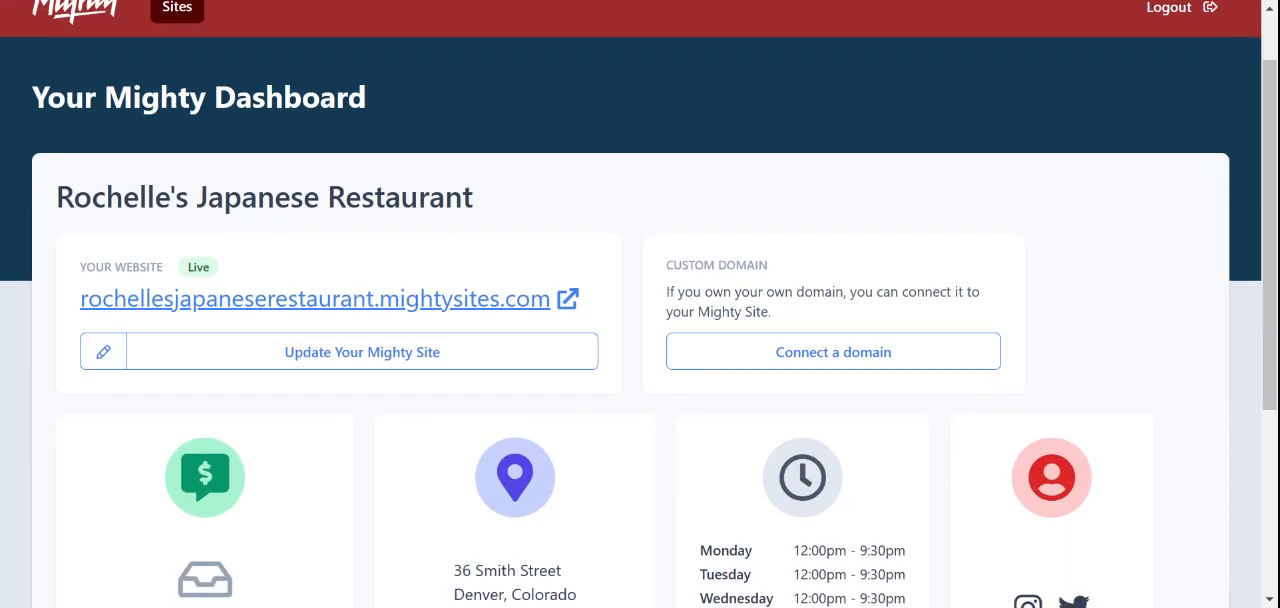